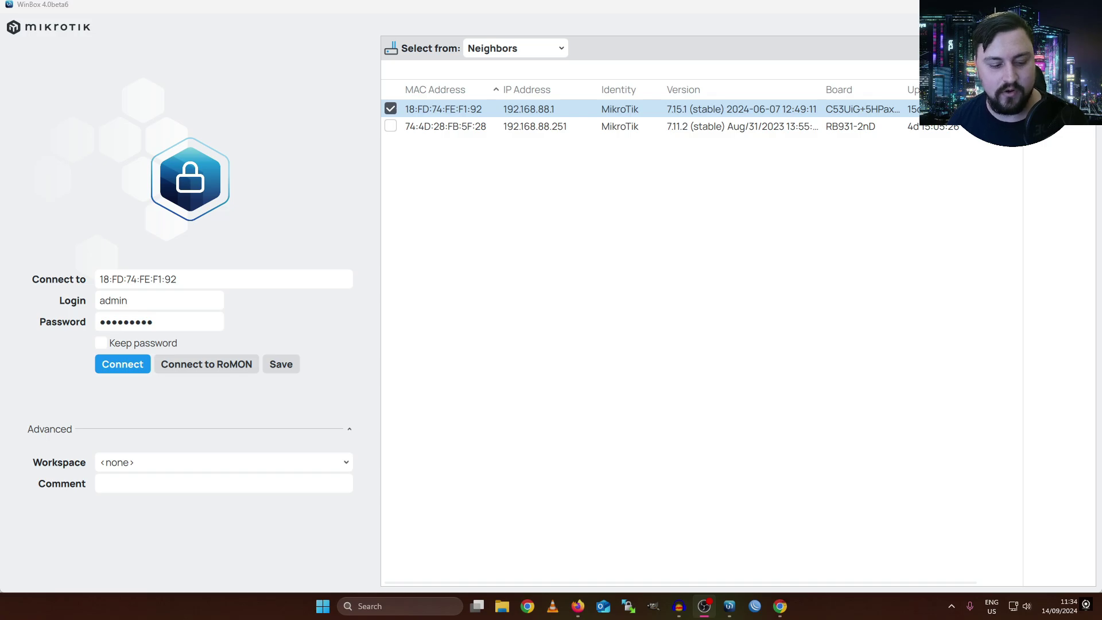
Step: Switch to the MikroTik support page in Firefox and open the RouterOS Documentation card
key("alt+Tab")
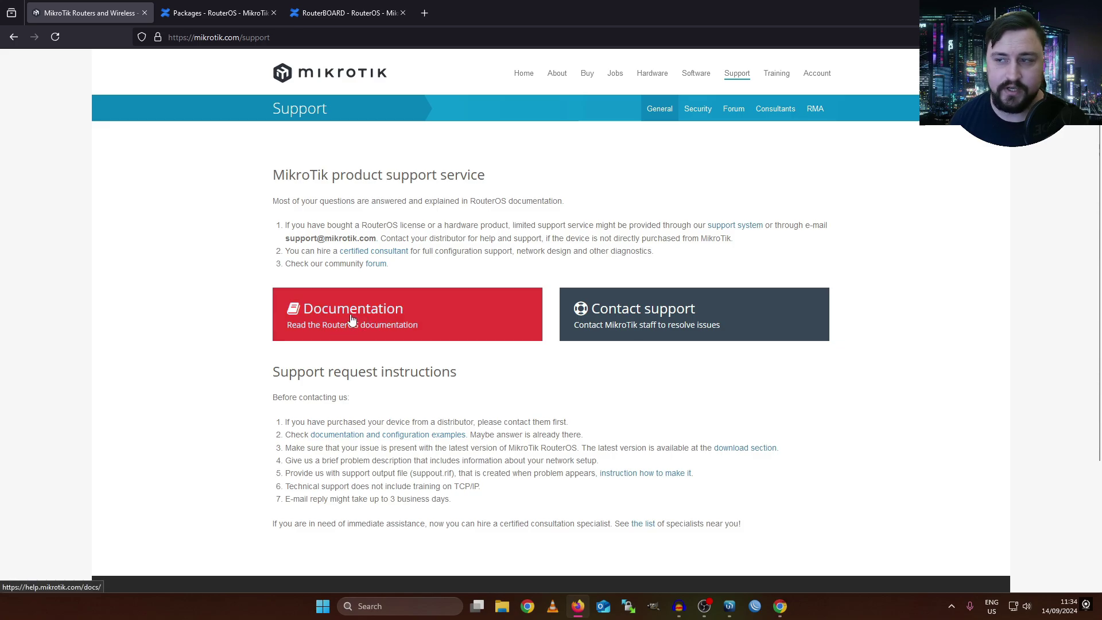
left_click(327, 303)
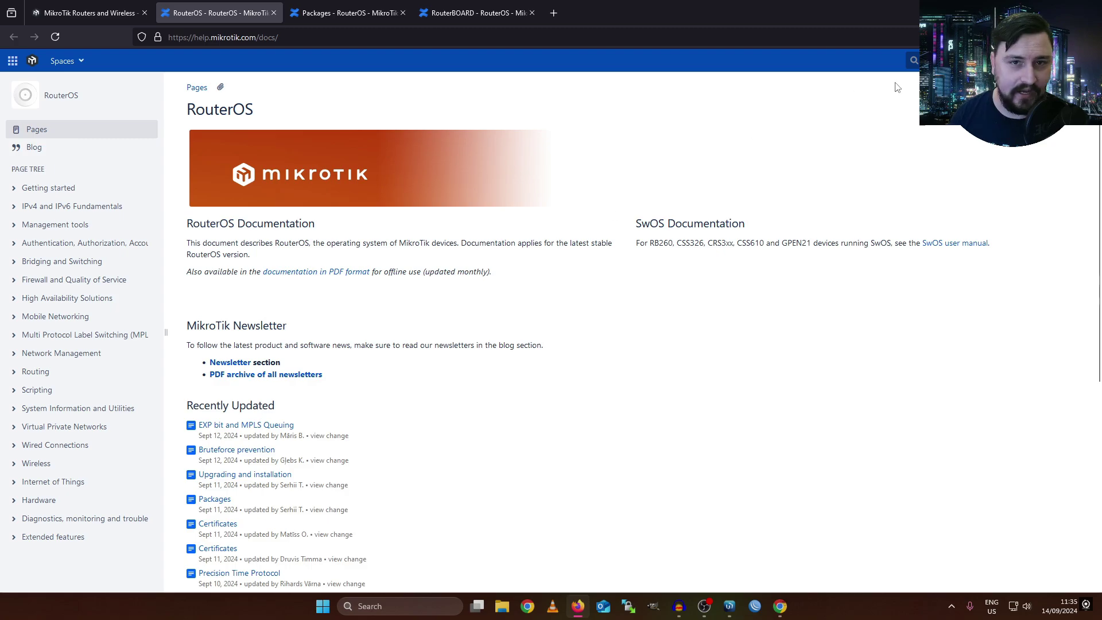
Step: Search the documentation for 'Packages' and close the leftover RouterBOARD tab
left_click(913, 60)
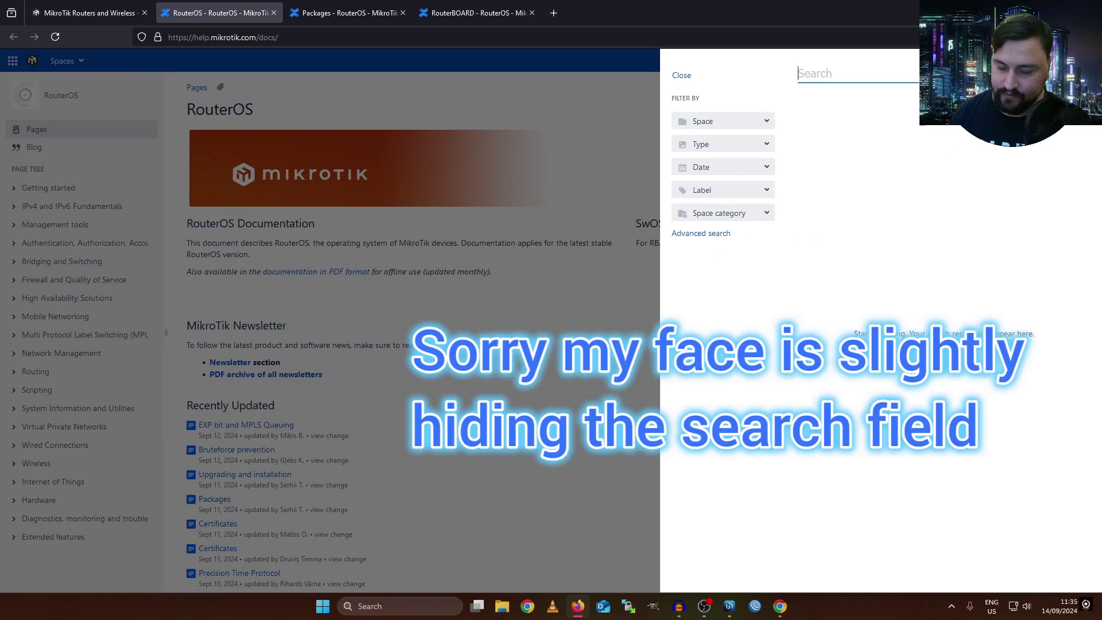
type("pACKAGES")
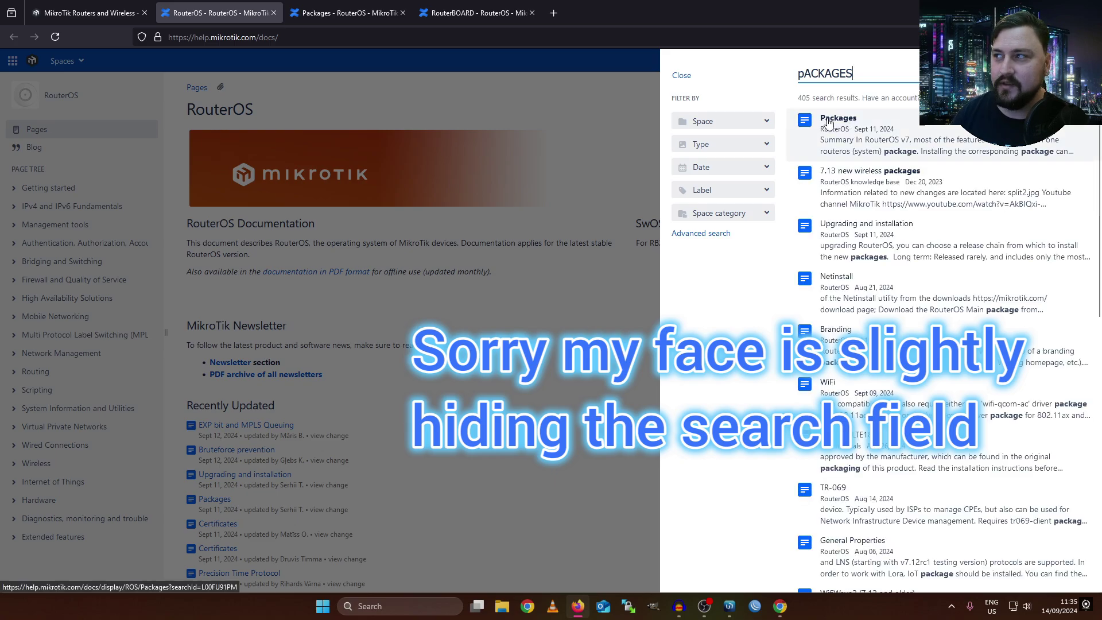
middle_click(828, 123)
middle_click(459, 15)
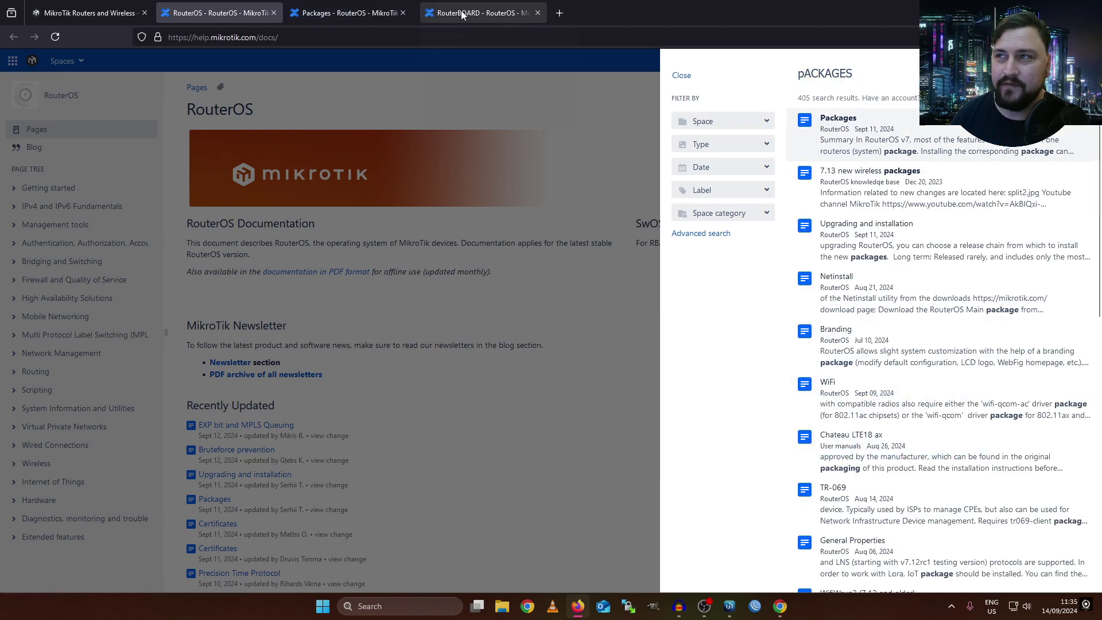
middle_click(462, 14)
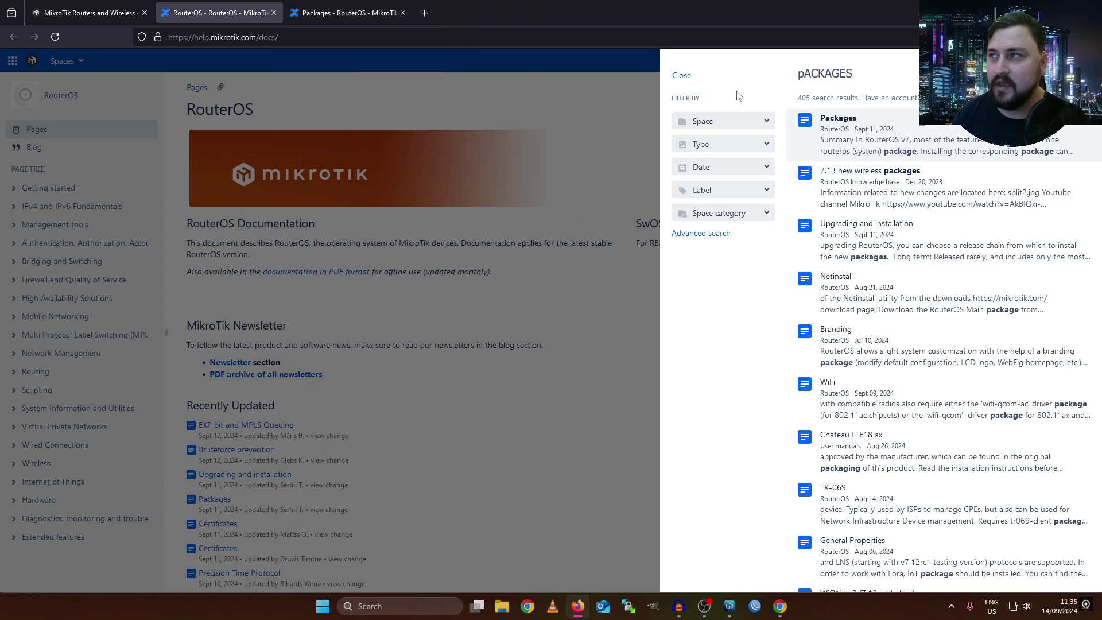
Step: Change the search query to 'Firmware' and open the RouterBOARD result page
left_click_drag(855, 75, 788, 80)
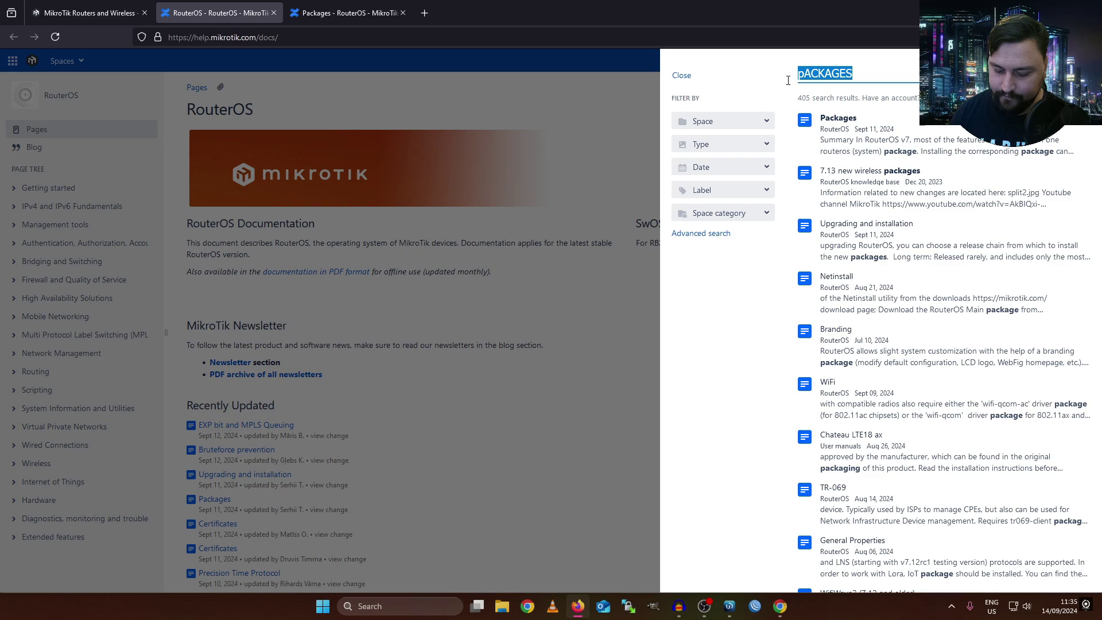
type("Firmware")
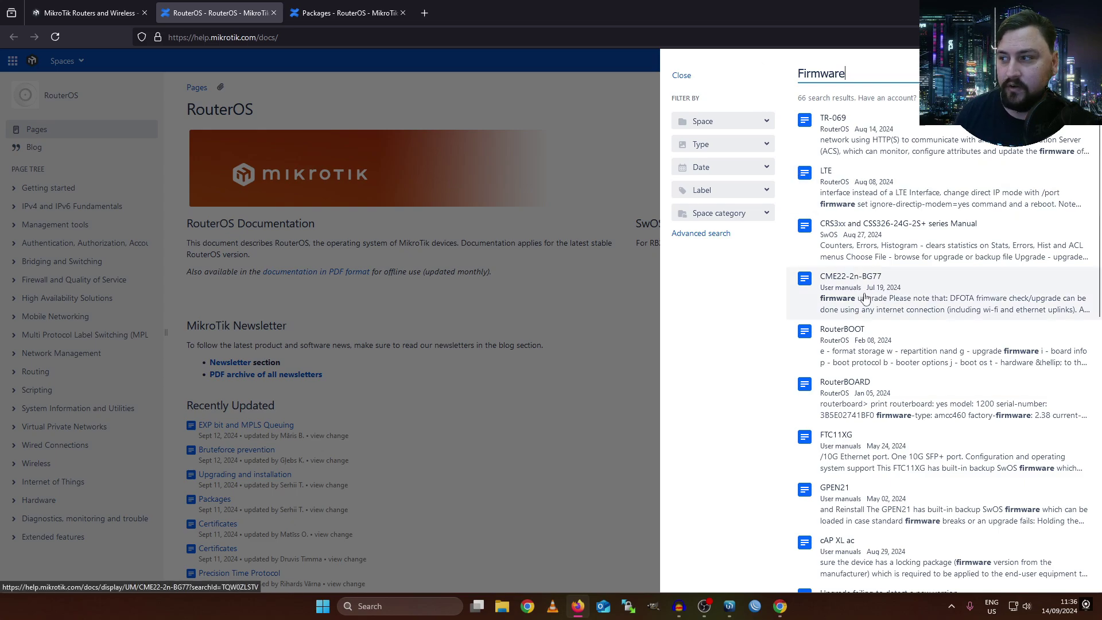
left_click(850, 393)
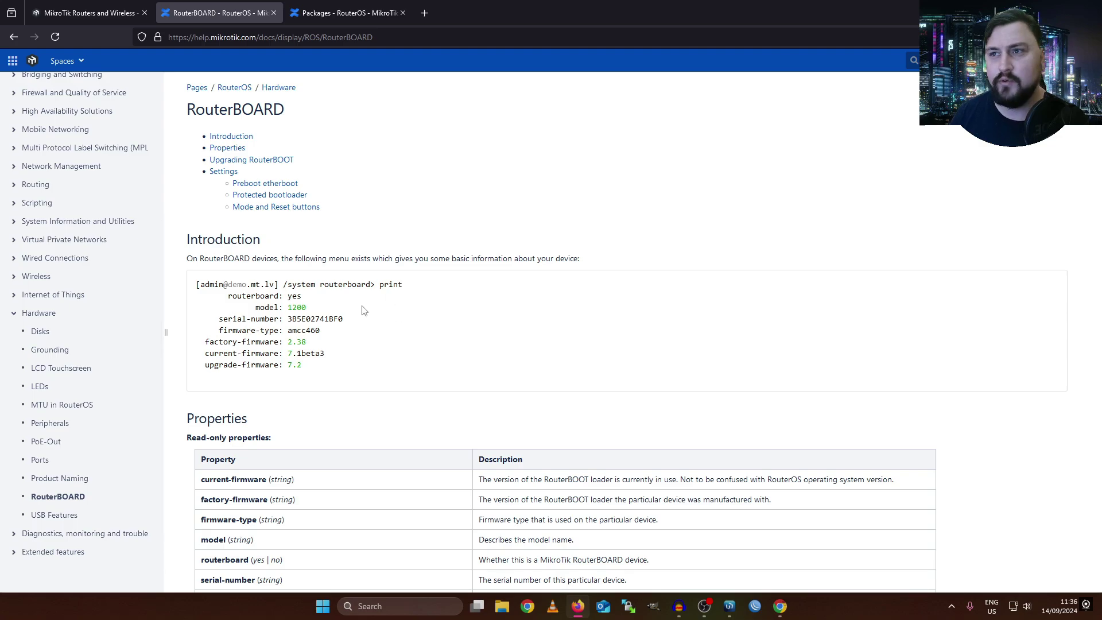
Step: Briefly scroll the RouterBOARD page, then return to the Packages documentation tab
scroll(261, 228, "down", 1)
scroll(266, 225, "up", 1)
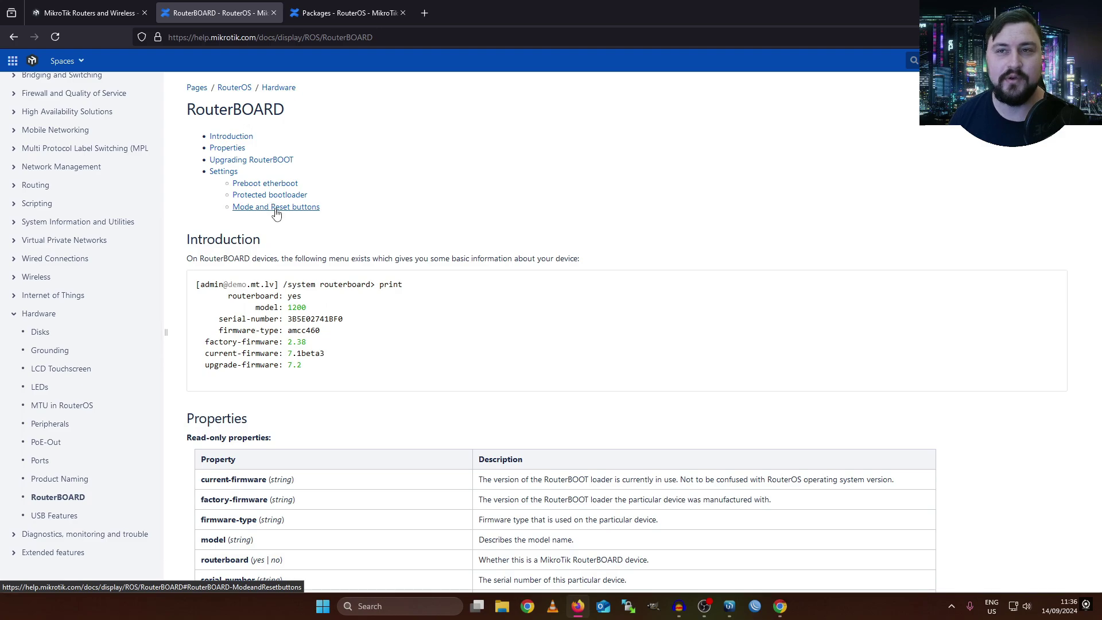
left_click(307, 16)
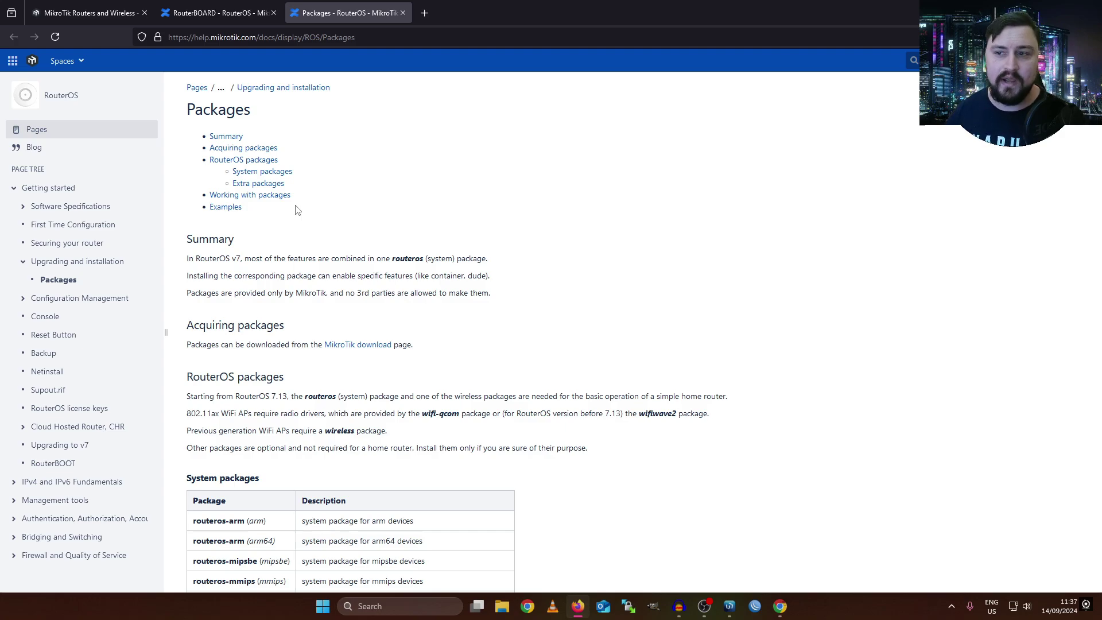
Step: Scroll through the RouterOS Packages documentation page
scroll(404, 223, "down", 5)
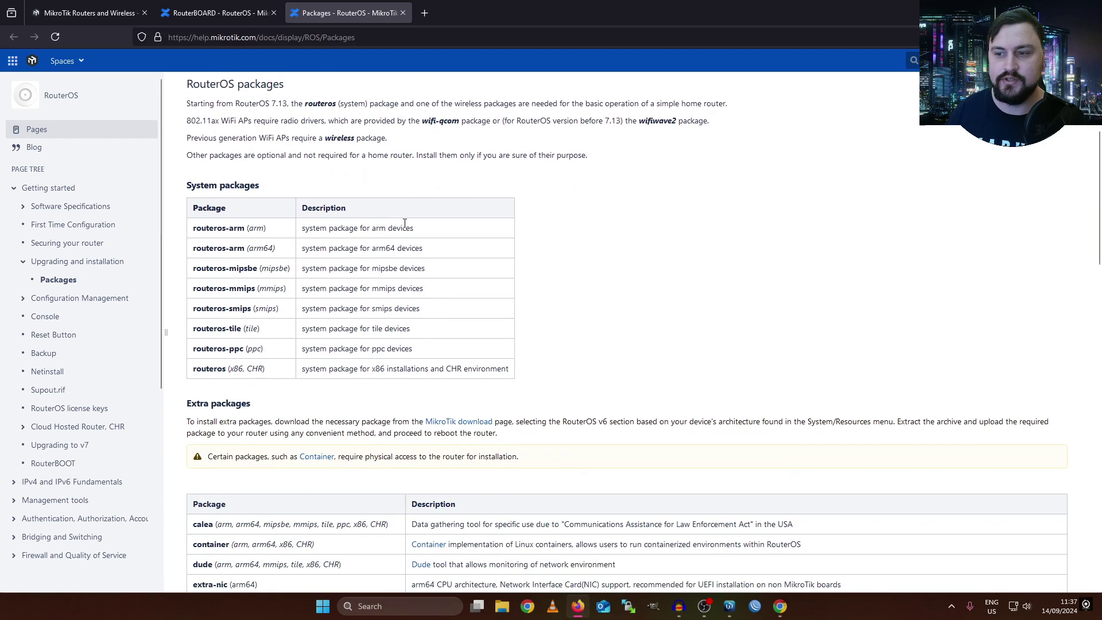
scroll(405, 223, "down", 4)
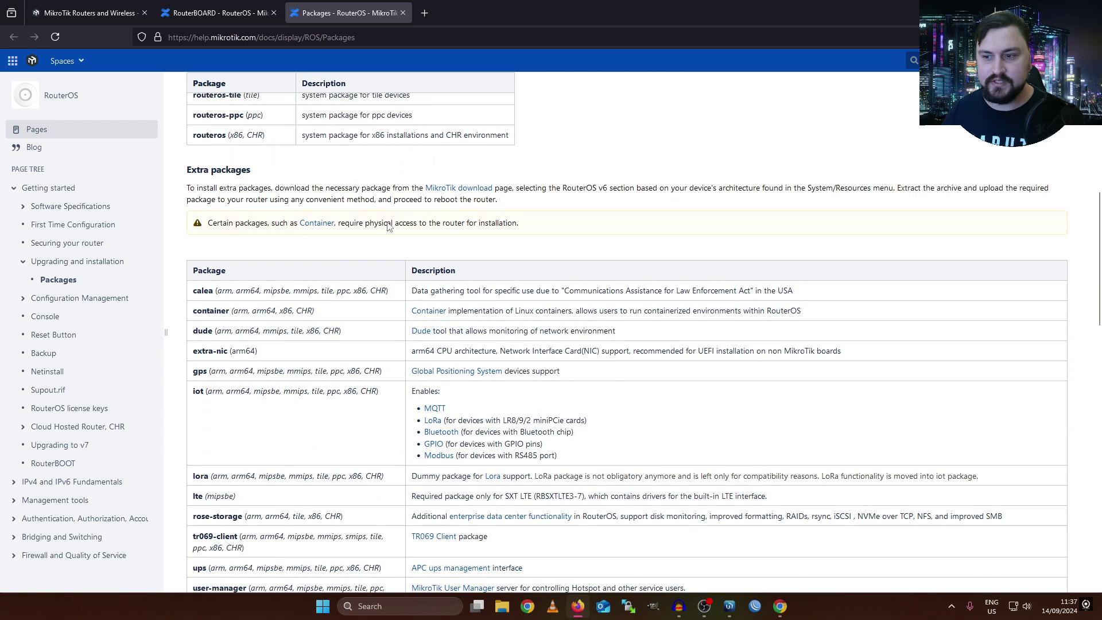
scroll(388, 225, "down", 3)
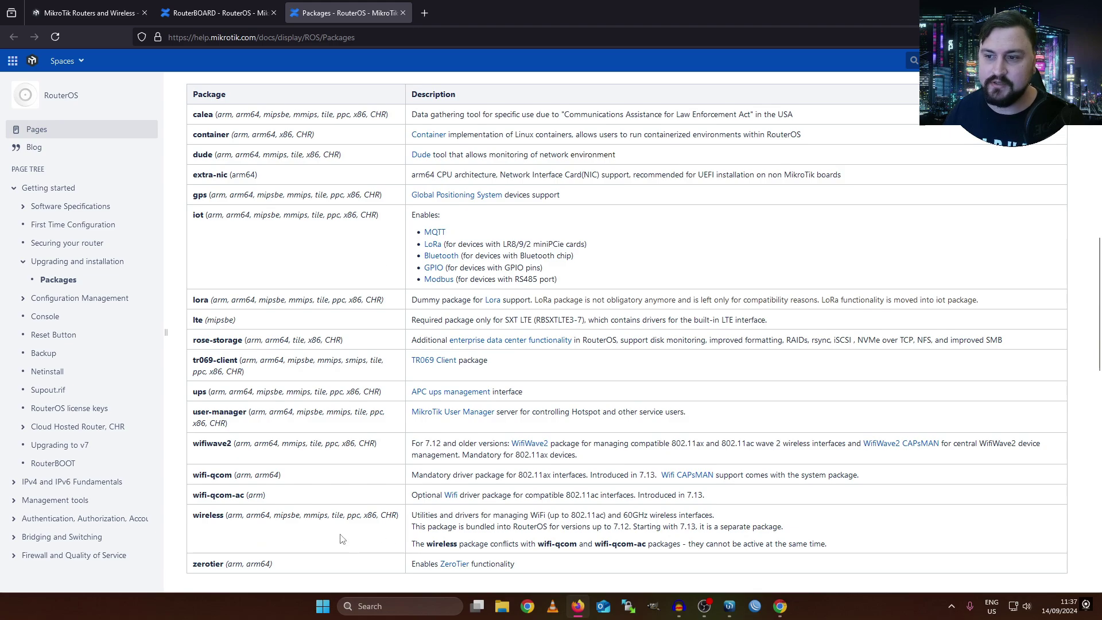
scroll(342, 537, "up", 1)
scroll(307, 470, "down", 1)
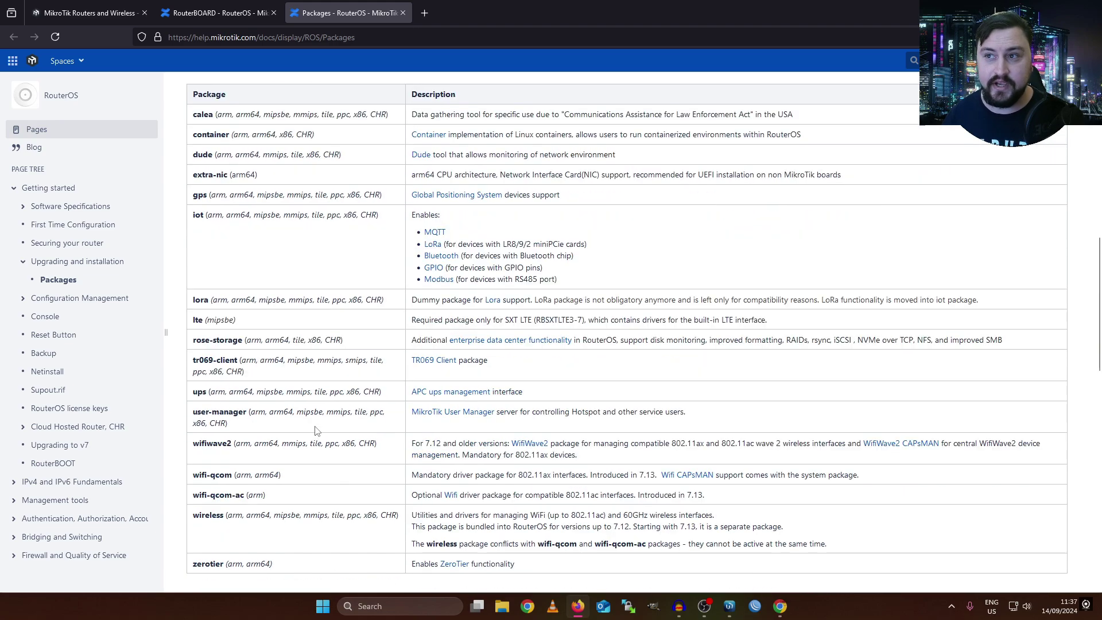
scroll(388, 327, "up", 2)
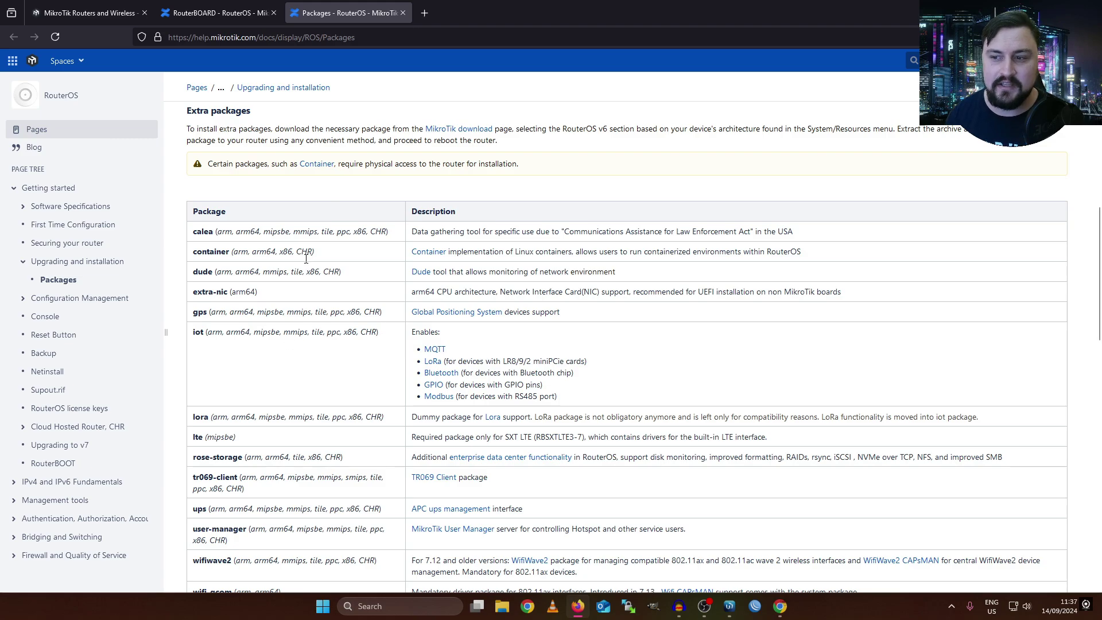
Step: Switch to the WinBox login window and deselect the first neighbor router
scroll(387, 327, "down", 3)
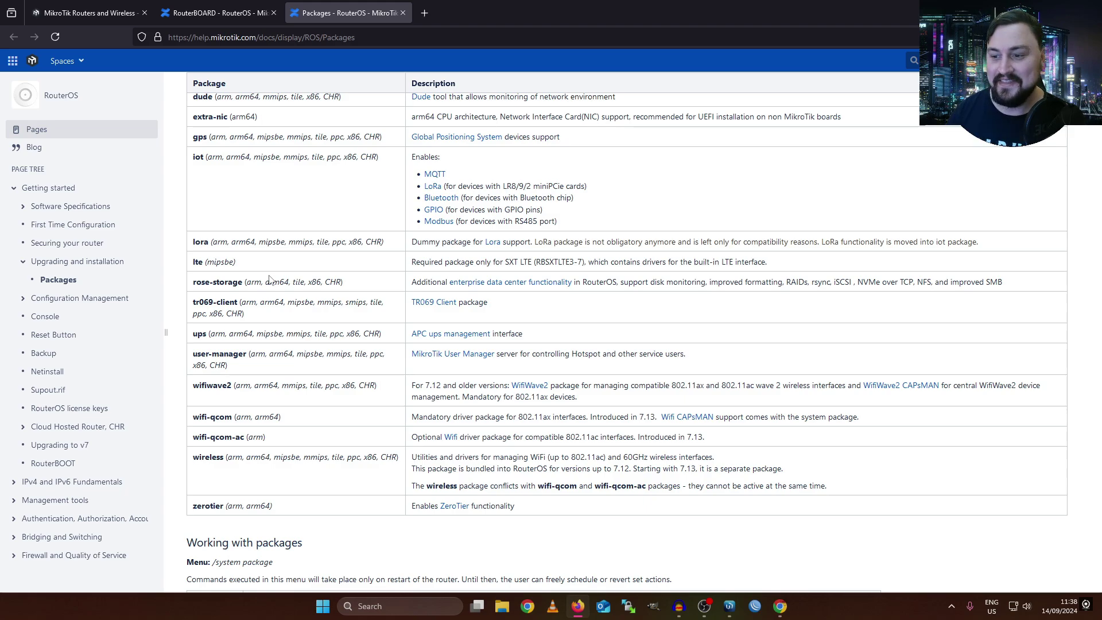
scroll(269, 280, "up", 20)
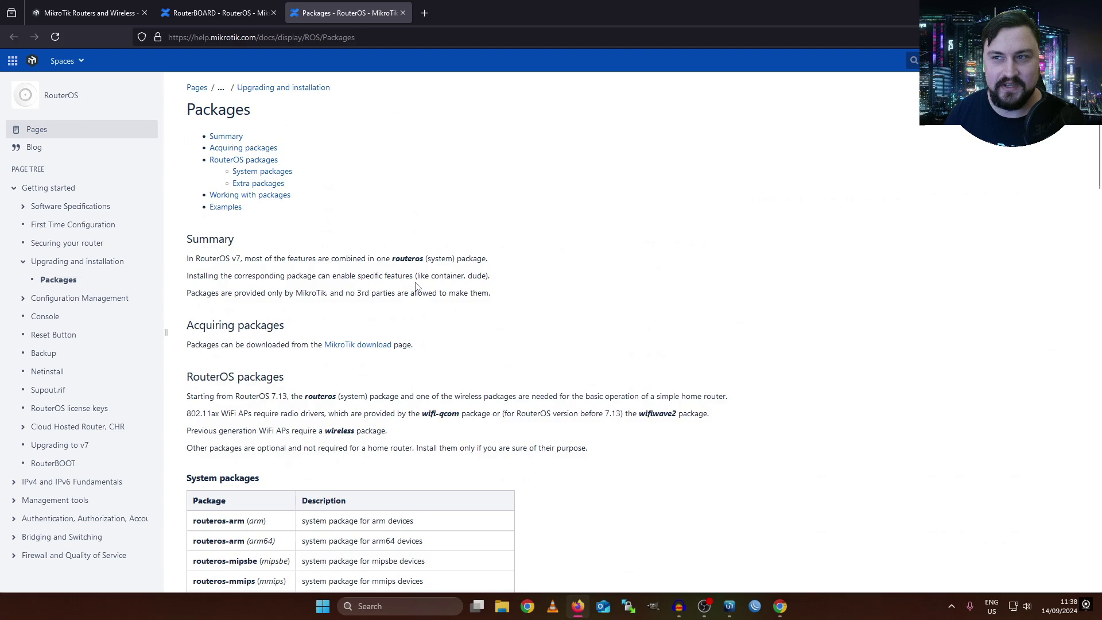
scroll(386, 182, "down", 7)
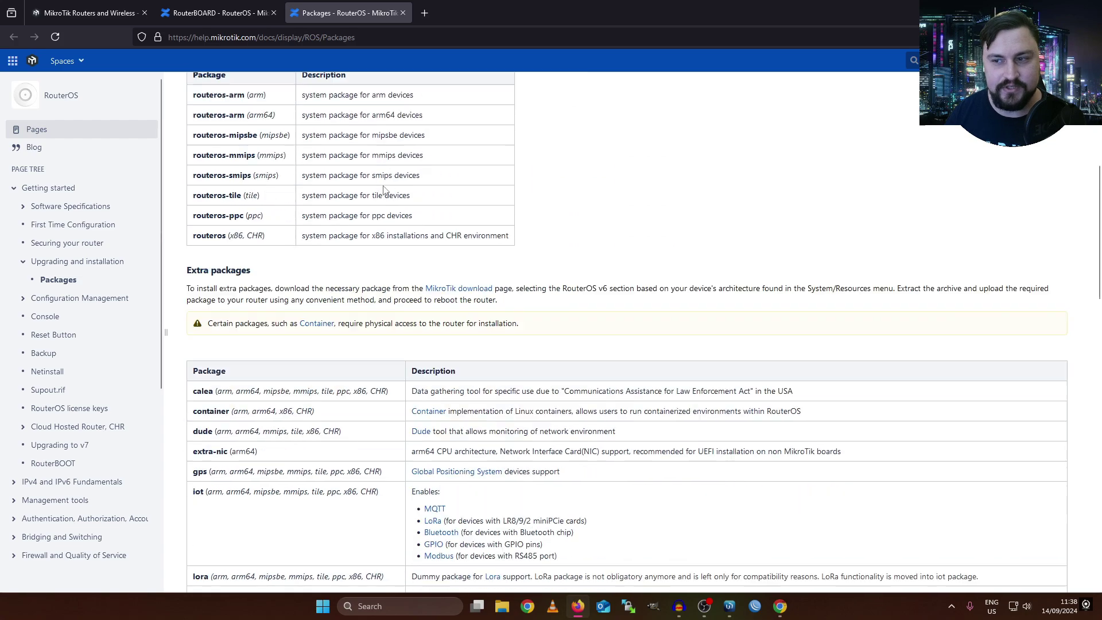
scroll(384, 190, "down", 15)
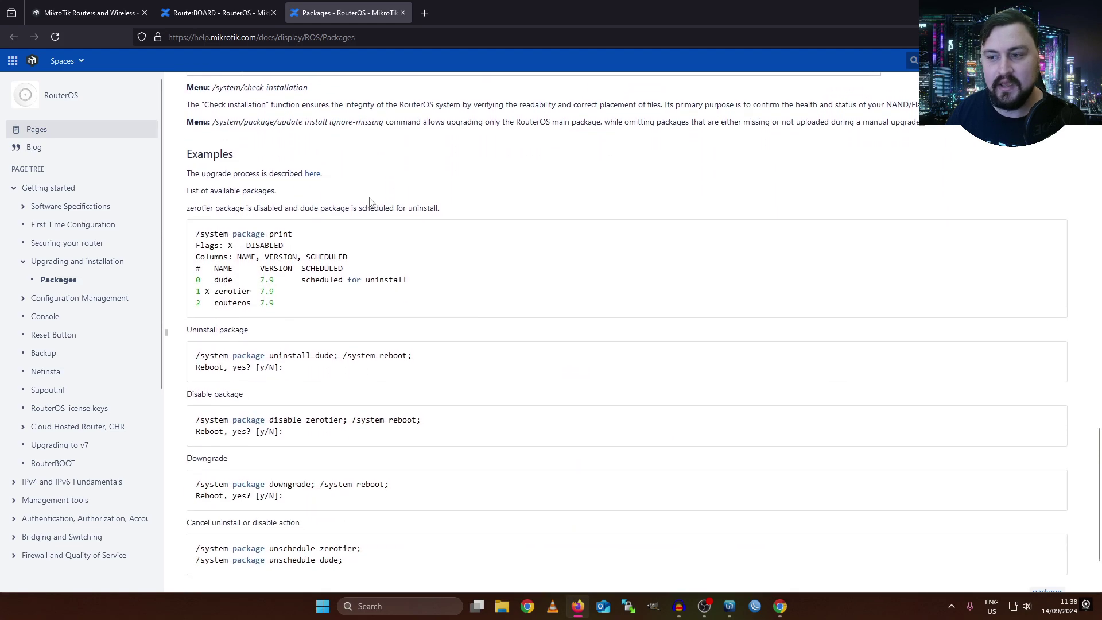
scroll(371, 201, "up", 15)
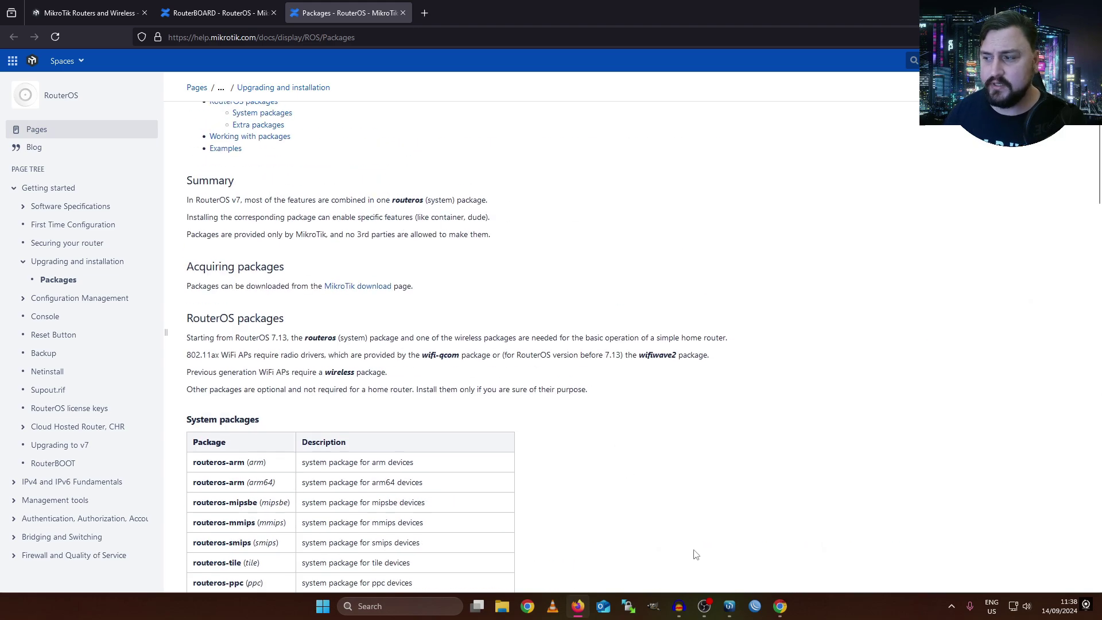
left_click(729, 606)
left_click(515, 410)
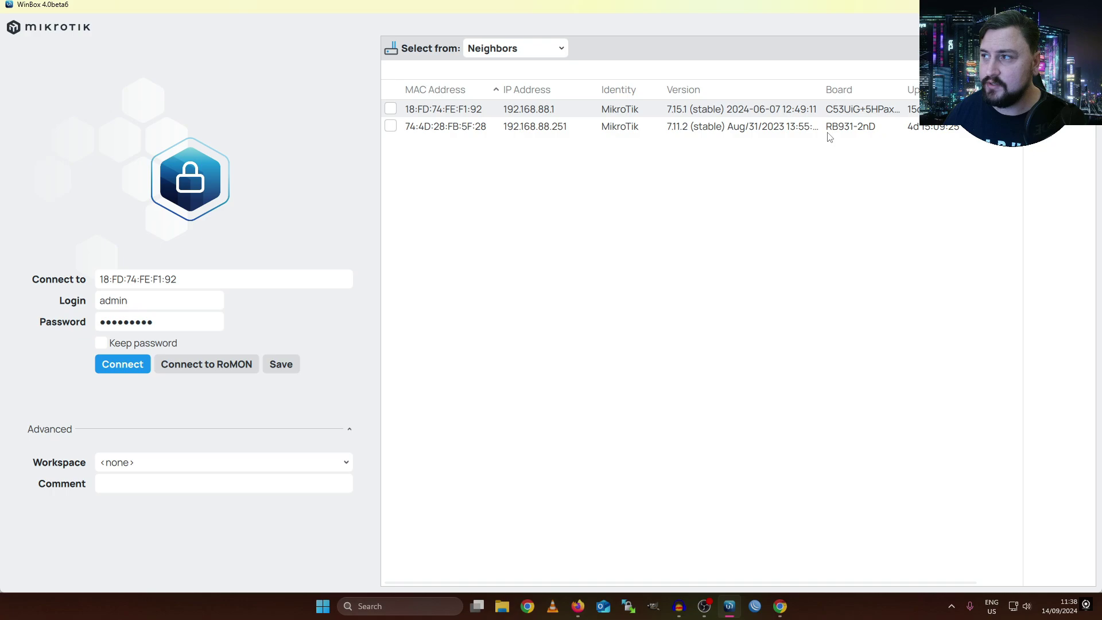
Step: Try connecting to the 192.168.88.251 router
left_click(836, 127)
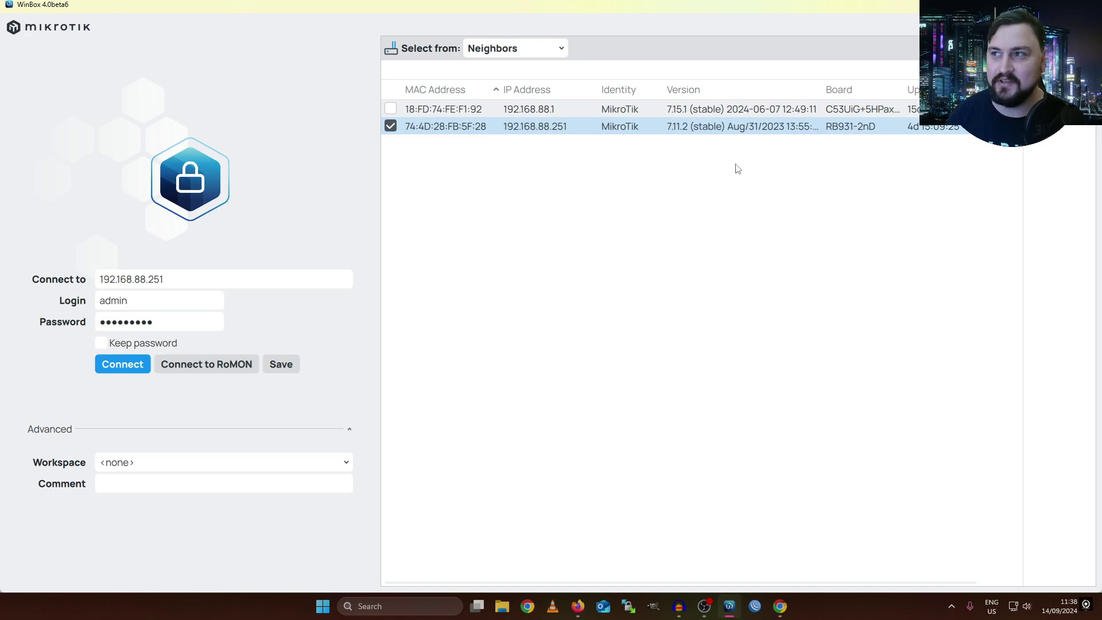
left_click(682, 177)
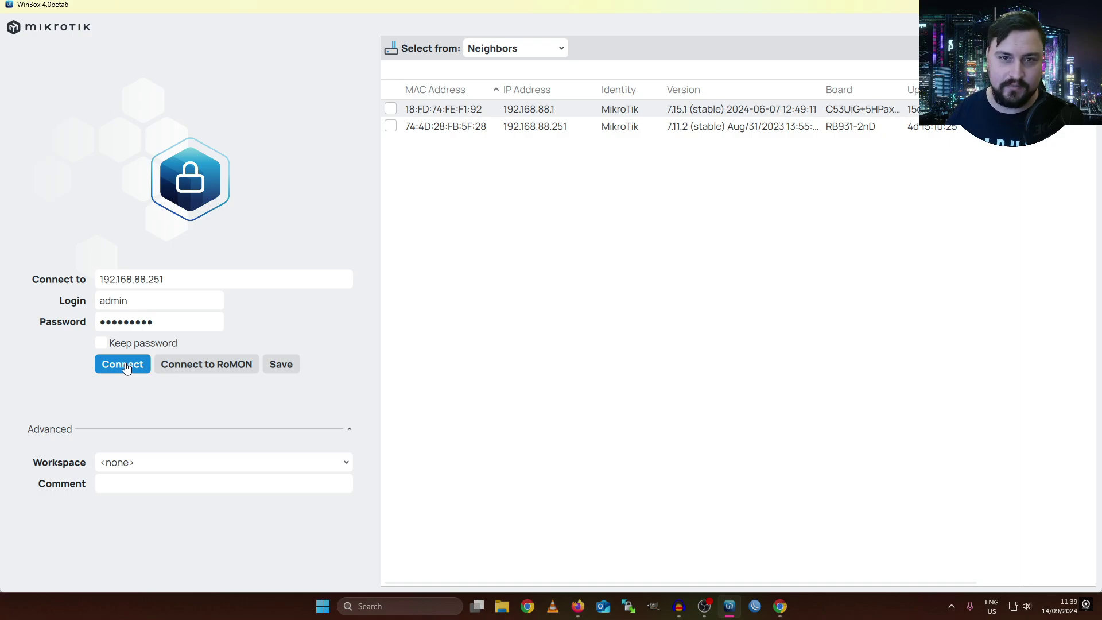
left_click(126, 369)
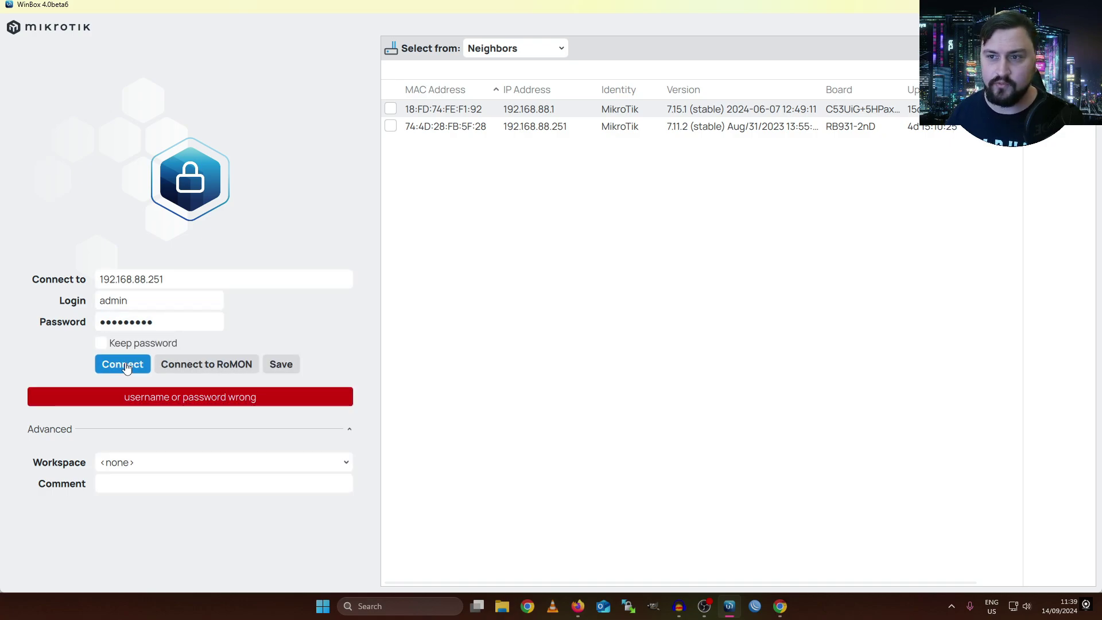
Step: Re-enter the login password, then connect to the hAP ax^3 neighbor instead
left_click(101, 321)
key("ctrl+a")
type("•••••••")
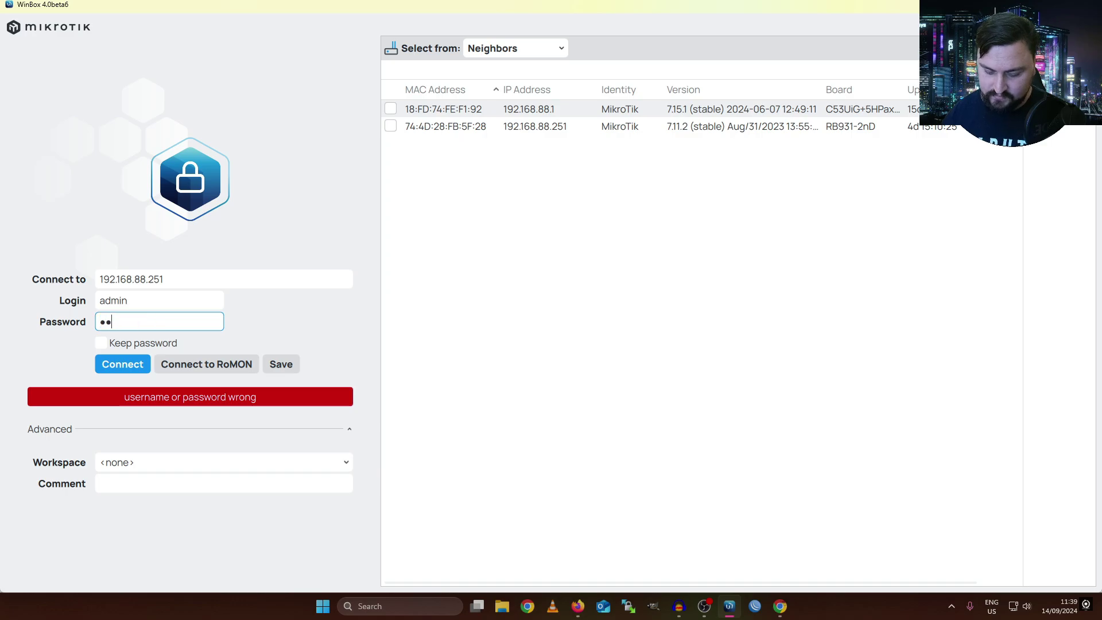
type("••")
key("Return")
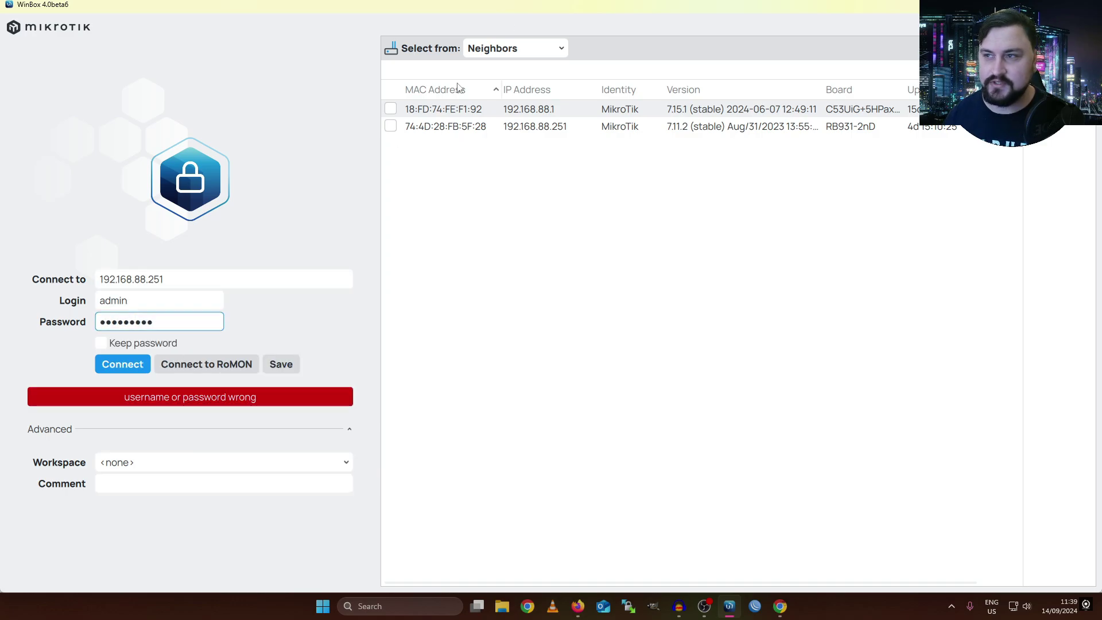
left_click(434, 110)
left_click(122, 363)
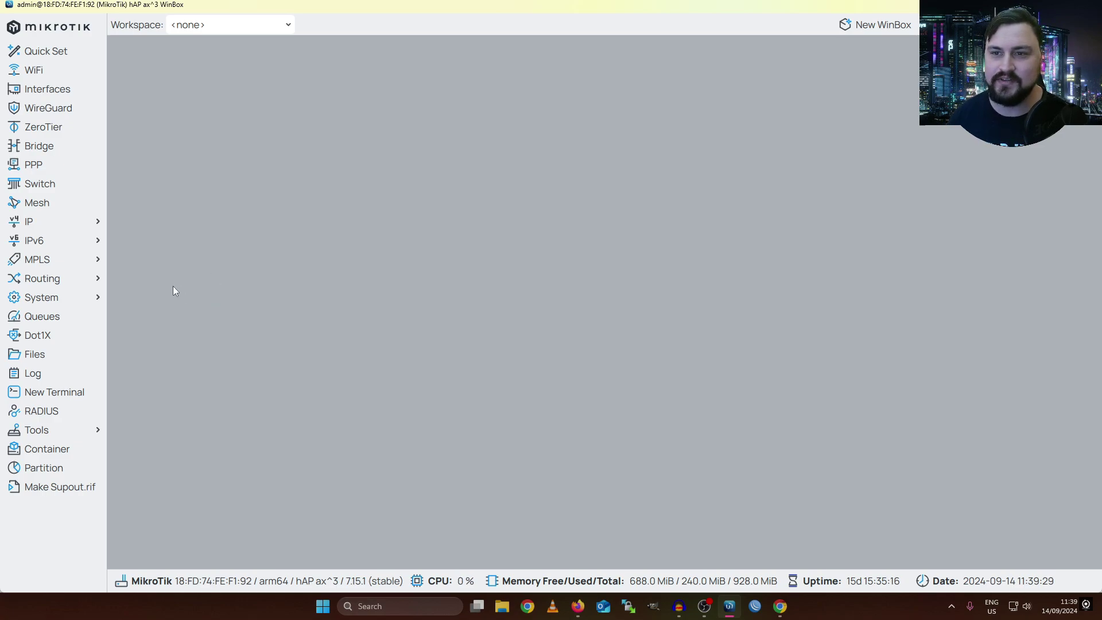
Step: Open the System > Packages list and select the container package
left_click(83, 300)
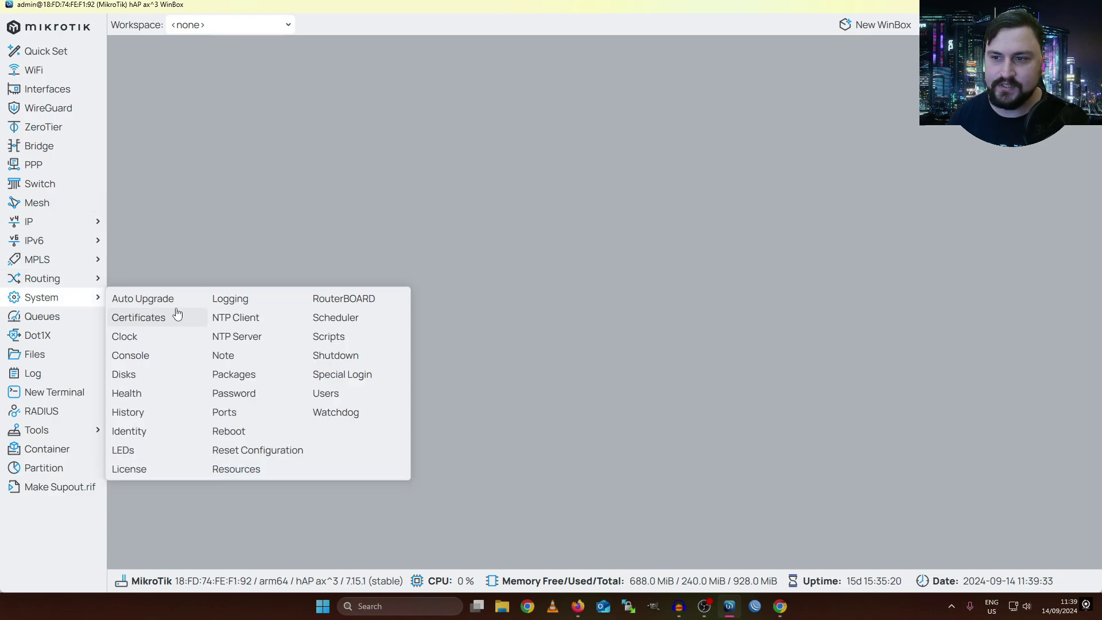
left_click(254, 374)
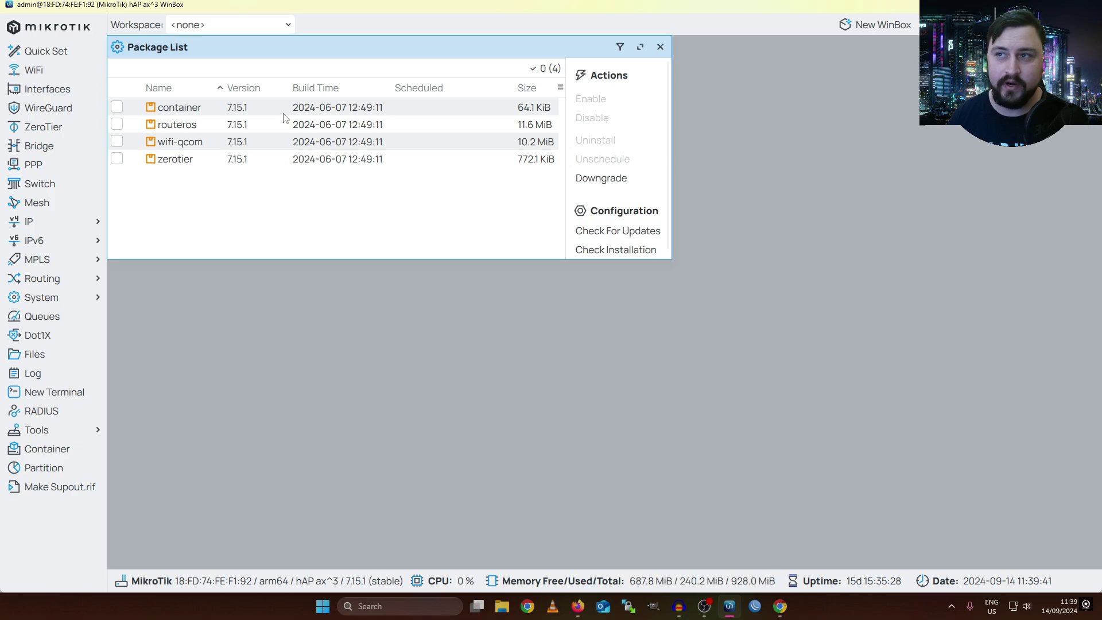
left_click(187, 113)
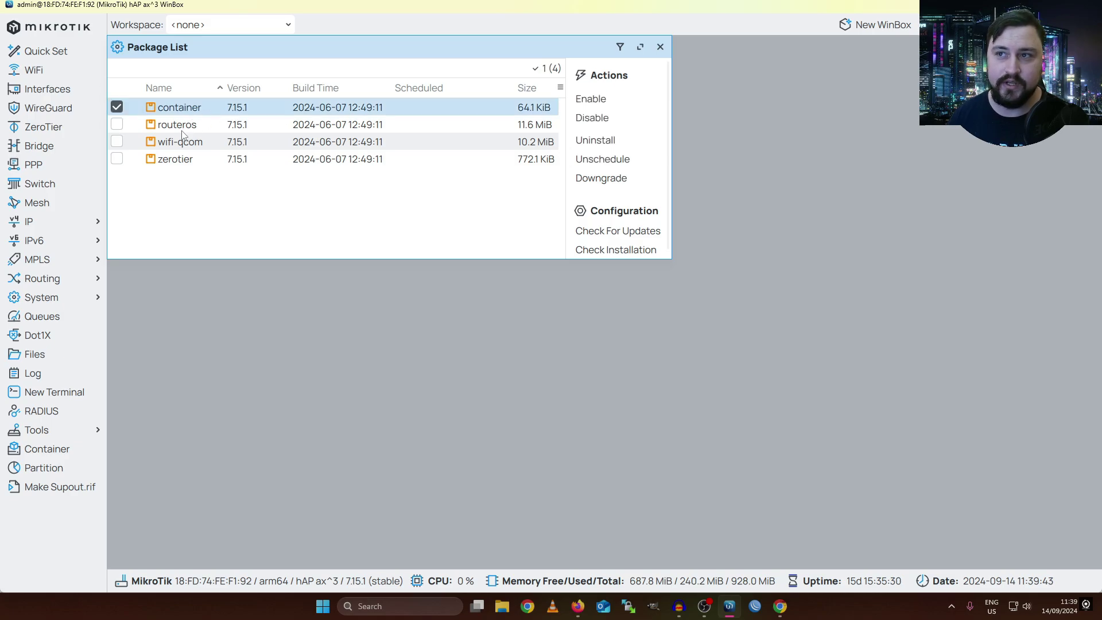
Step: Try selecting zerotier, routeros and wifi-qcom rows, ending with only routeros selected
left_click(189, 163)
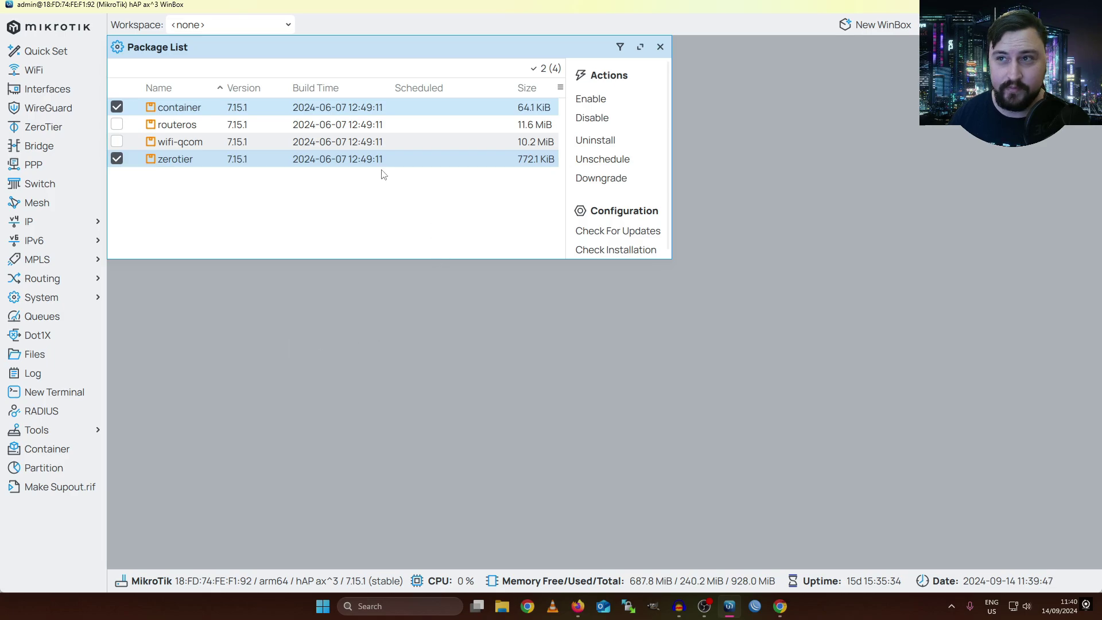
left_click(181, 130)
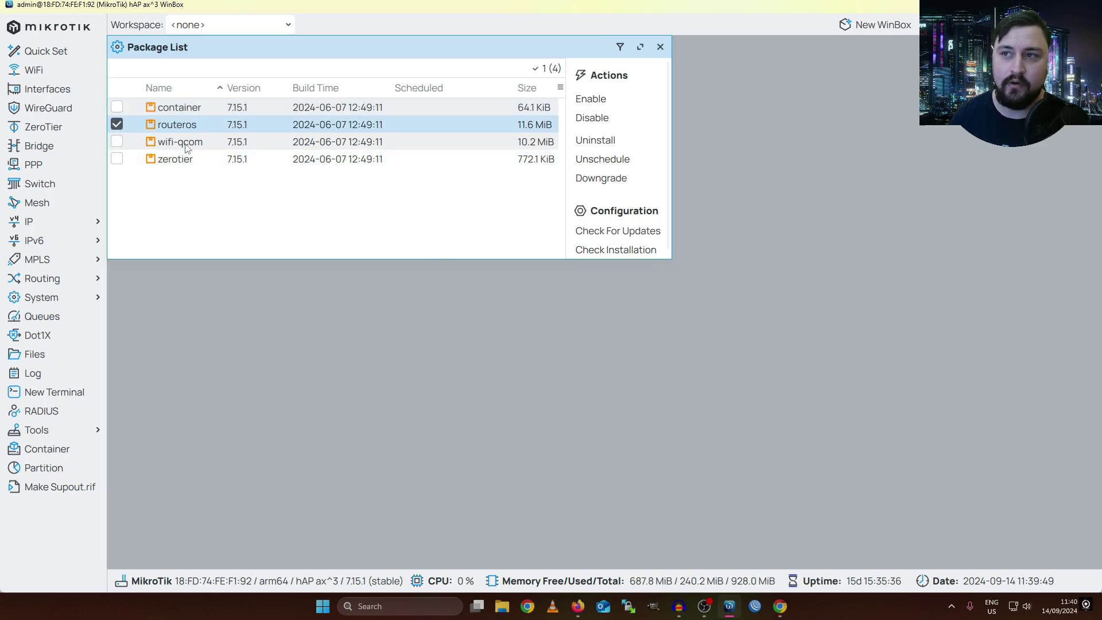
left_click(185, 143)
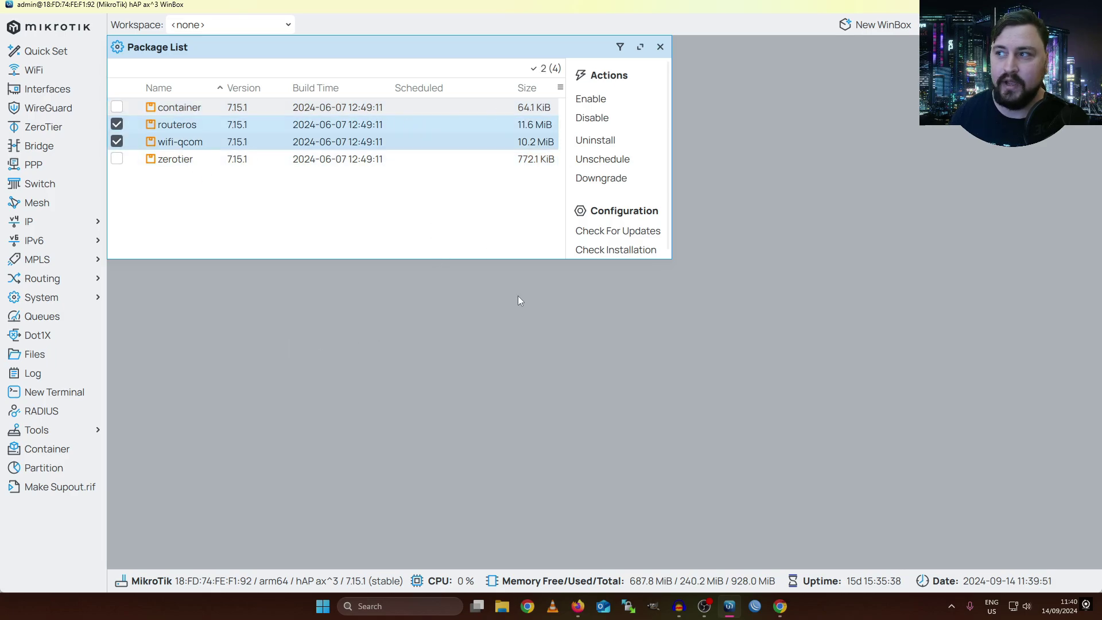
left_click(437, 201)
left_click(420, 122)
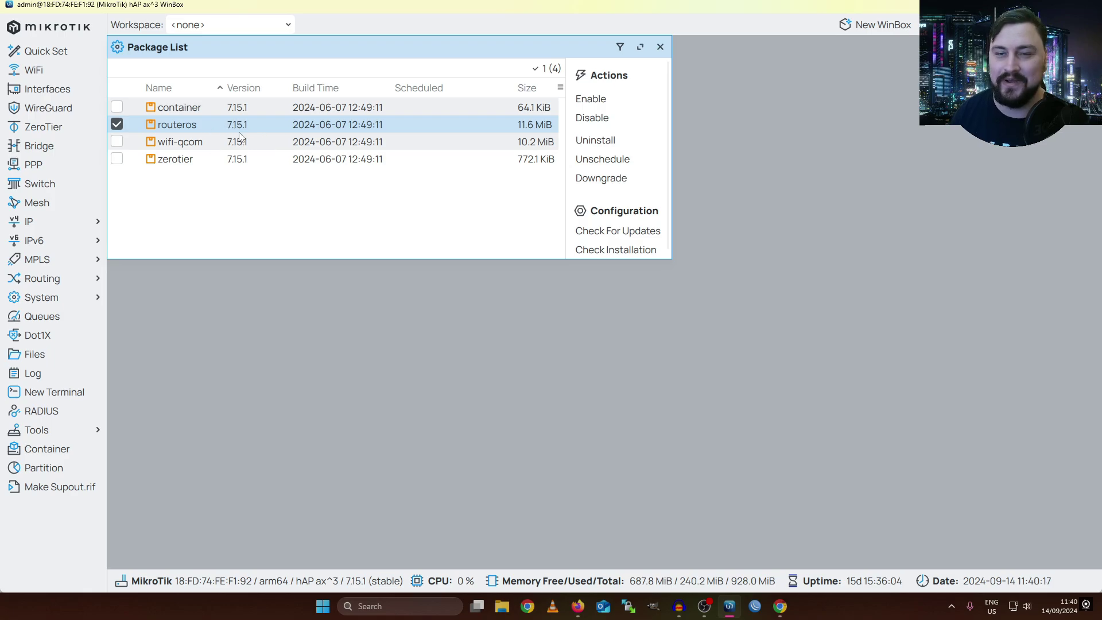
left_click(590, 118)
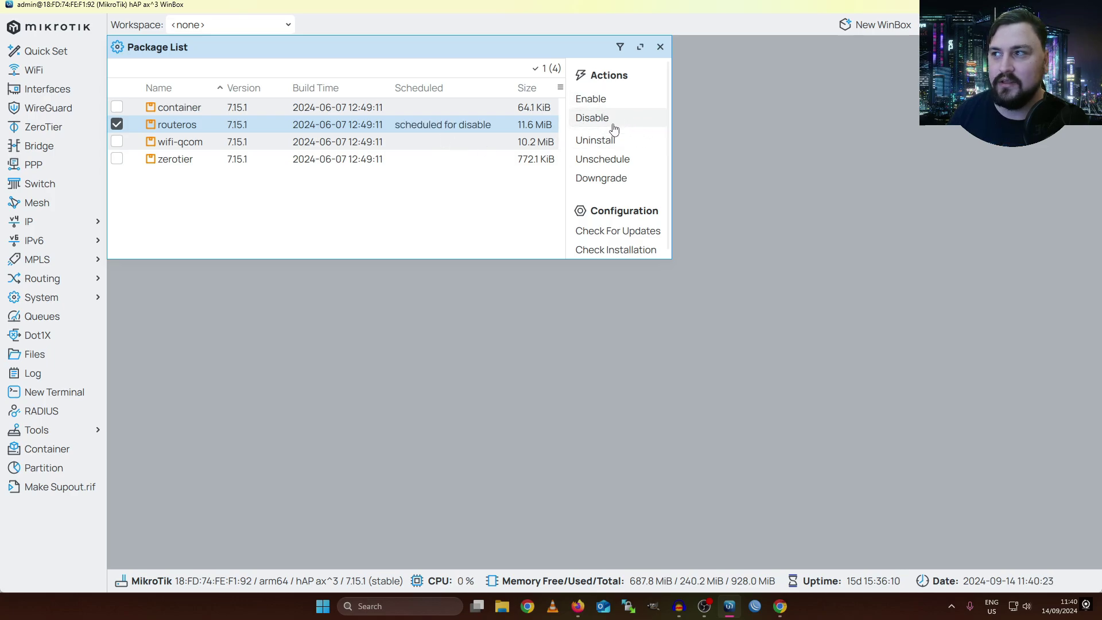
left_click(606, 107)
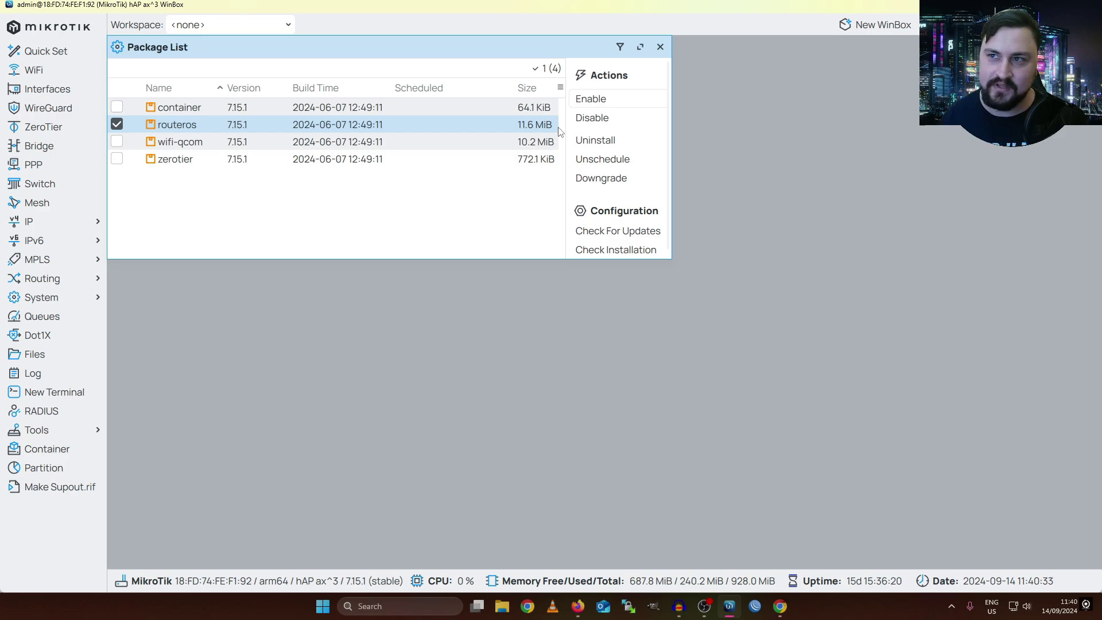
left_click(218, 108)
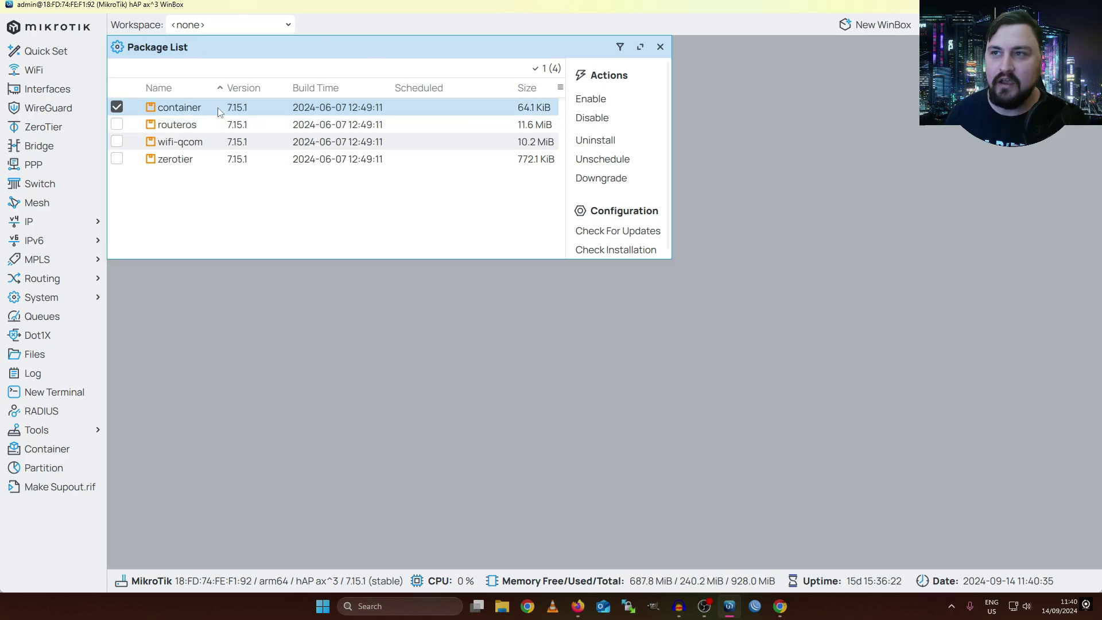
left_click(595, 126)
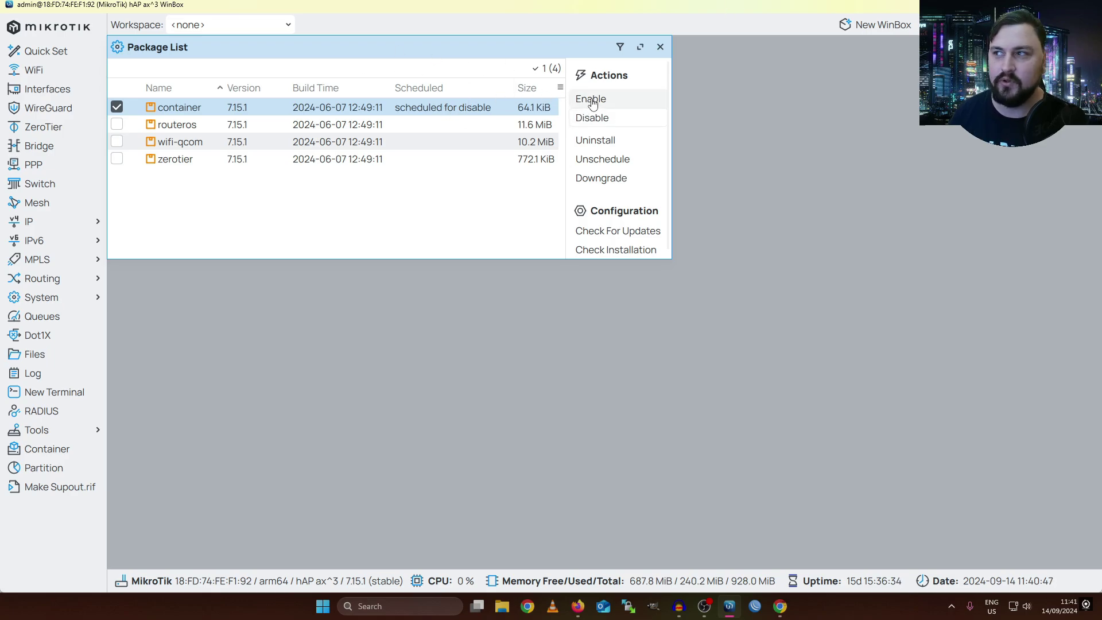
left_click(603, 159)
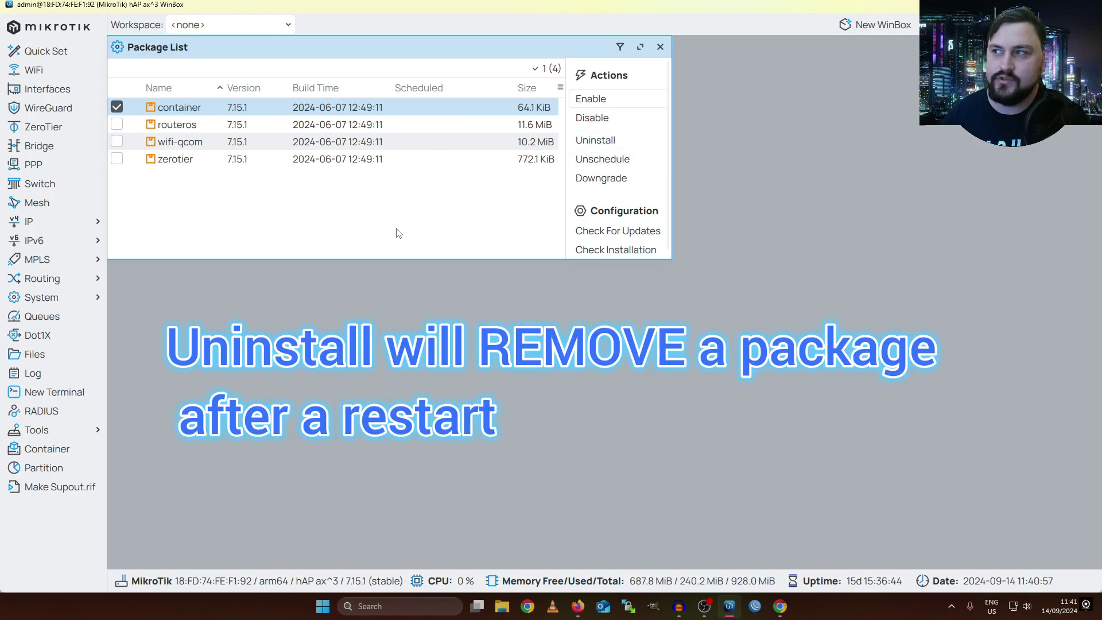
left_click(589, 117)
left_click(600, 160)
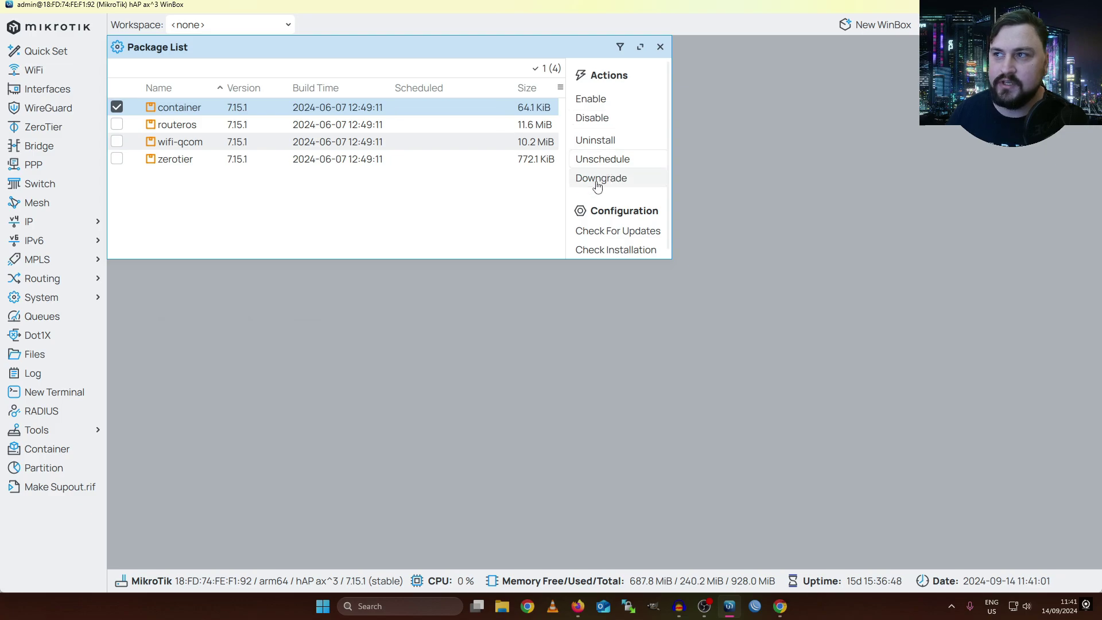
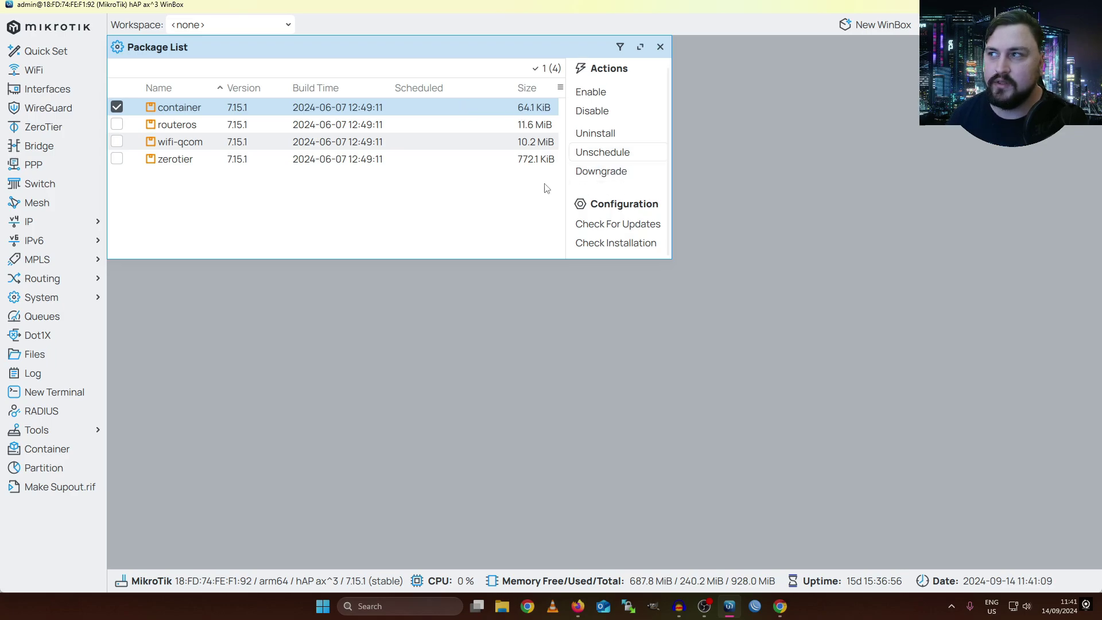
Step: Select the zerotier package in the Package List, which shows all packages at 7.15.1
left_click(302, 163)
left_click(309, 139)
left_click(304, 121)
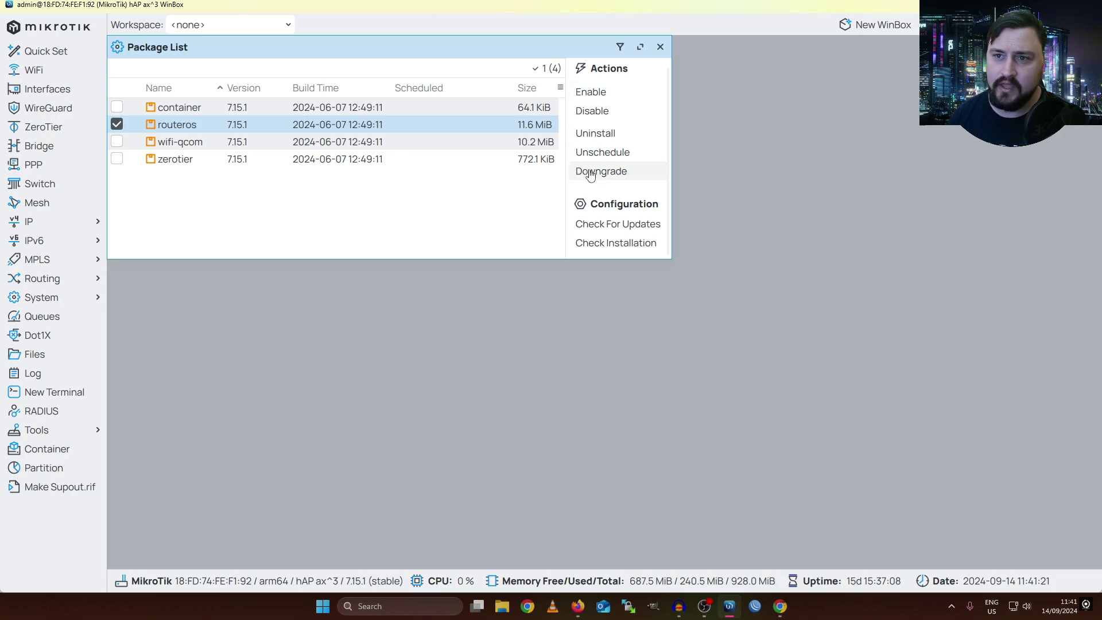
left_click(79, 356)
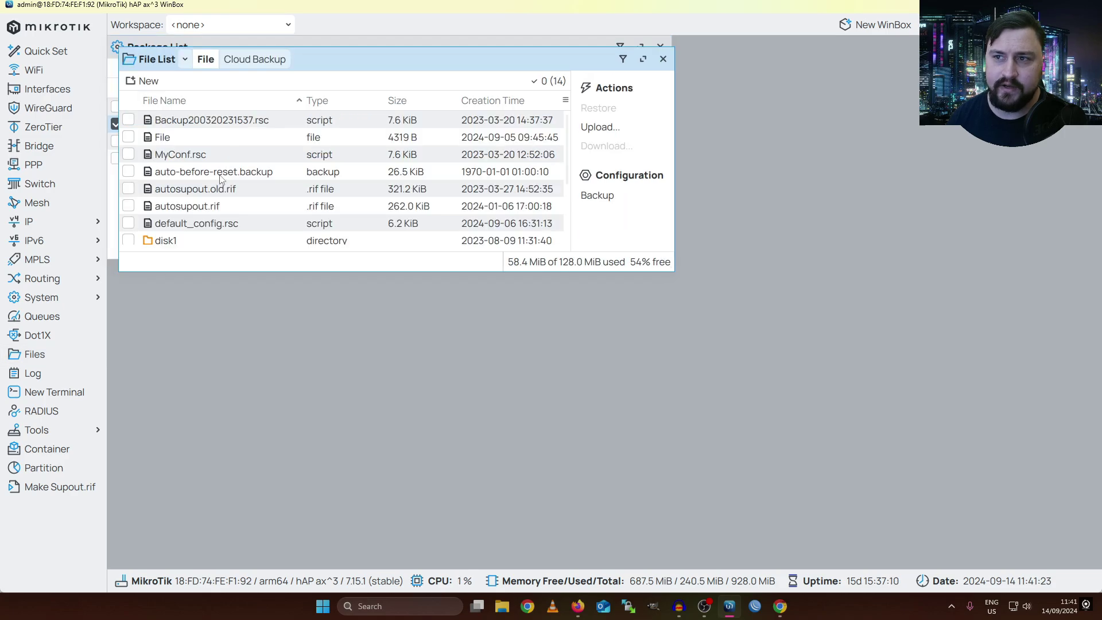
scroll(516, 230, "down", 3)
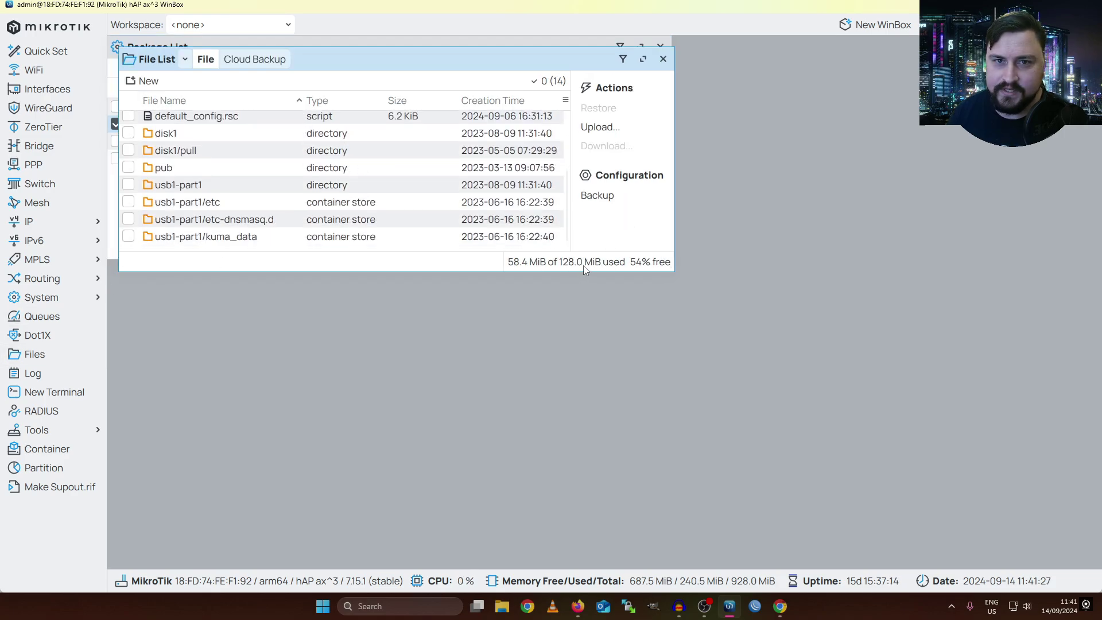
scroll(562, 235, "up", 3)
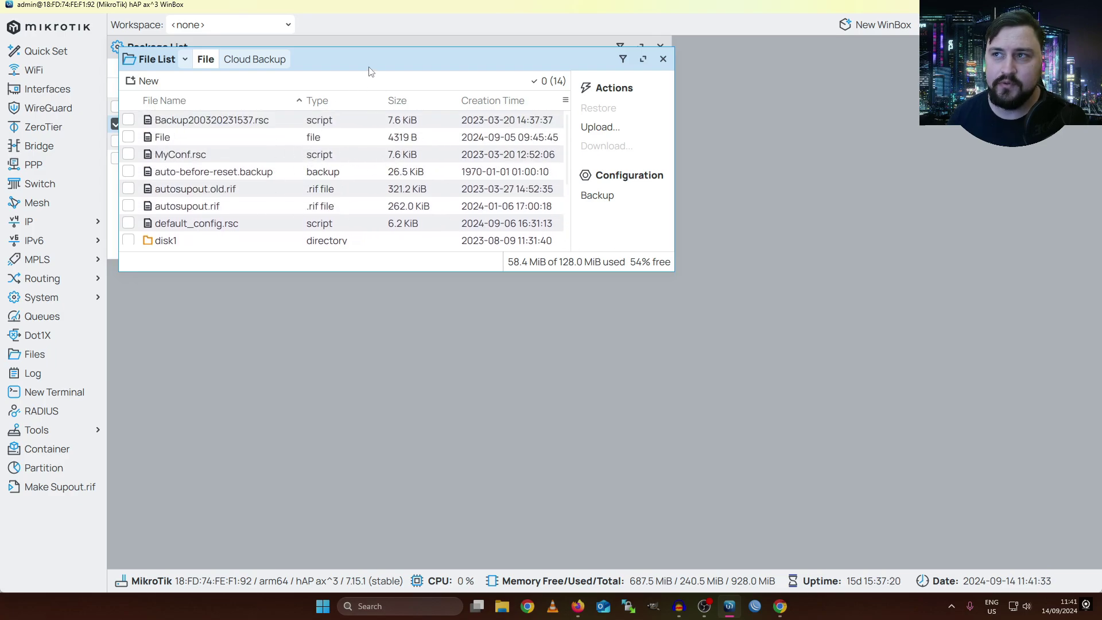
left_click_drag(371, 63, 364, 288)
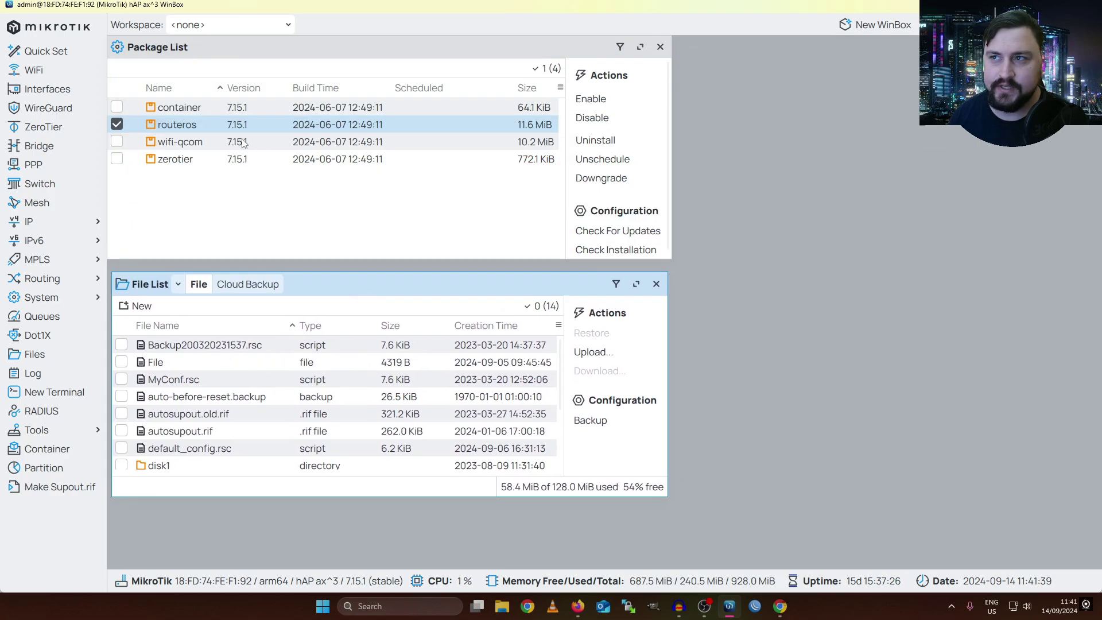
left_click(595, 178)
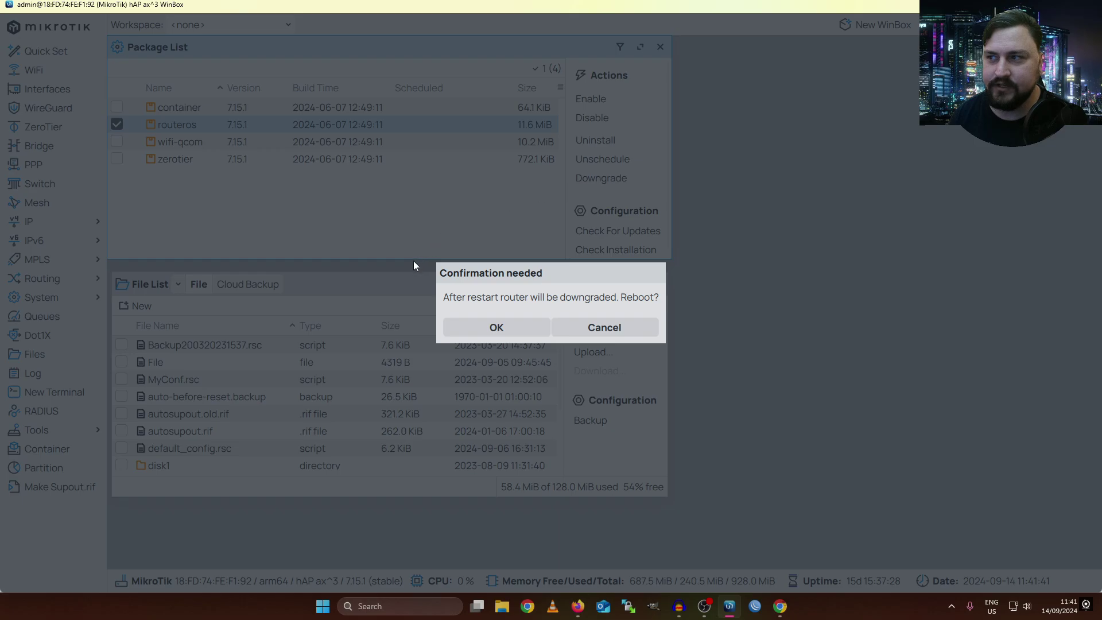
left_click(603, 324)
left_click(656, 284)
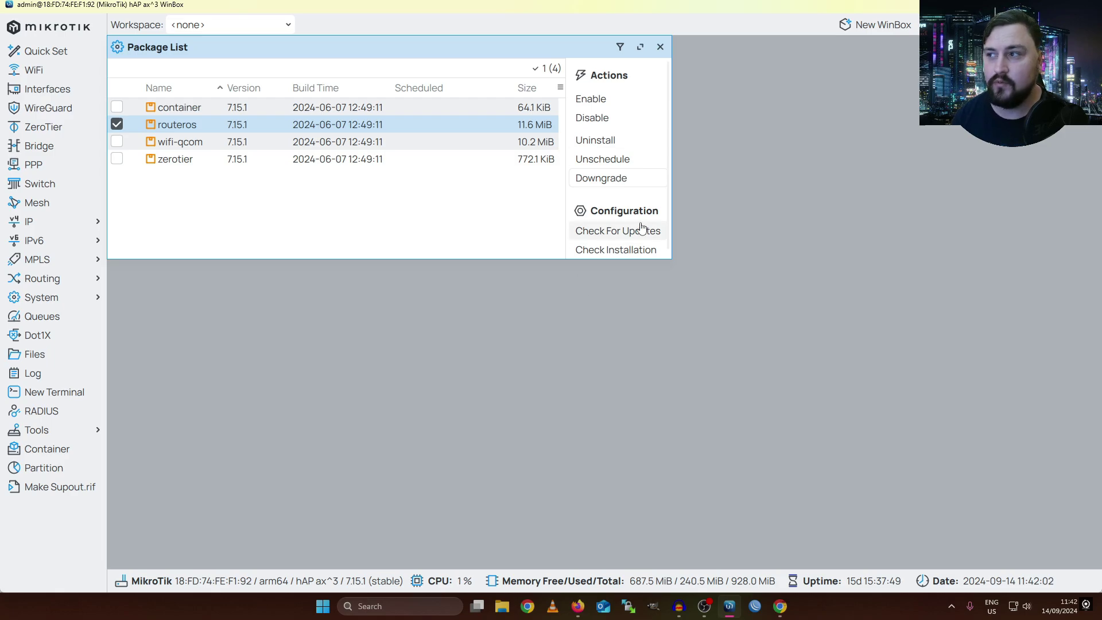
Step: Check for updates and review the changelog listing the four changes in 7.15.3
left_click(632, 242)
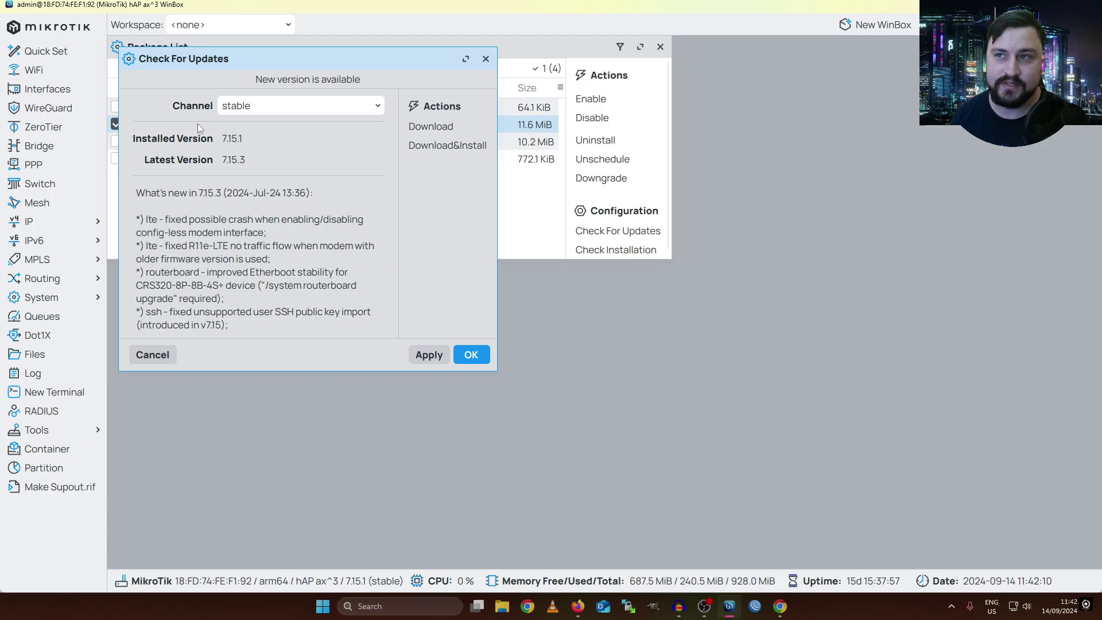
left_click_drag(138, 194, 233, 165)
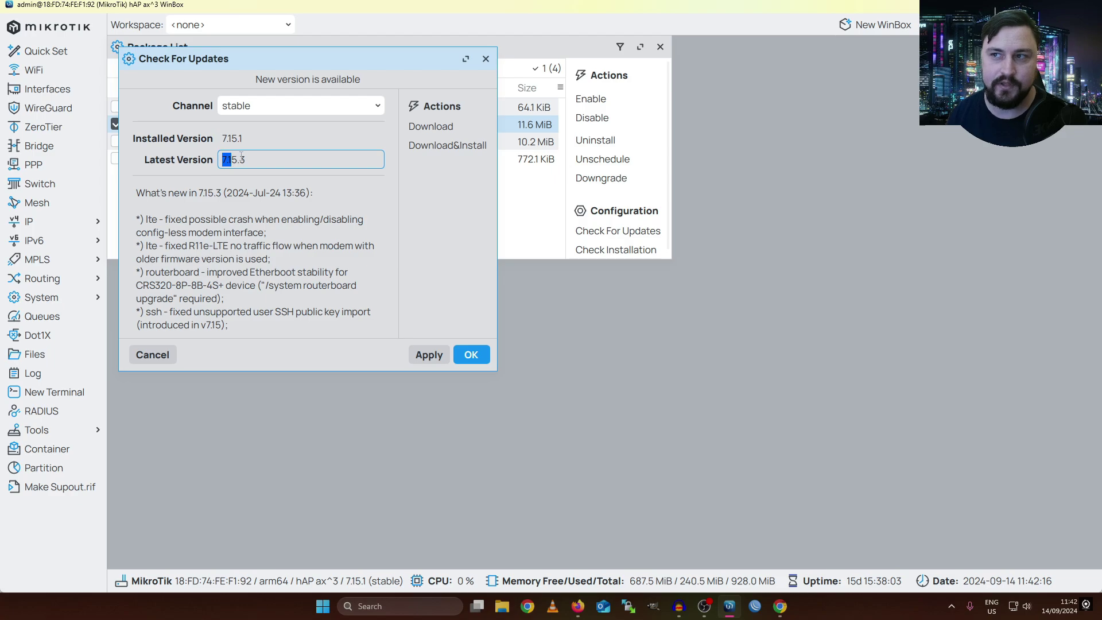
left_click(241, 158)
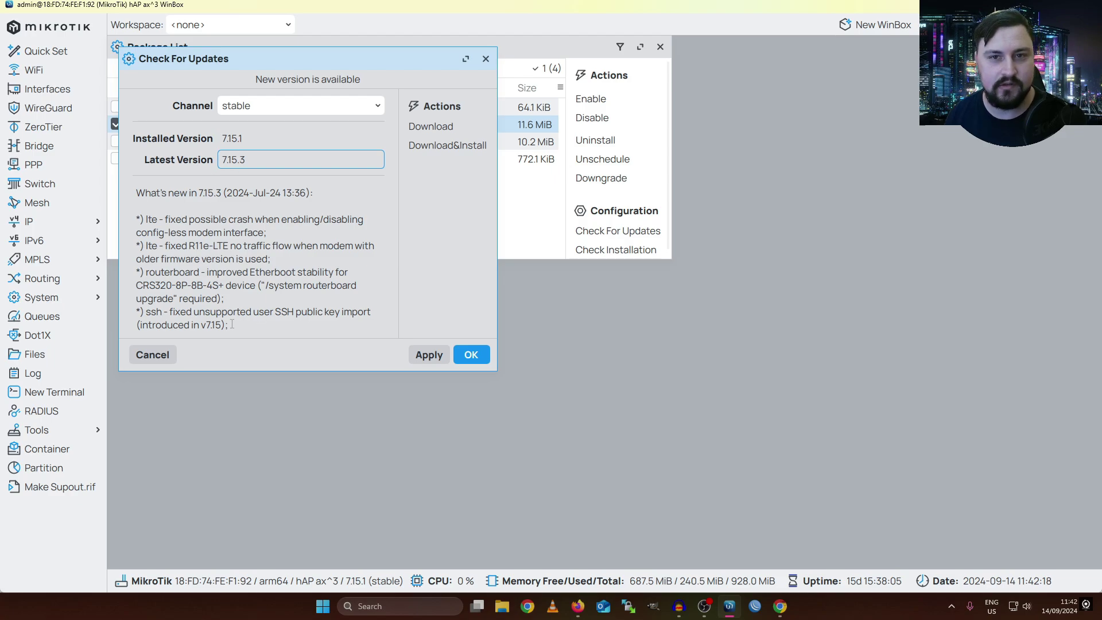
left_click_drag(232, 324, 136, 218)
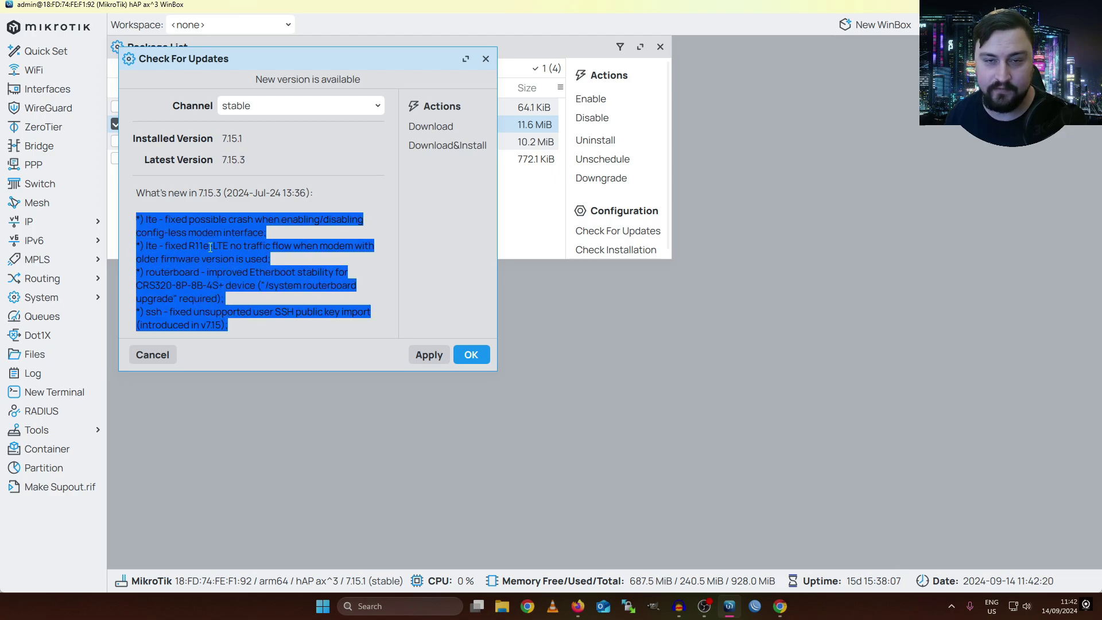
left_click(303, 167)
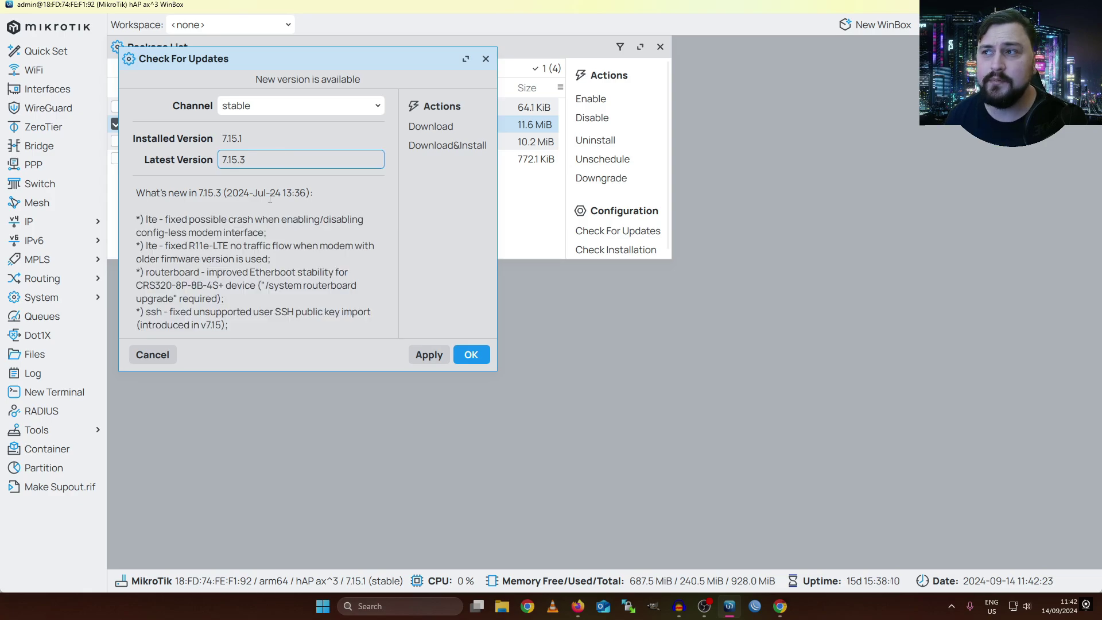
Step: Try the long term update channel, which has no release, then switch to development
left_click(307, 105)
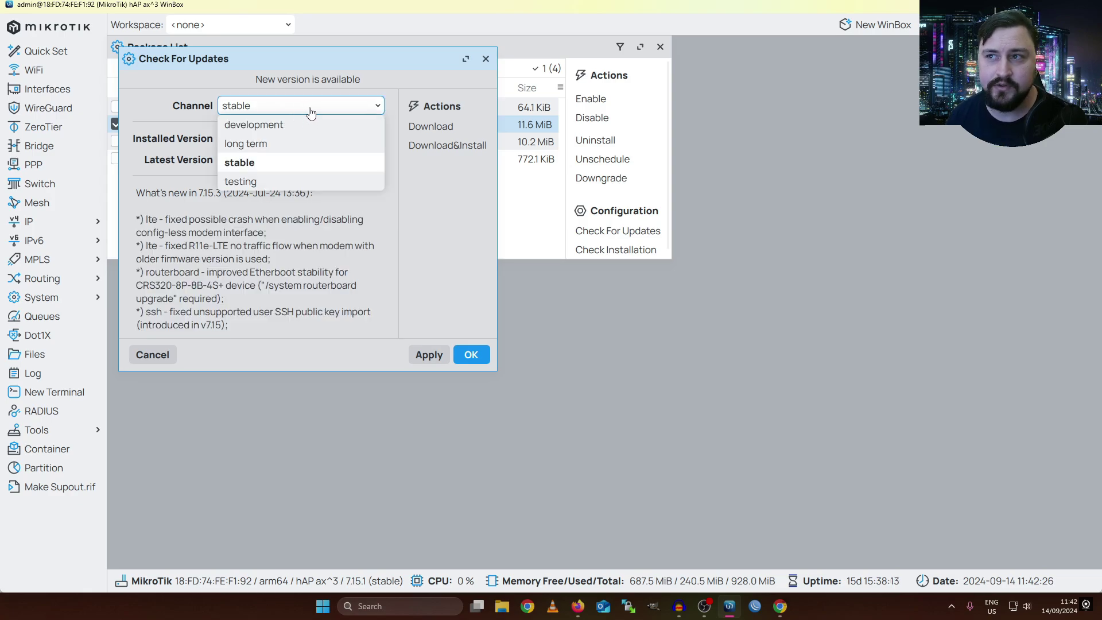
left_click(278, 145)
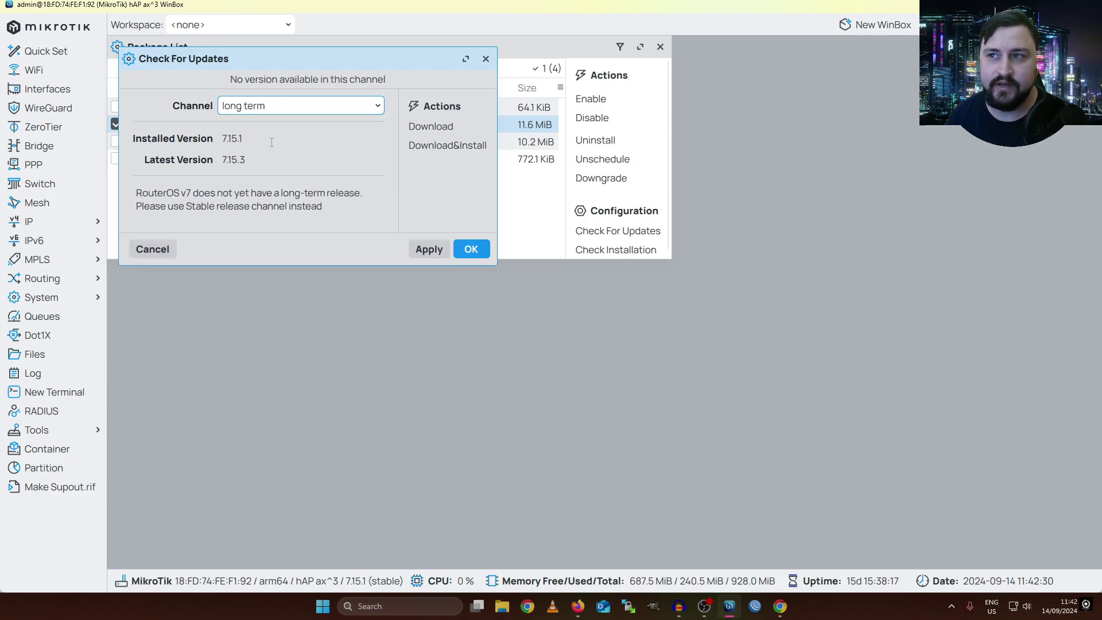
left_click_drag(156, 193, 282, 193)
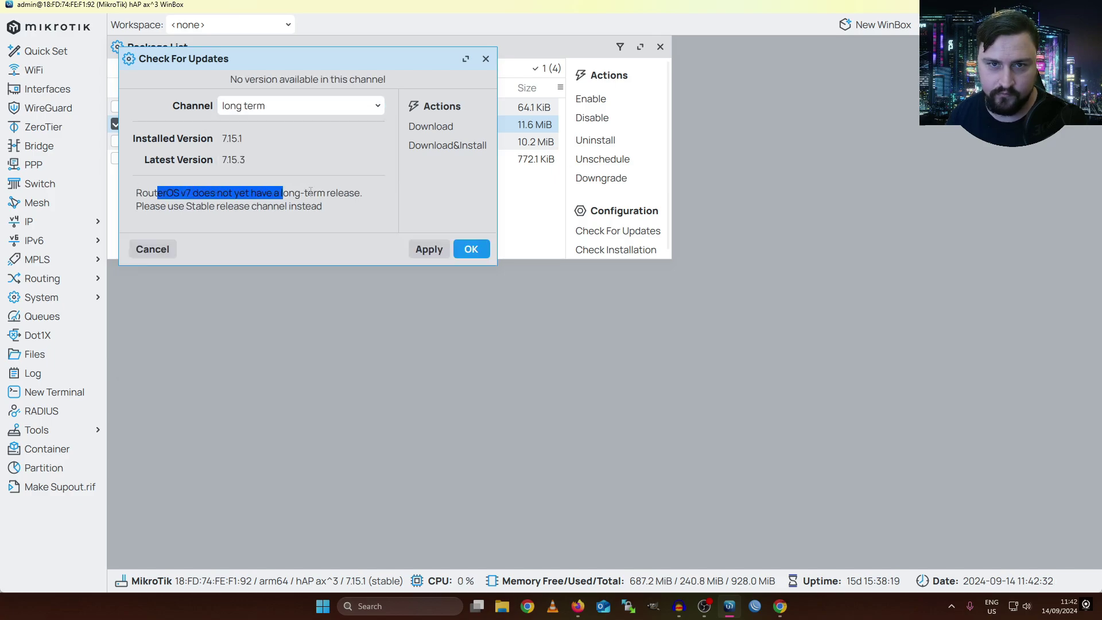
left_click(313, 109)
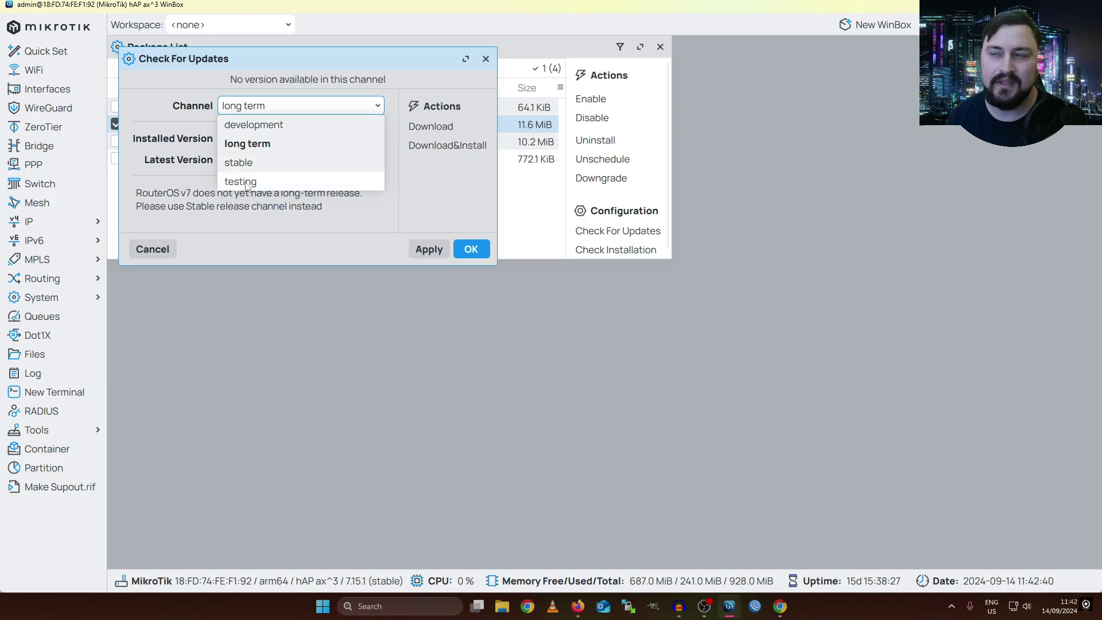
left_click(264, 126)
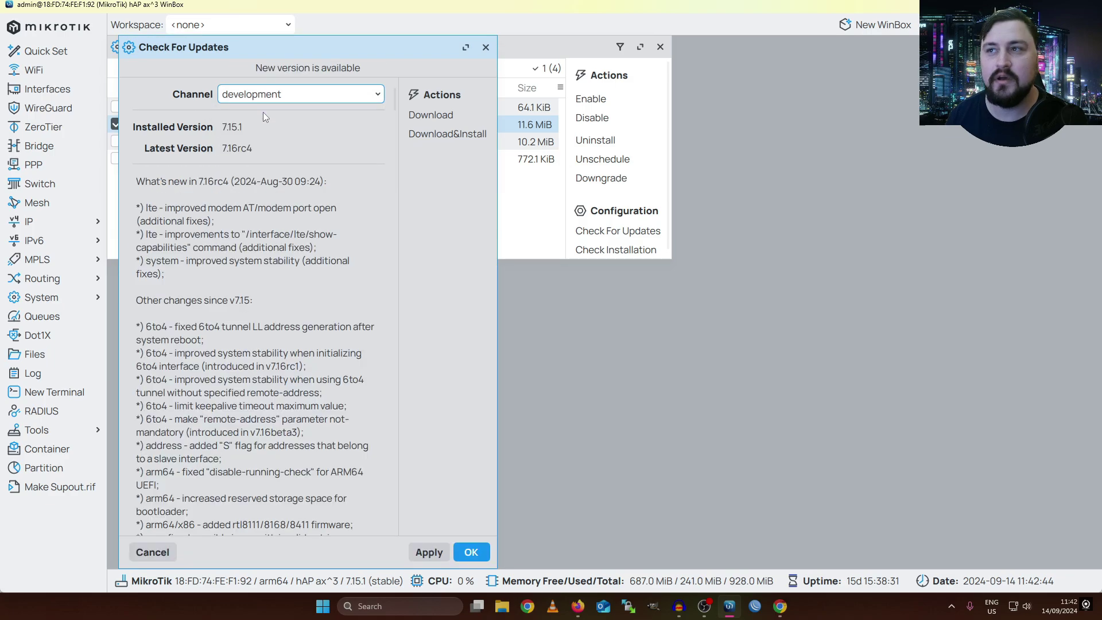
Step: Switch the update channel to testing and examine the offered version 7.16rc4
left_click(263, 96)
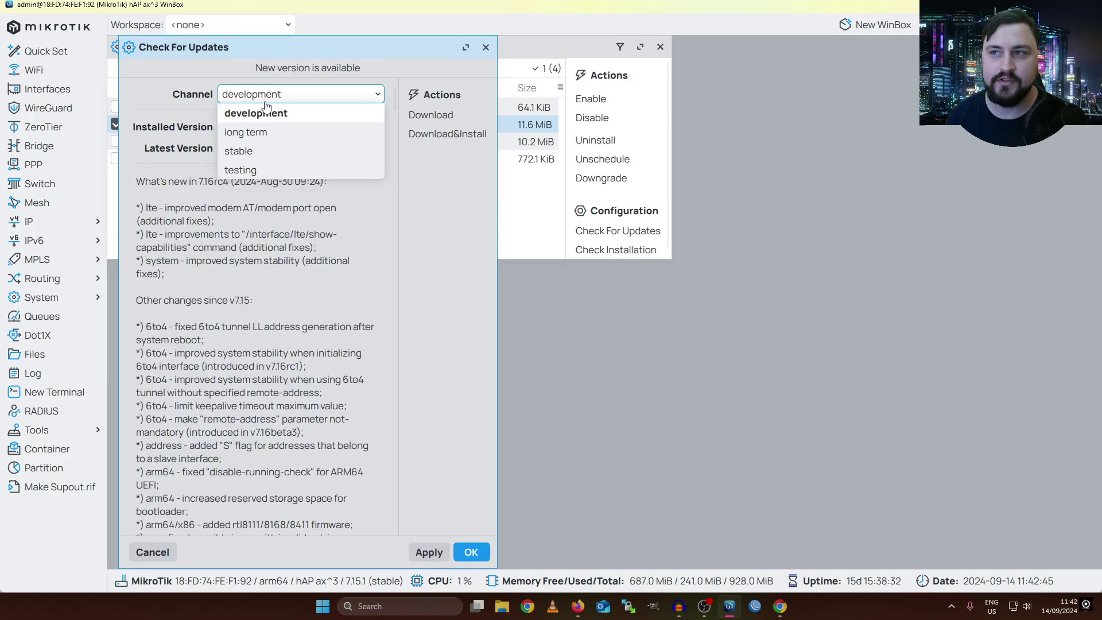
left_click(262, 170)
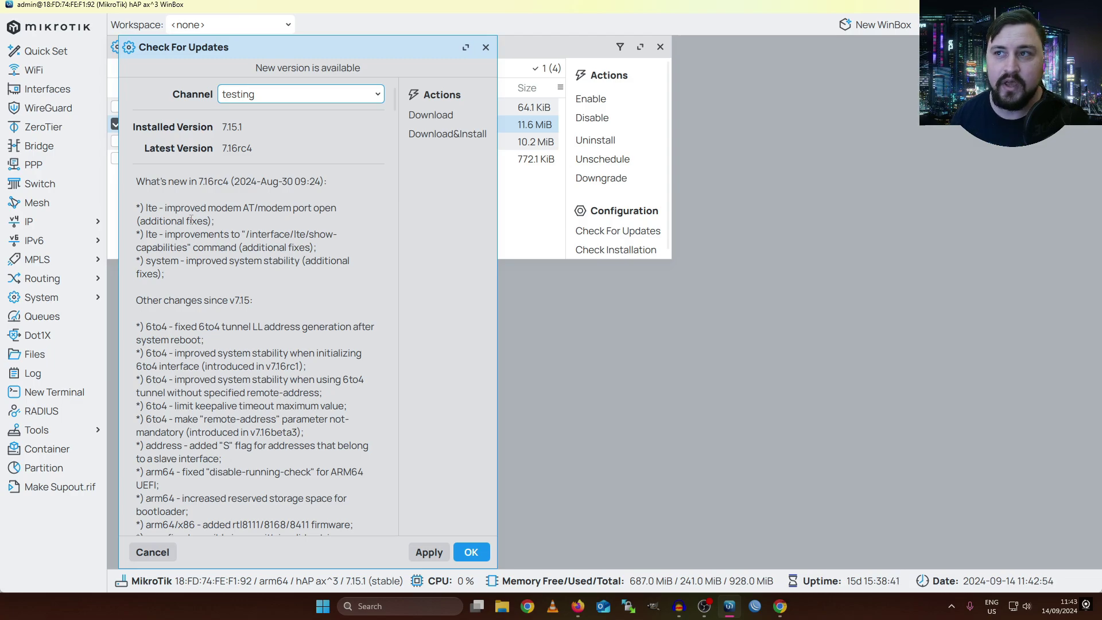
left_click(233, 148)
left_click_drag(238, 148, 271, 152)
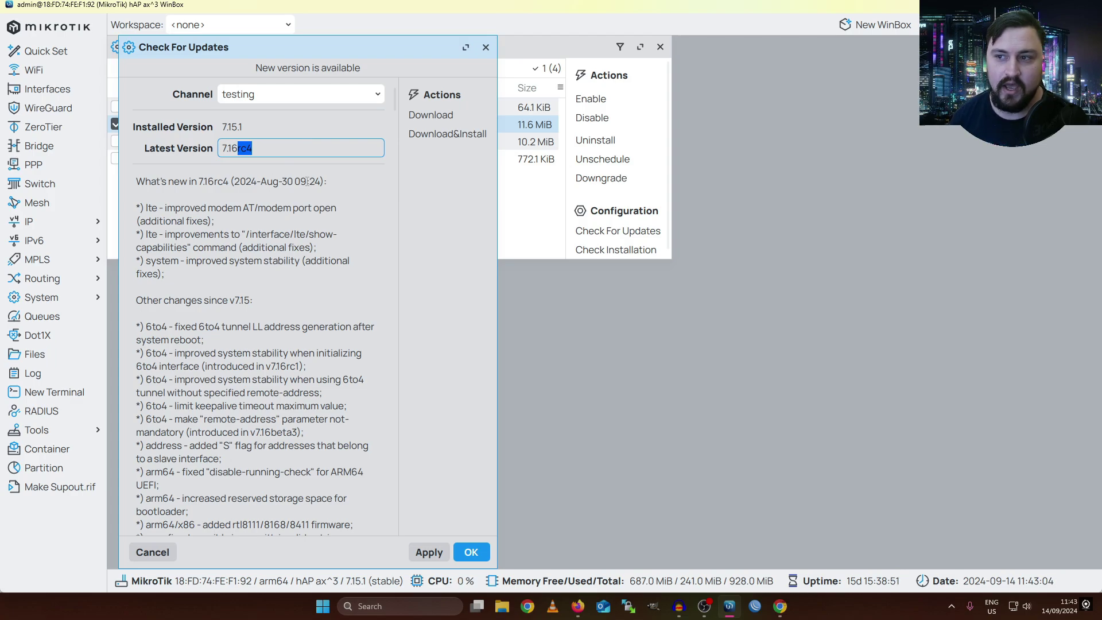
Step: Read through the changelog, then set the update channel back to stable, offering 7.15.3
scroll(268, 305, "down", 1)
scroll(252, 298, "up", 1)
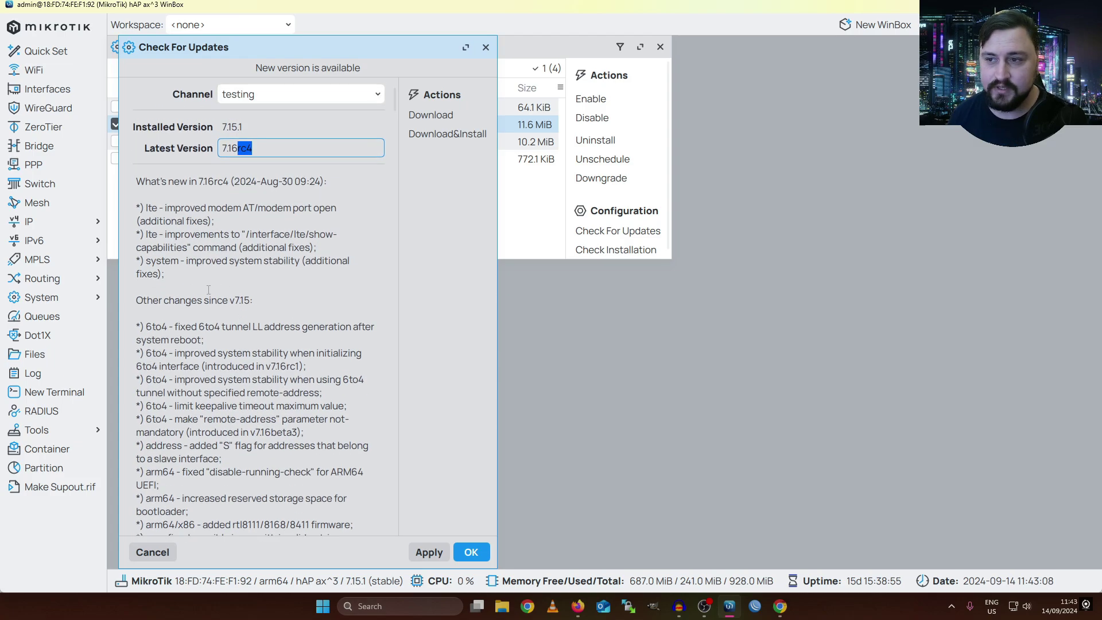
scroll(208, 290, "down", 2)
scroll(153, 209, "down", 1)
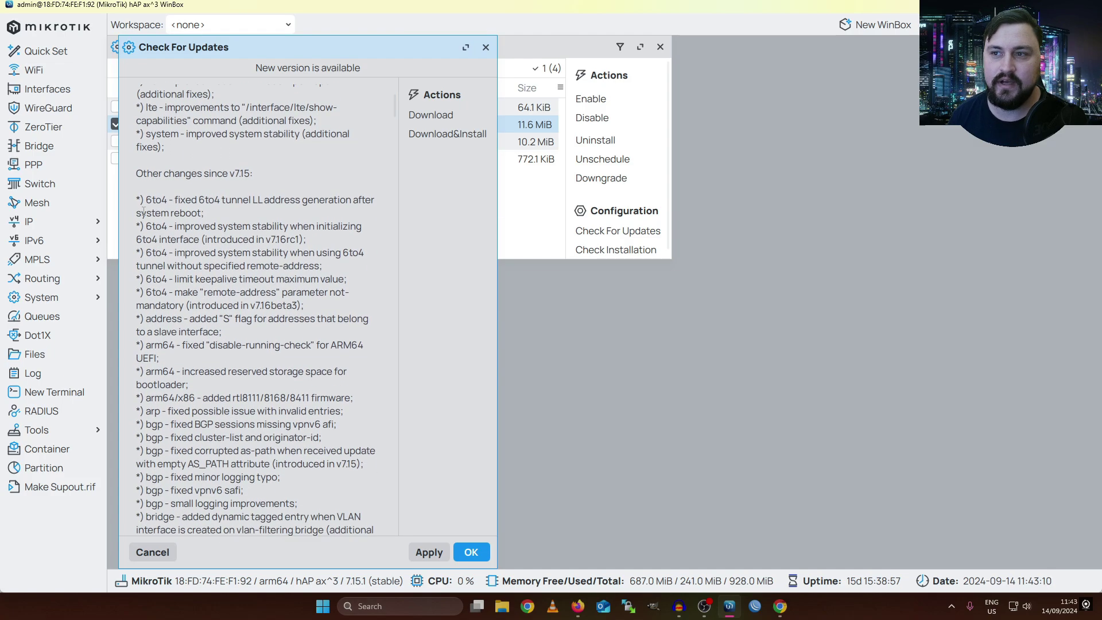
left_click_drag(140, 200, 295, 303)
scroll(295, 302, "down", 3)
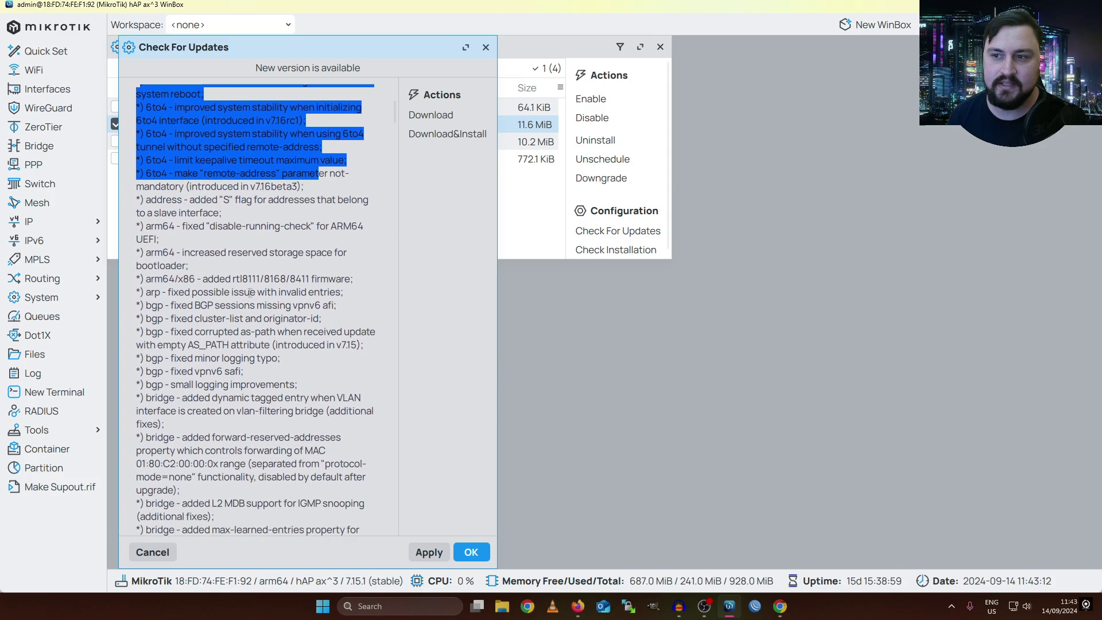
left_click_drag(144, 280, 297, 373)
scroll(257, 264, "down", 3)
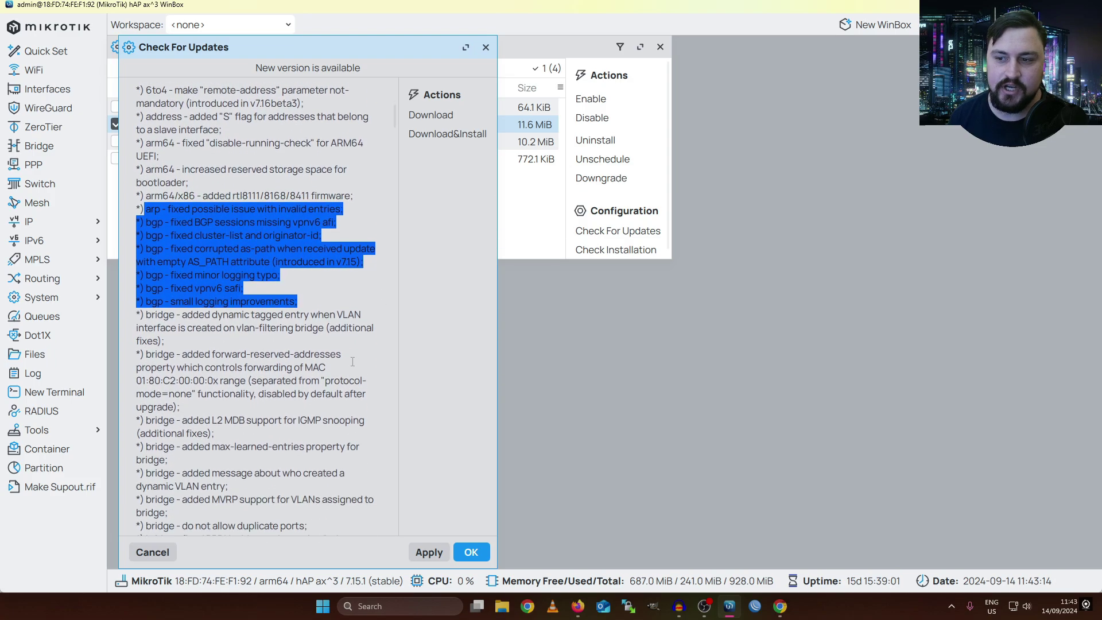
scroll(188, 354, "down", 3)
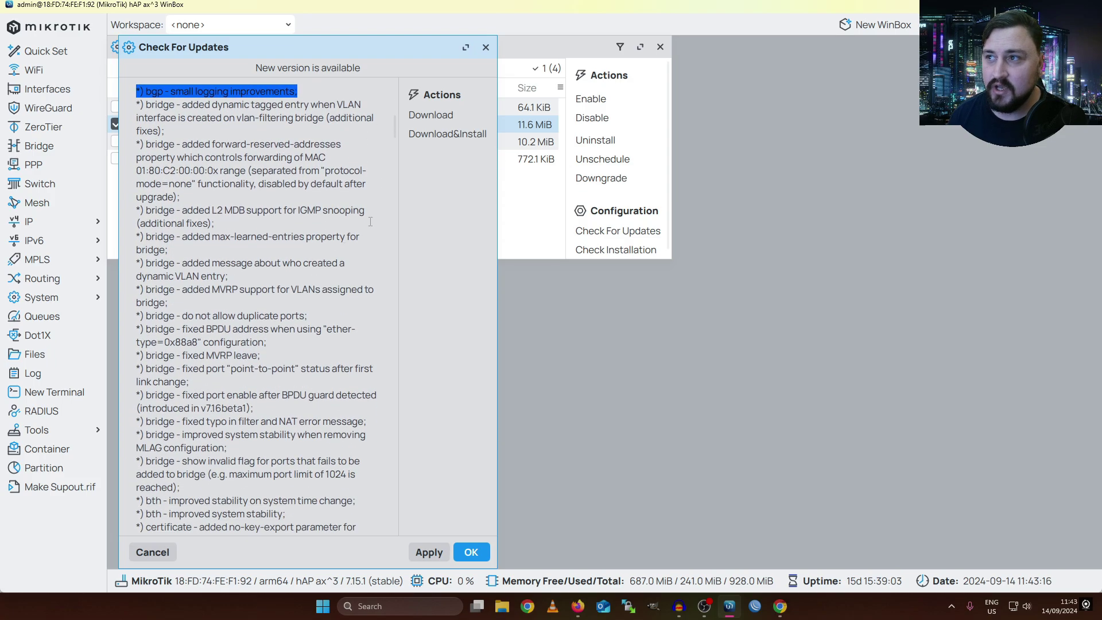
mouse_move(397, 130)
left_mouse_down()
mouse_move(403, 308)
mouse_move(434, 467)
mouse_move(447, 232)
mouse_move(426, 100)
left_mouse_up()
left_click(153, 271)
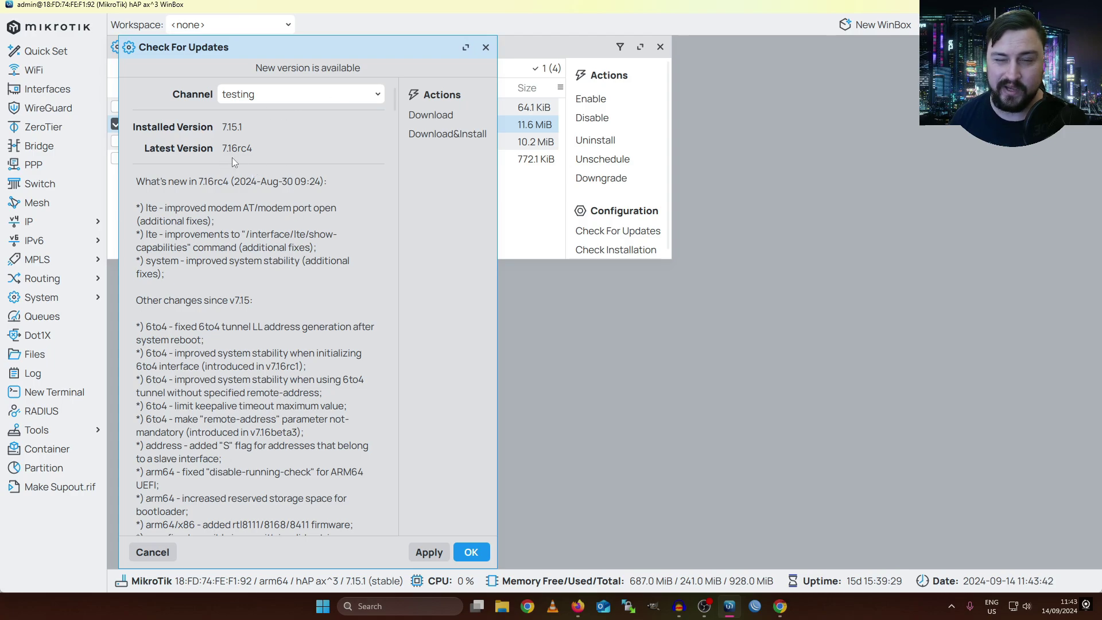
left_click(276, 102)
left_click(264, 151)
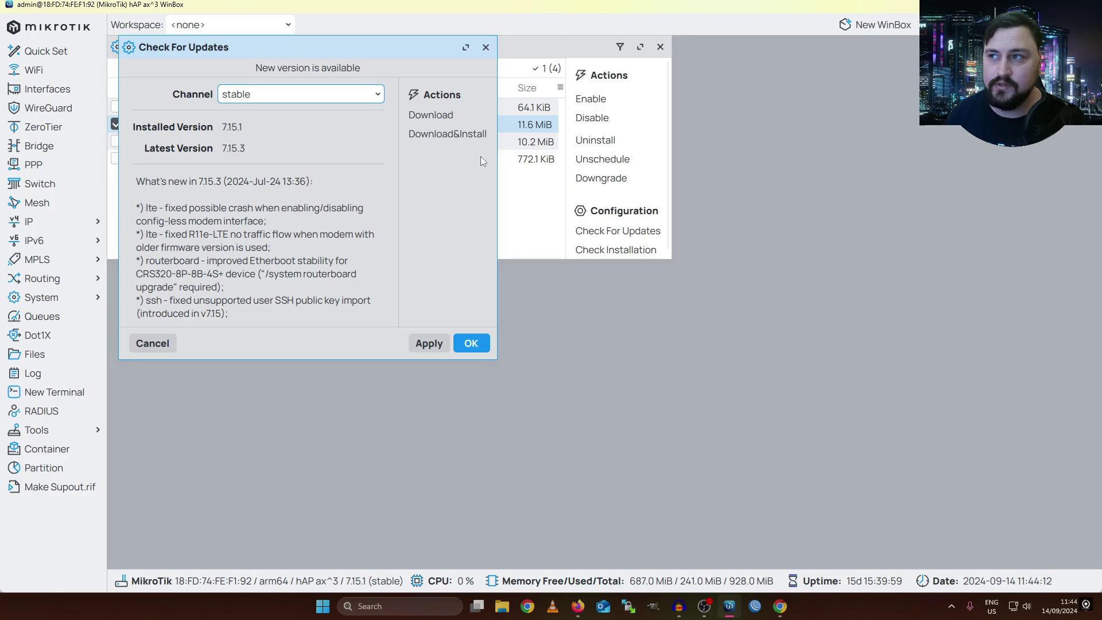
Step: Download and install RouterOS 7.15.3, then return to the reconnected router window
left_click(466, 134)
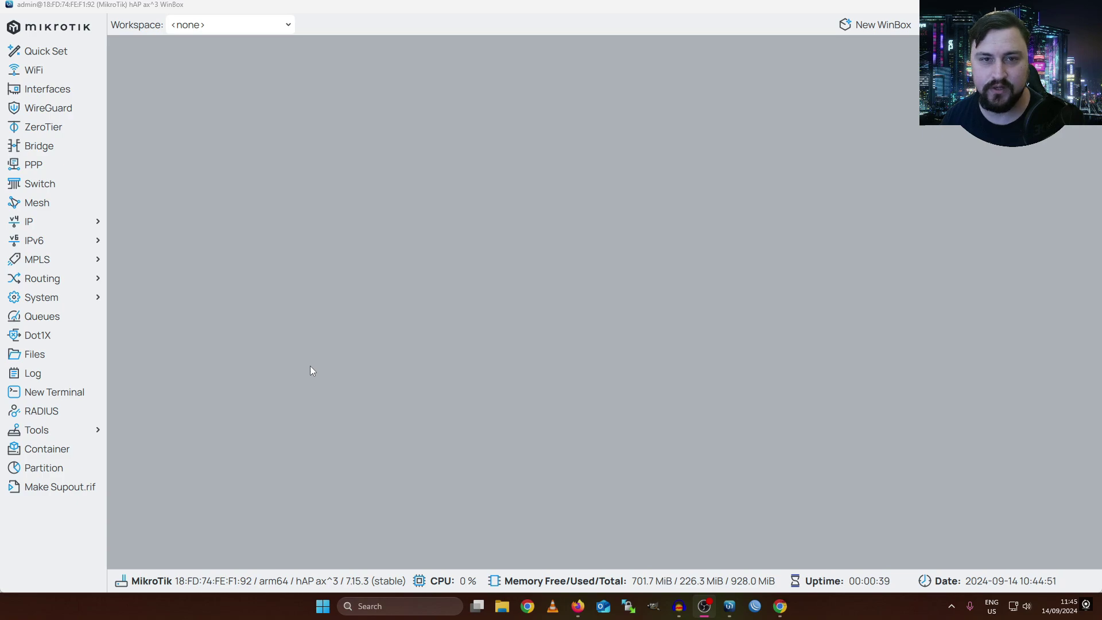
left_click(310, 366)
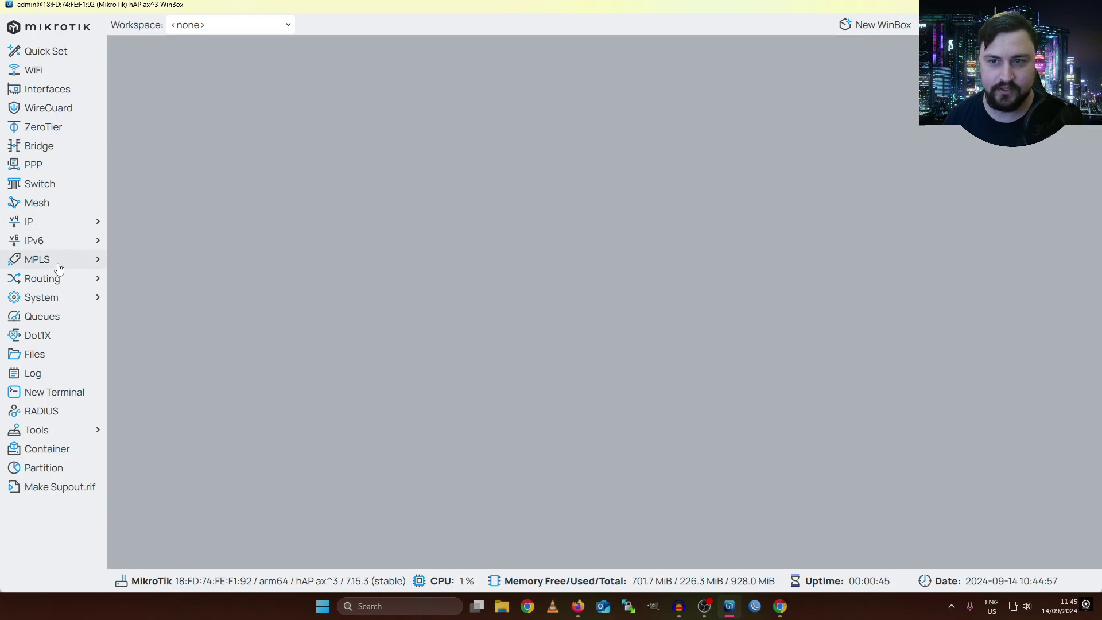
Step: Verify all packages show 7.15.3 and the update check reports the system is up to date
left_click(40, 298)
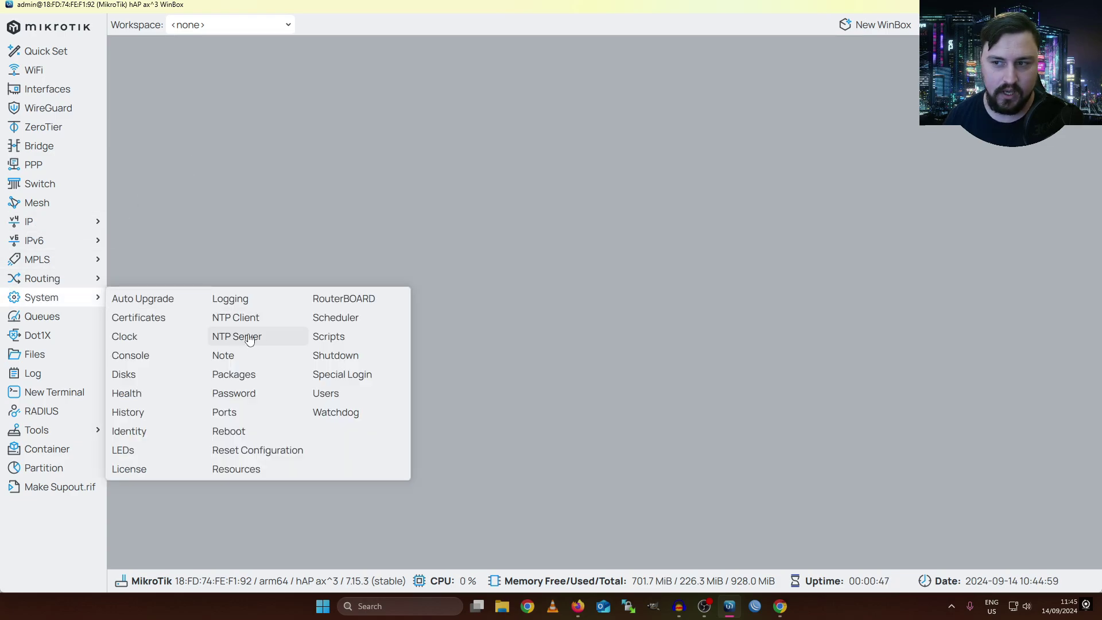
left_click(235, 373)
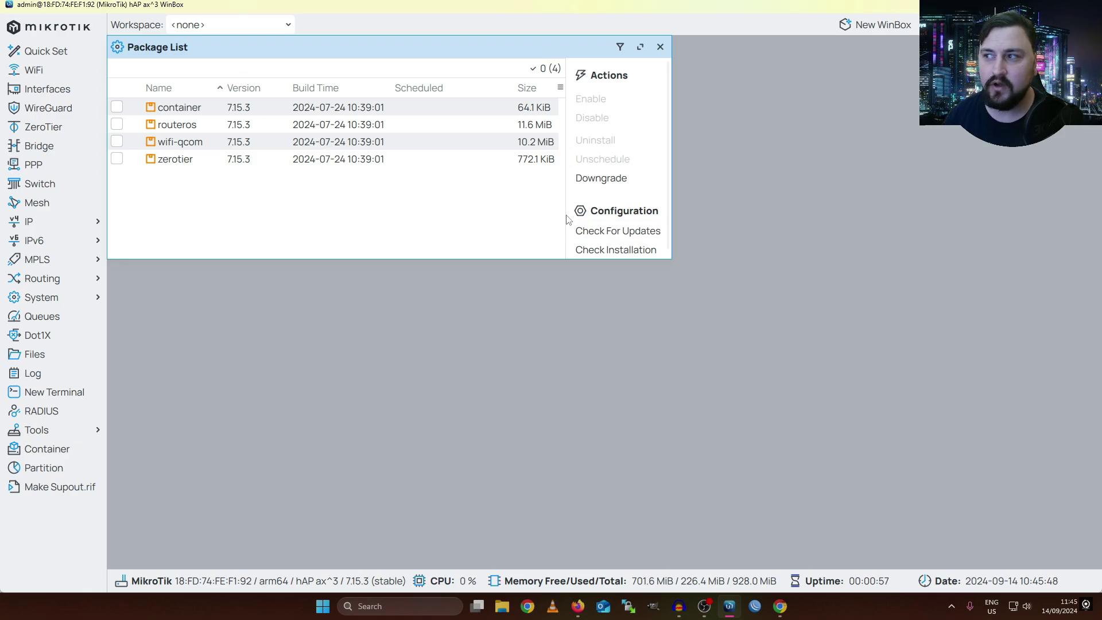
left_click(617, 231)
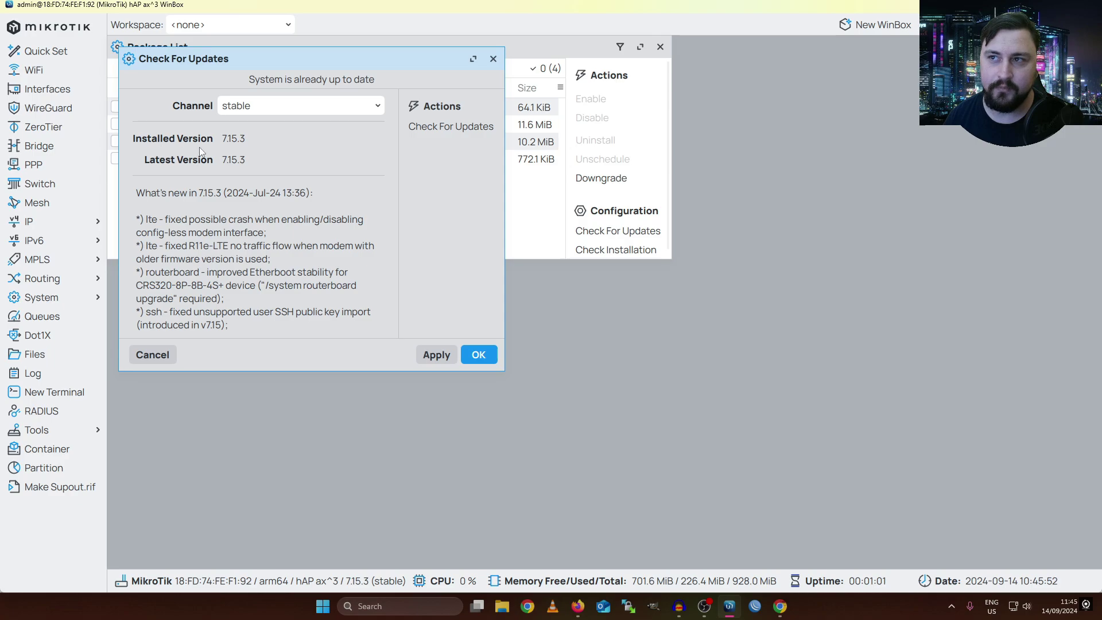
left_click(493, 58)
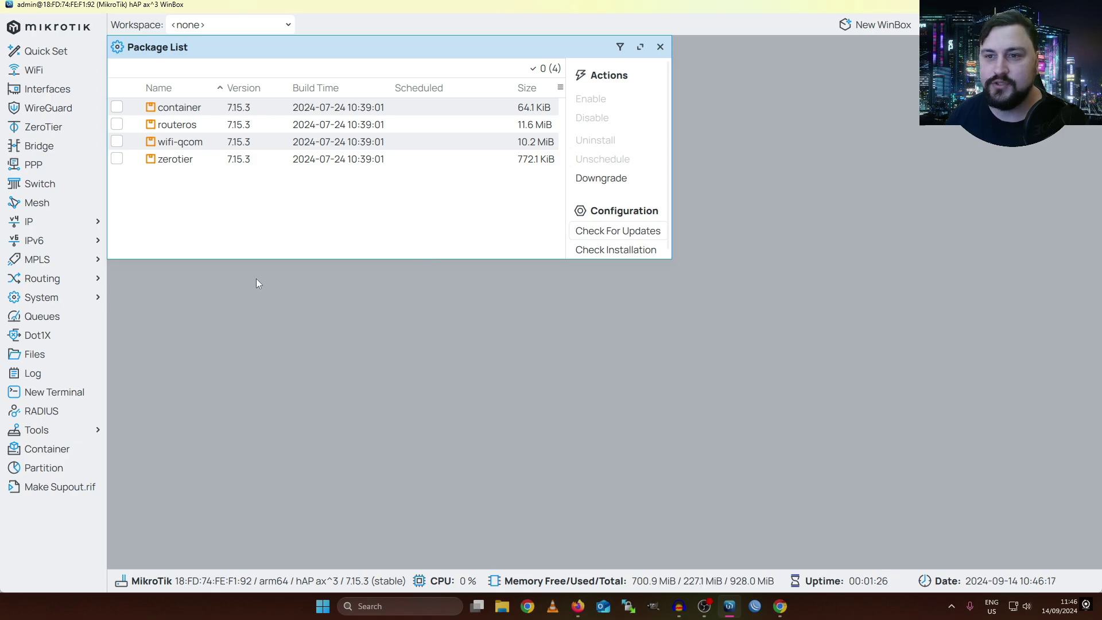
Step: In RouterBOARD, compare factory 7.6, current 7.11beta2 and upgrade 7.15.3 firmware, then request Upgrade
left_click(90, 299)
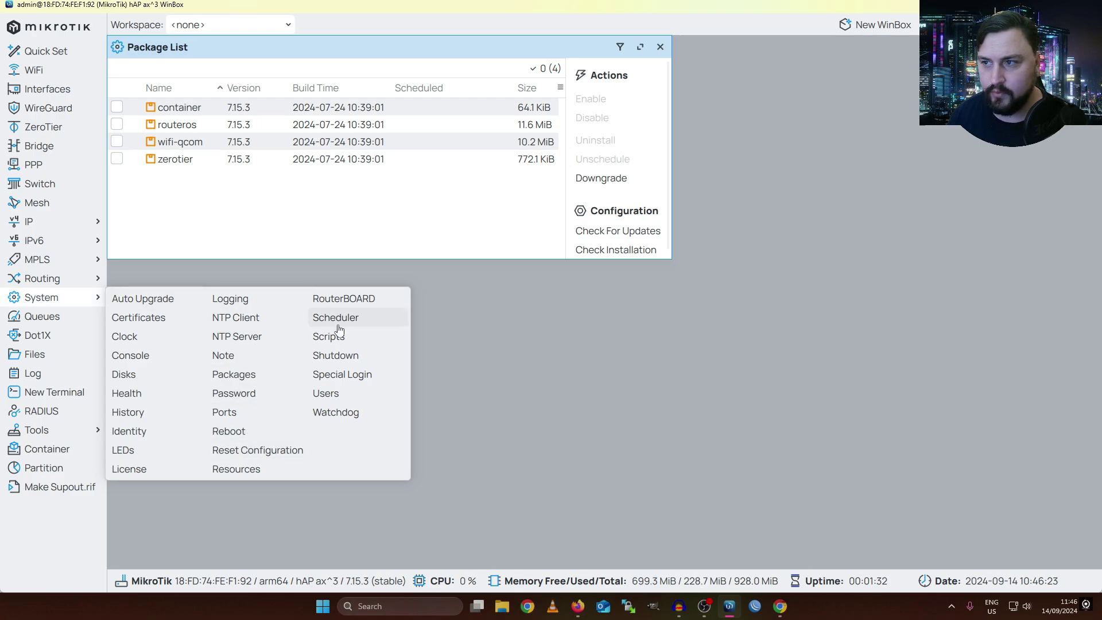
left_click(338, 300)
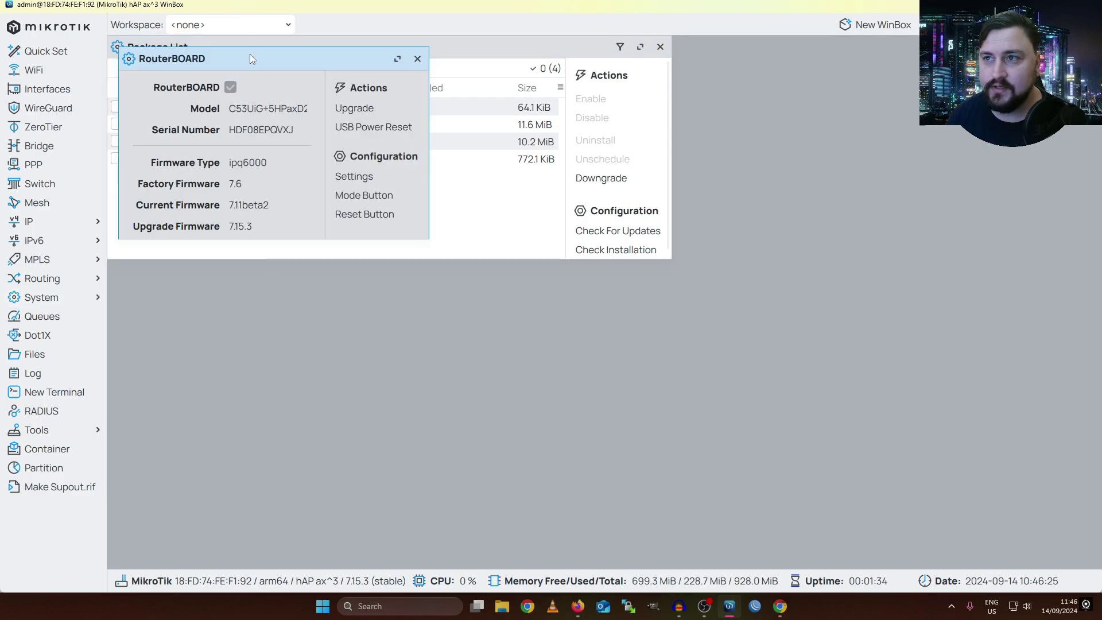
left_click_drag(250, 54, 305, 291)
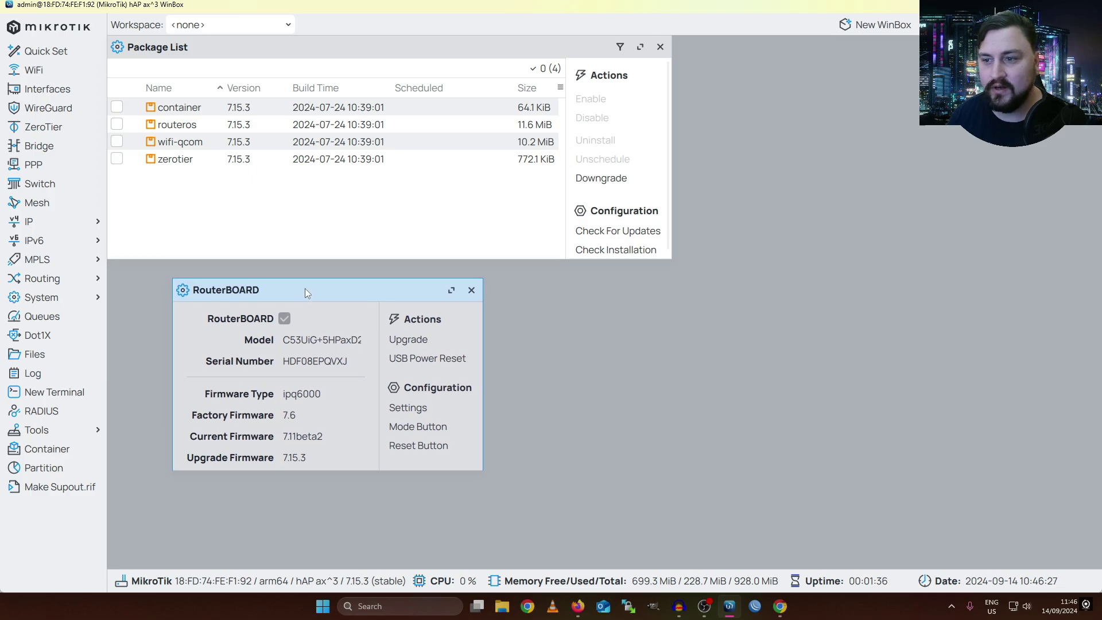
double_click(298, 406)
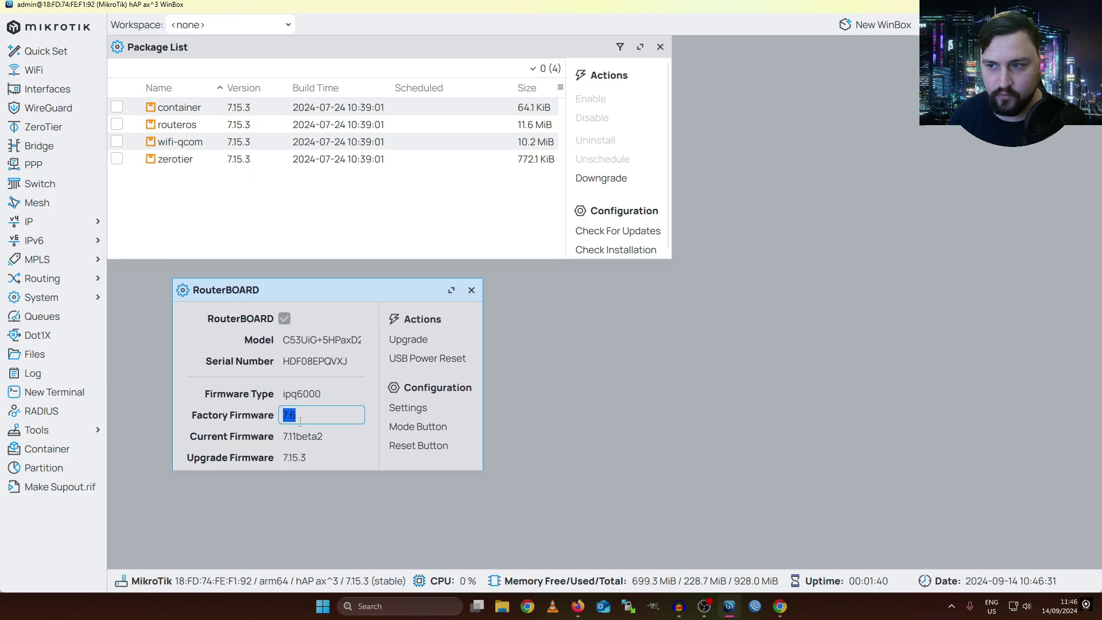
double_click(284, 436)
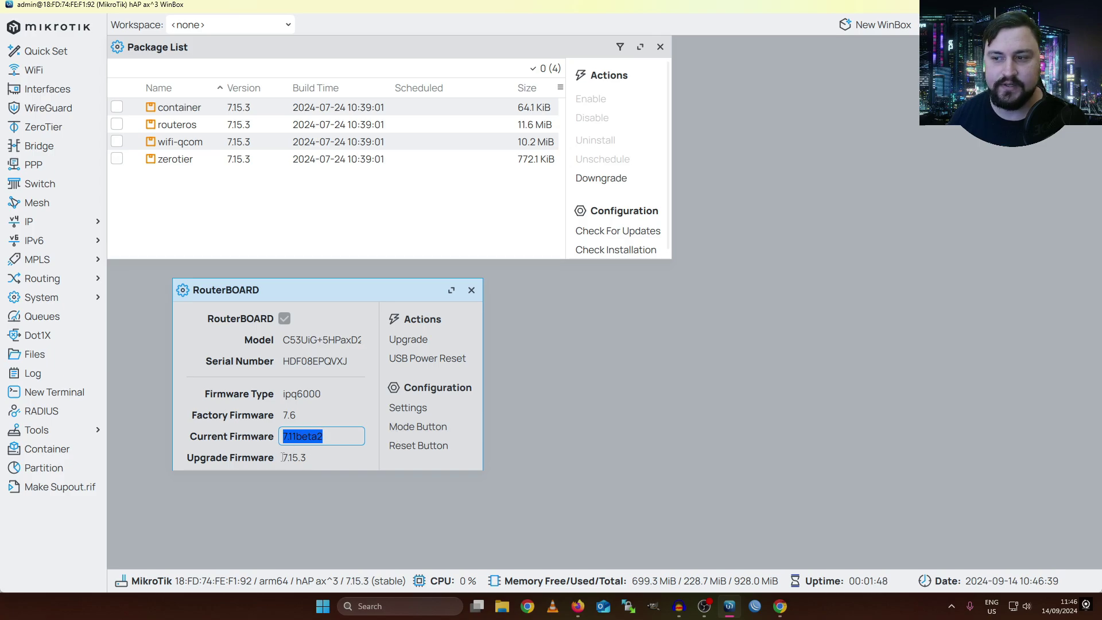
left_click(313, 456)
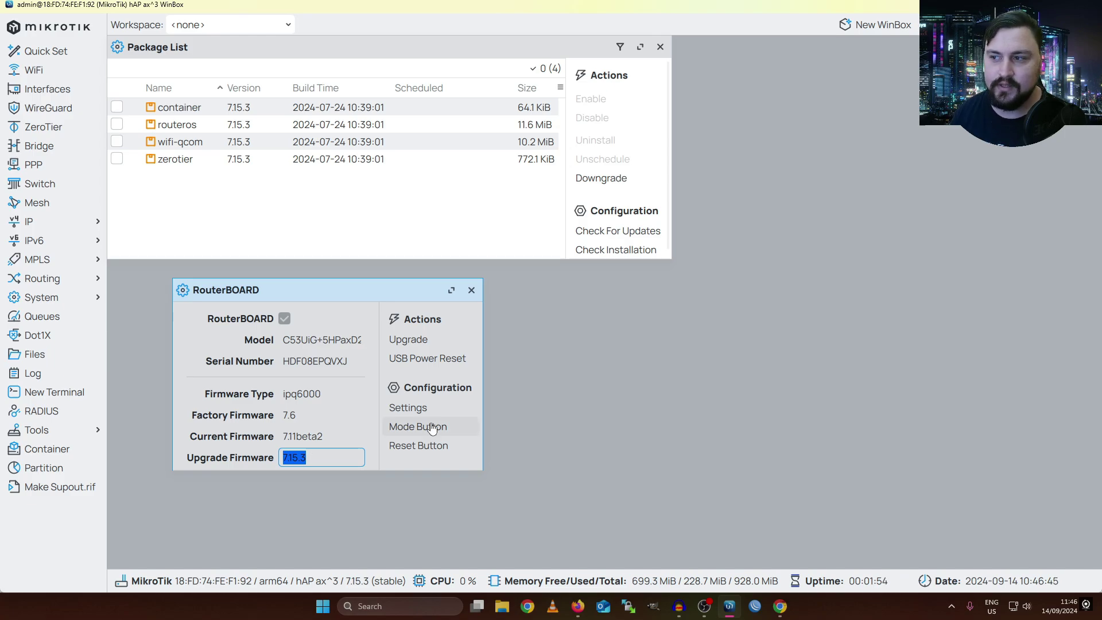
left_click(408, 339)
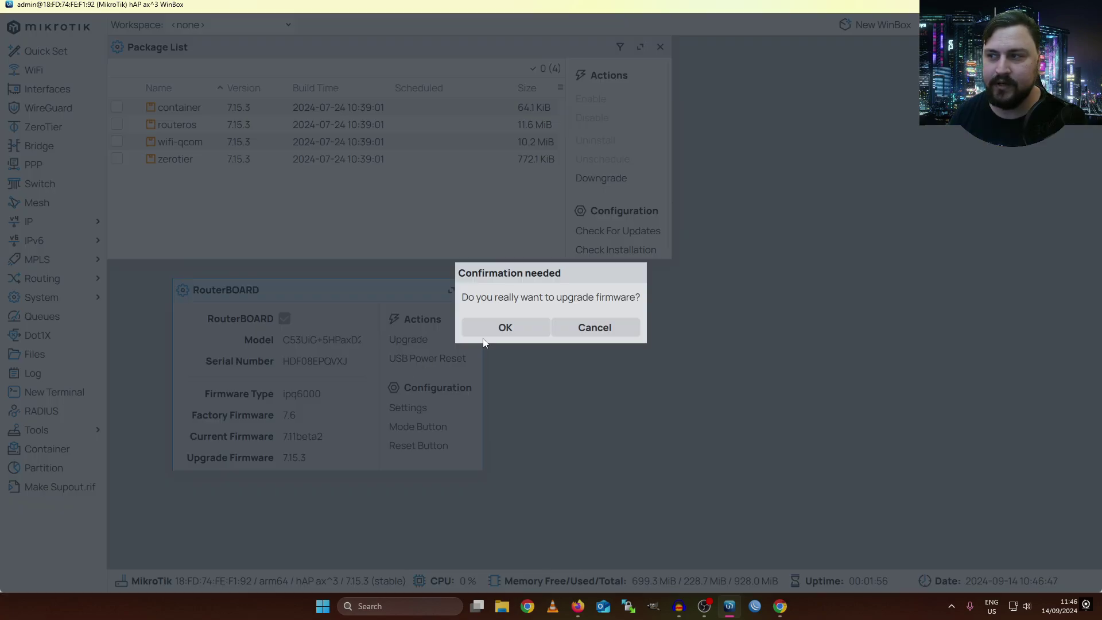
Step: Confirm the firmware upgrade to 7.15.3 and approve a System Reboot of the router
left_click(491, 327)
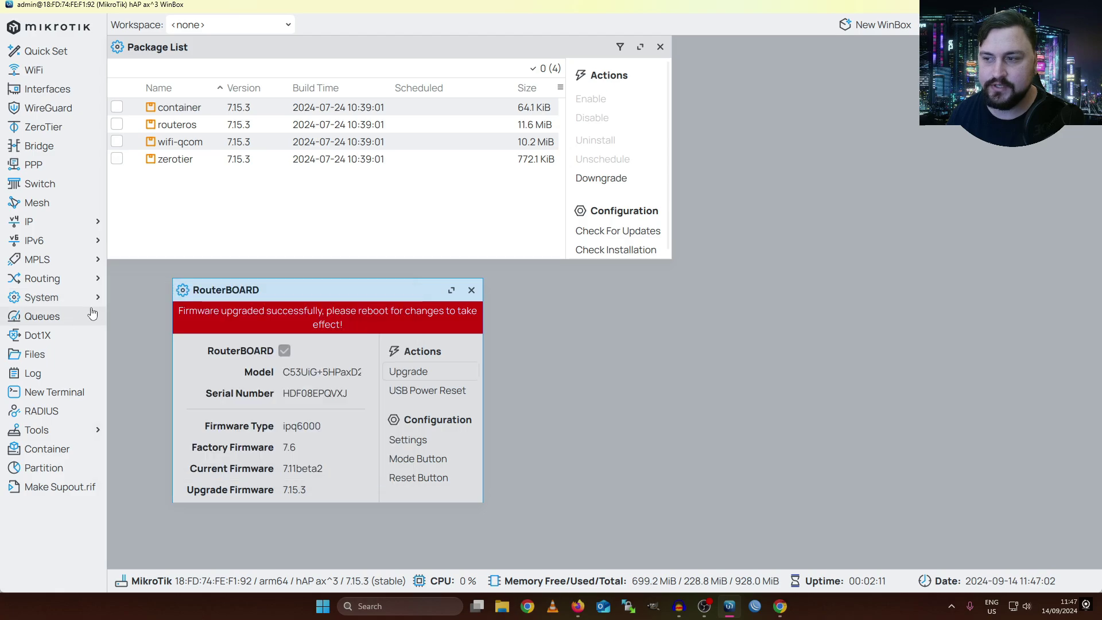
mouse_move(92, 297)
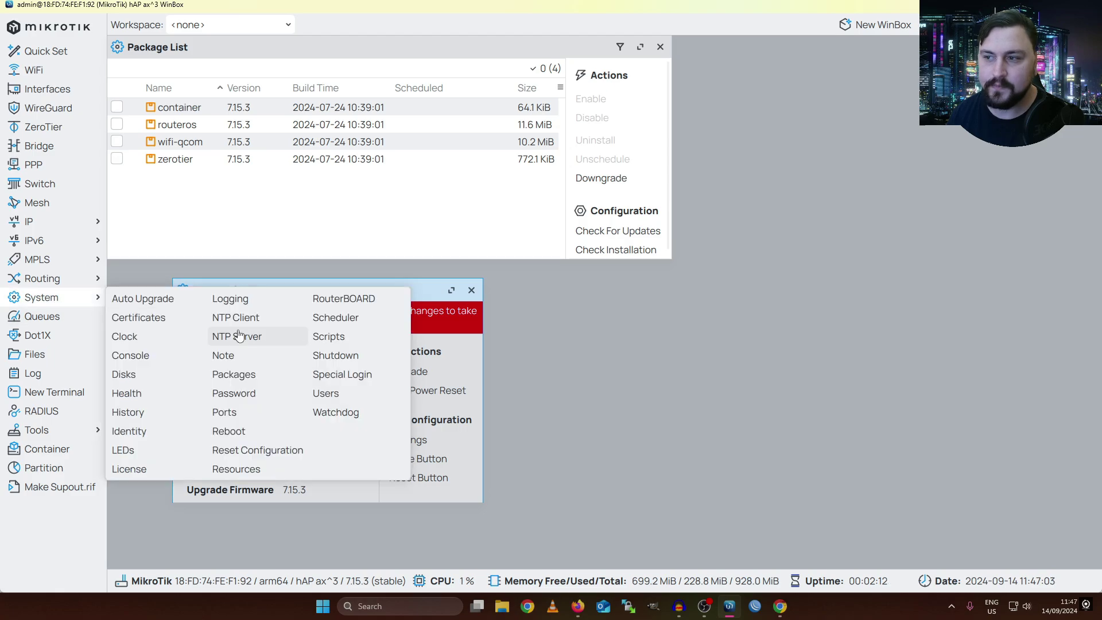
left_click(234, 433)
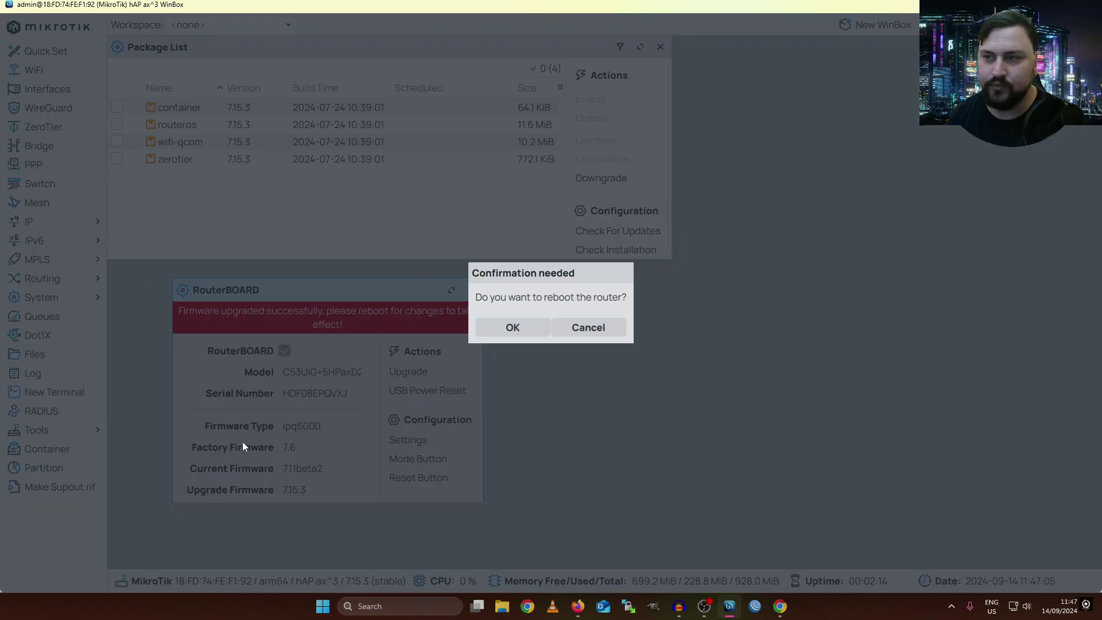
left_click(508, 333)
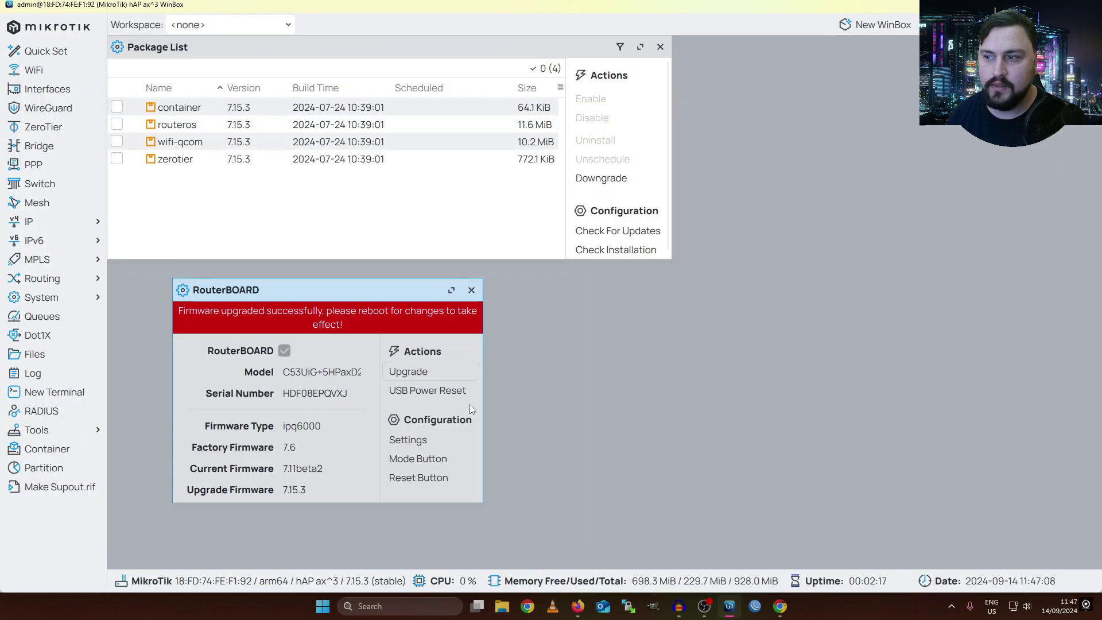
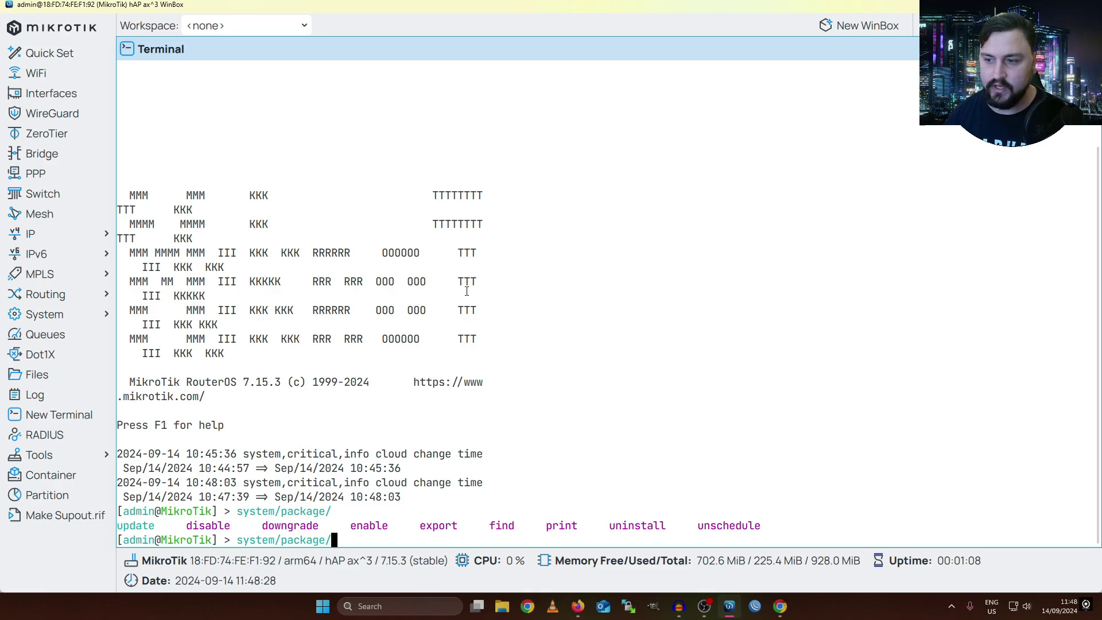
Step: Run update/check-for-updates on the current stable channel
type("update/")
key("Tab")
key("Tab")
type("check-for-updates")
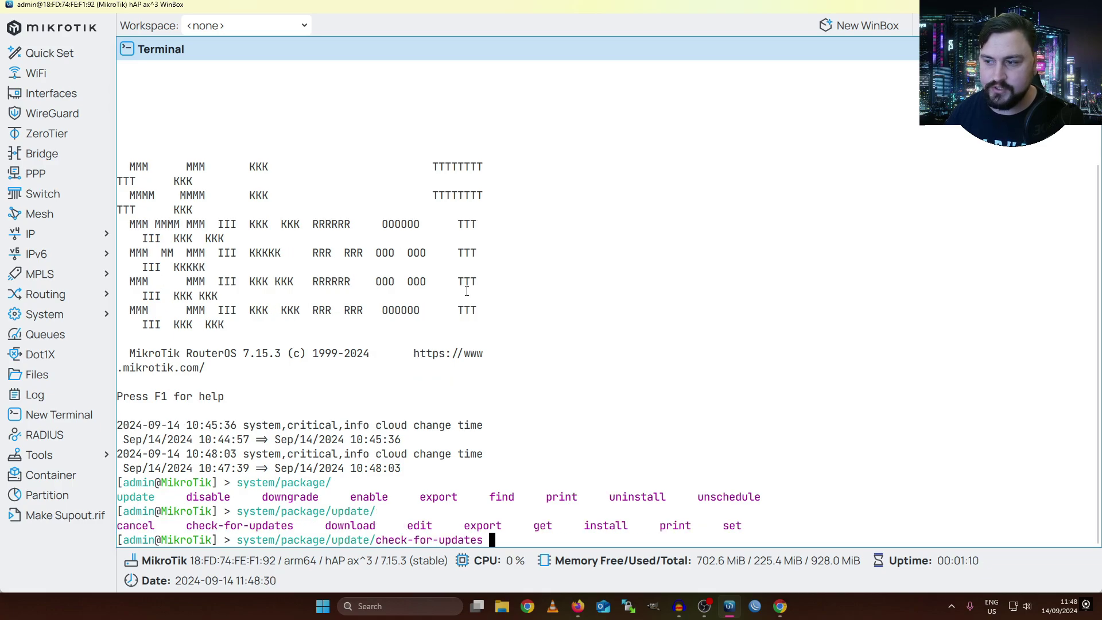
key("Return")
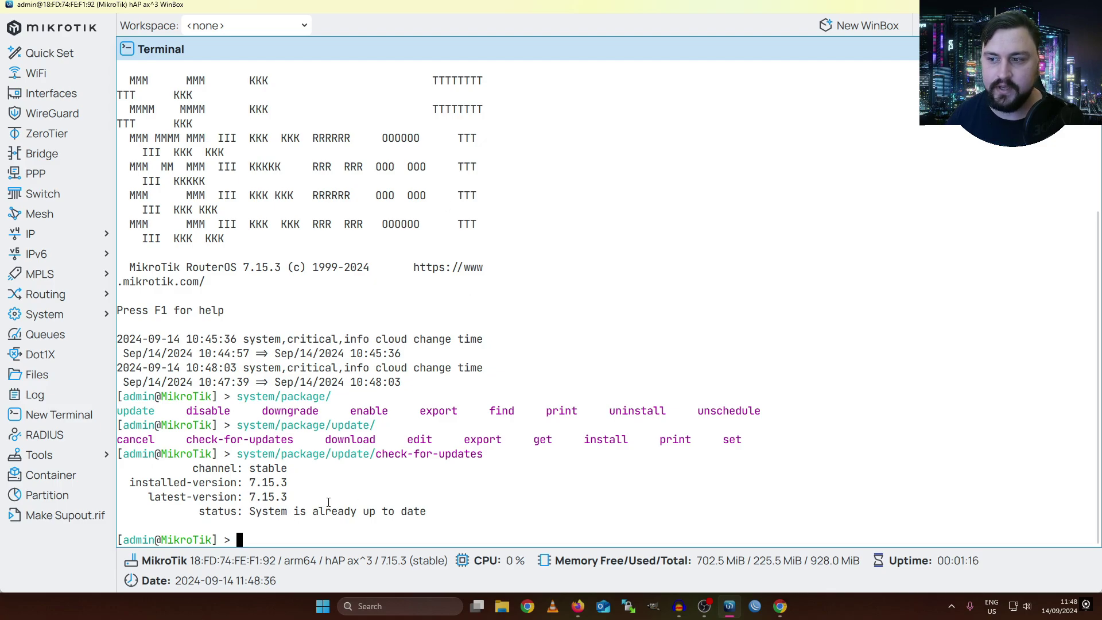
Step: Set the update channel to testing
key("Up")
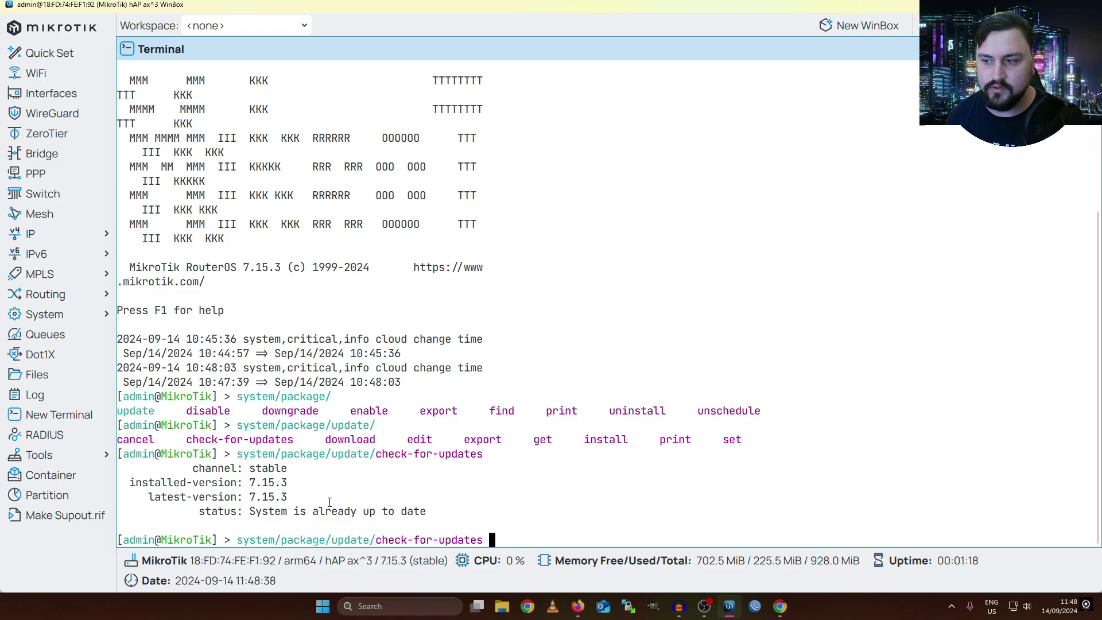
key("Tab")
key("Tab")
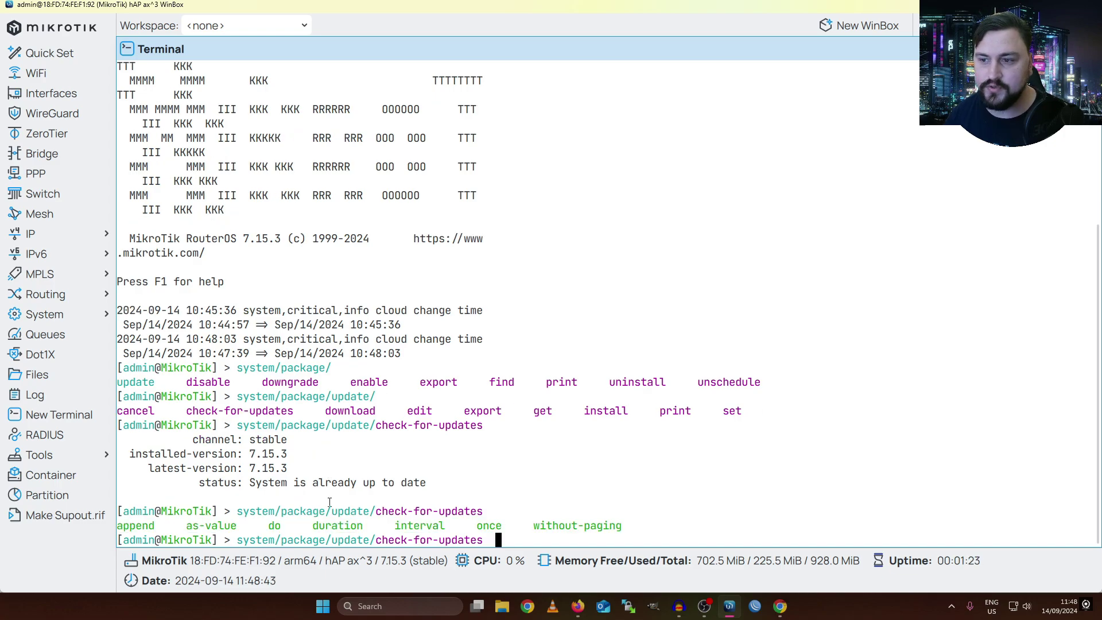
key("BackSpace")
key("BackSpace")
key("BackSpace")
key("BackSpace")
key("BackSpace")
key("BackSpace")
key("BackSpace")
key("BackSpace")
key("BackSpace")
key("BackSpace")
key("BackSpace")
key("BackSpace")
key("BackSpace")
key("BackSpace")
key("BackSpace")
key("BackSpace")
key("BackSpace")
key("BackSpace")
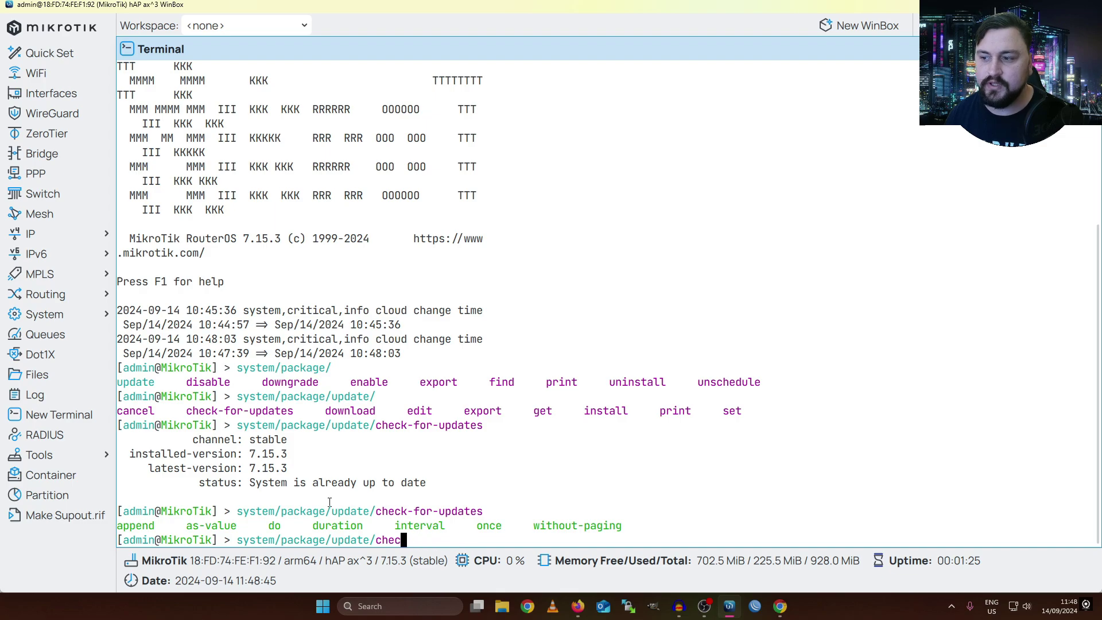
type("ch")
key("Tab")
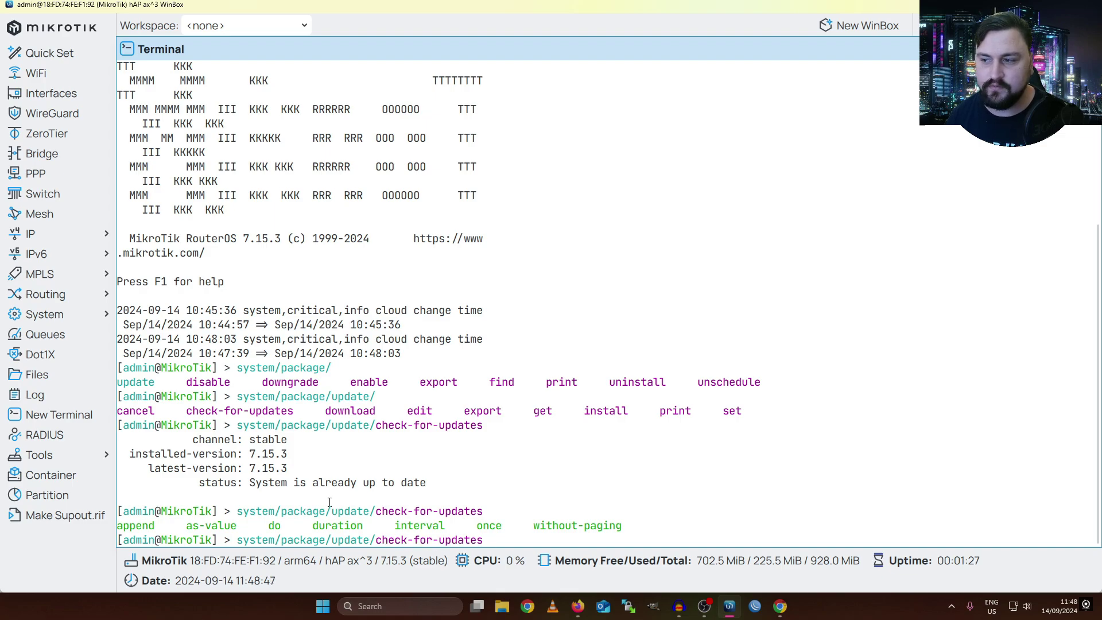
key("BackSpace")
key("BackSpace")
key("BackSpace")
key("BackSpace")
key("BackSpace")
key("BackSpace")
key("BackSpace")
key("BackSpace")
key("BackSpace")
key("BackSpace")
key("BackSpace")
key("BackSpace")
key("BackSpace")
key("BackSpace")
key("BackSpace")
key("BackSpace")
key("BackSpace")
type("set channel=")
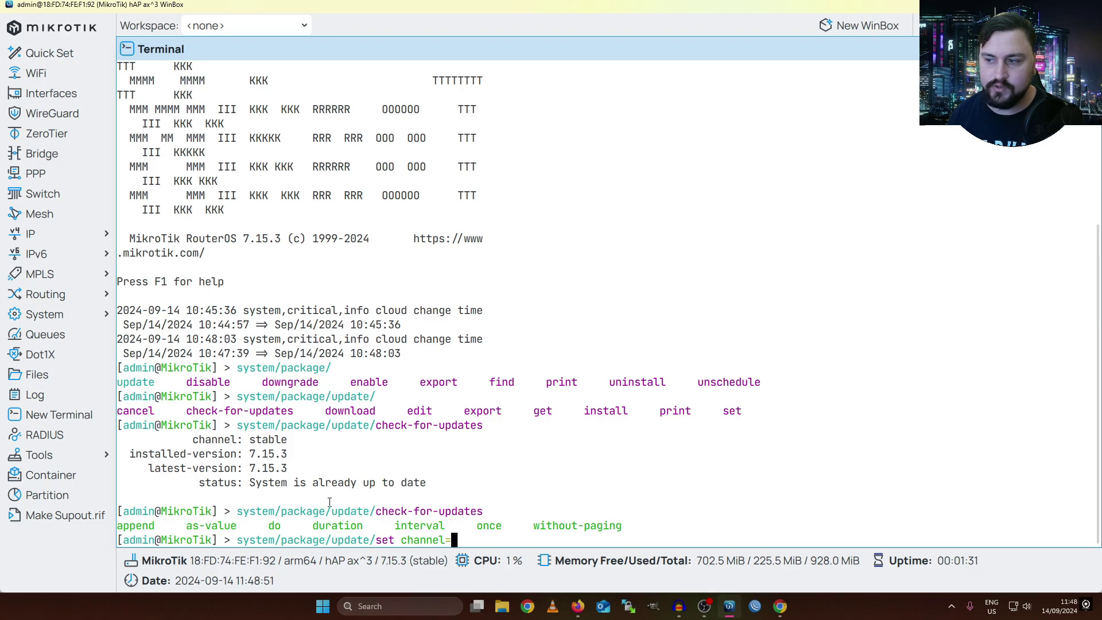
key("Tab")
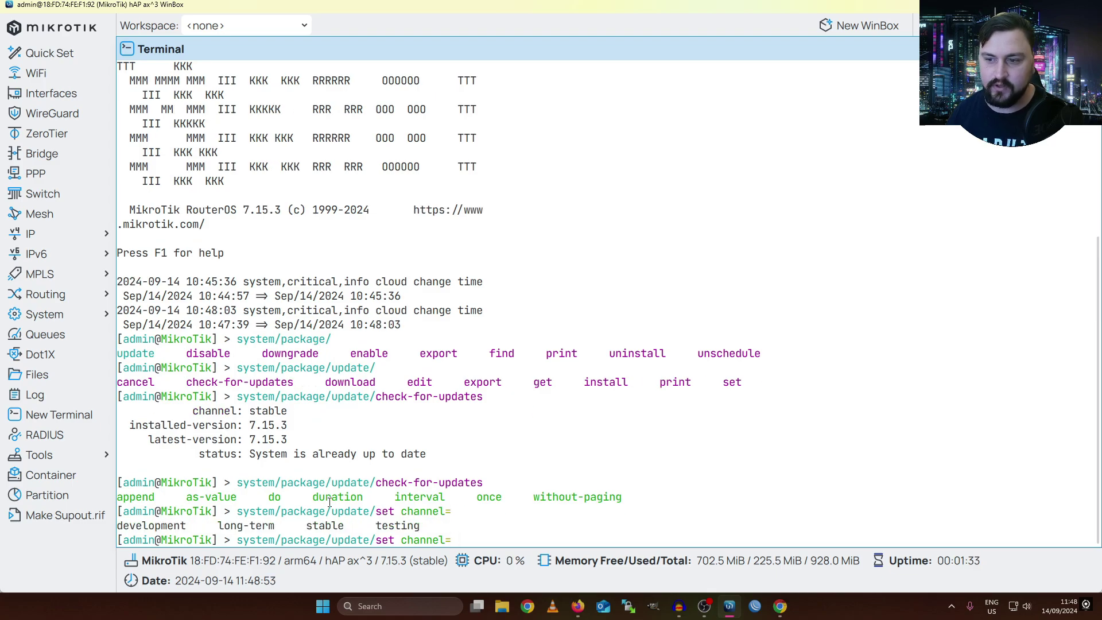
type("testing")
key("Return")
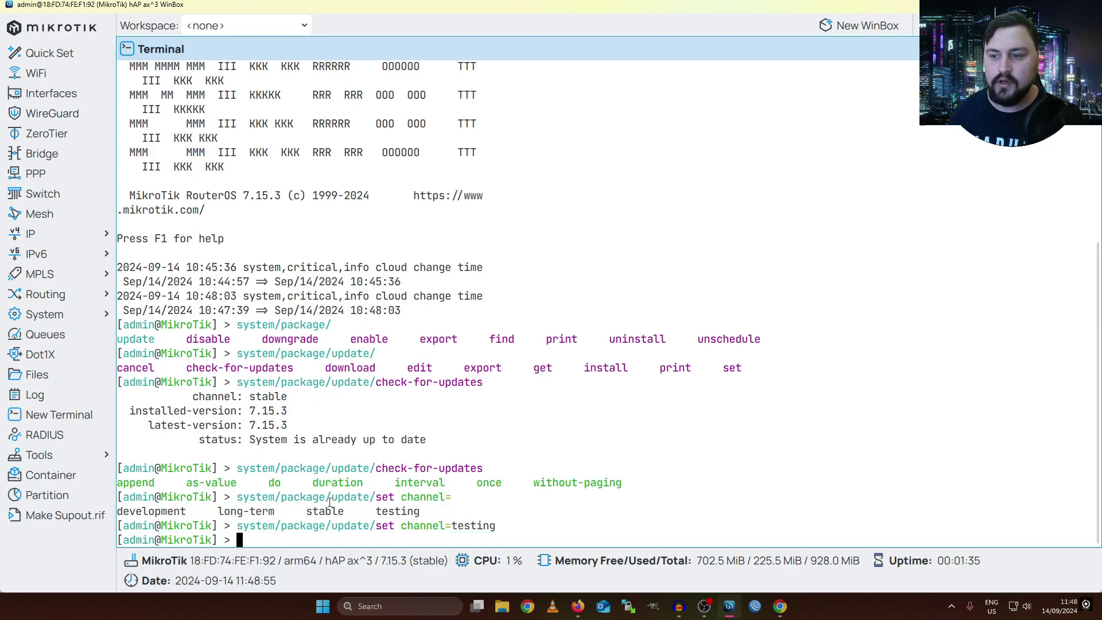
Step: Check for updates again and confirm 7.16rc4 is offered as the new version
key("Up")
key("Up")
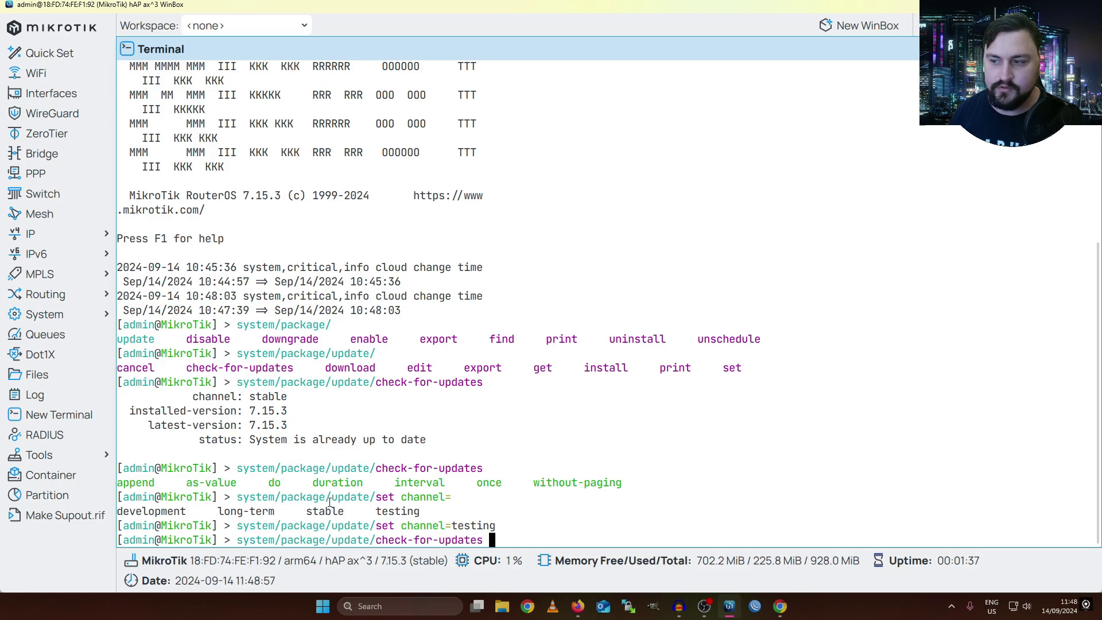
key("Return")
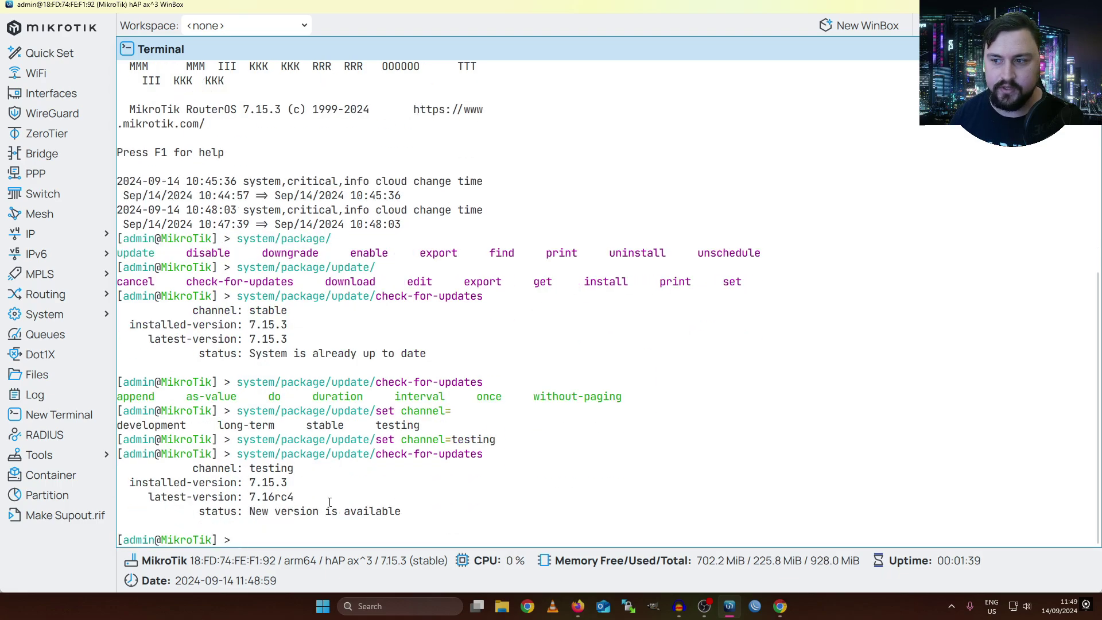
left_click_drag(260, 512, 395, 512)
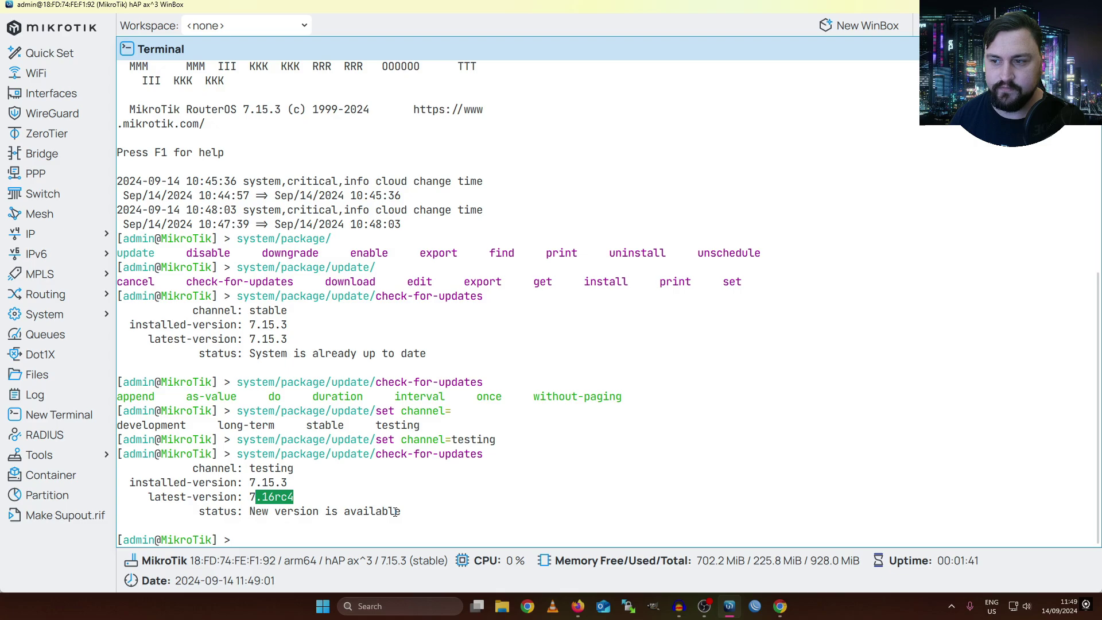
Step: Look over the update subcommands like download and install, then clear back to the system path
key("Up")
key("BackSpace")
key("BackSpace")
key("BackSpace")
key("BackSpace")
key("BackSpace")
key("BackSpace")
key("BackSpace")
key("BackSpace")
key("BackSpace")
key("BackSpace")
key("BackSpace")
key("BackSpace")
key("BackSpace")
key("BackSpace")
key("BackSpace")
key("BackSpace")
key("BackSpace")
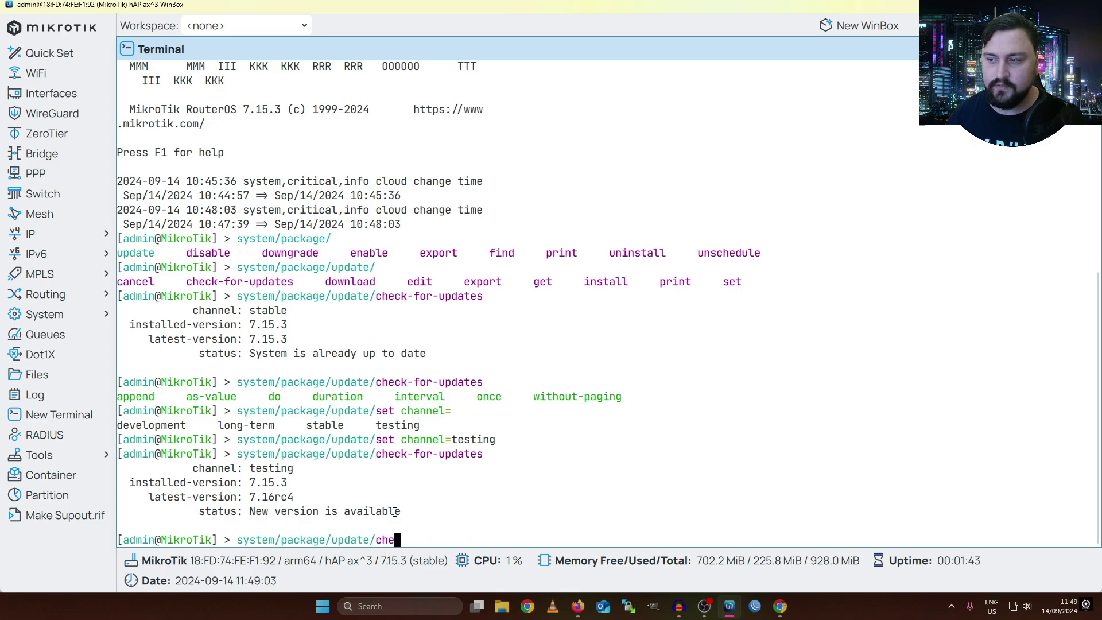
key("Tab")
key("Tab")
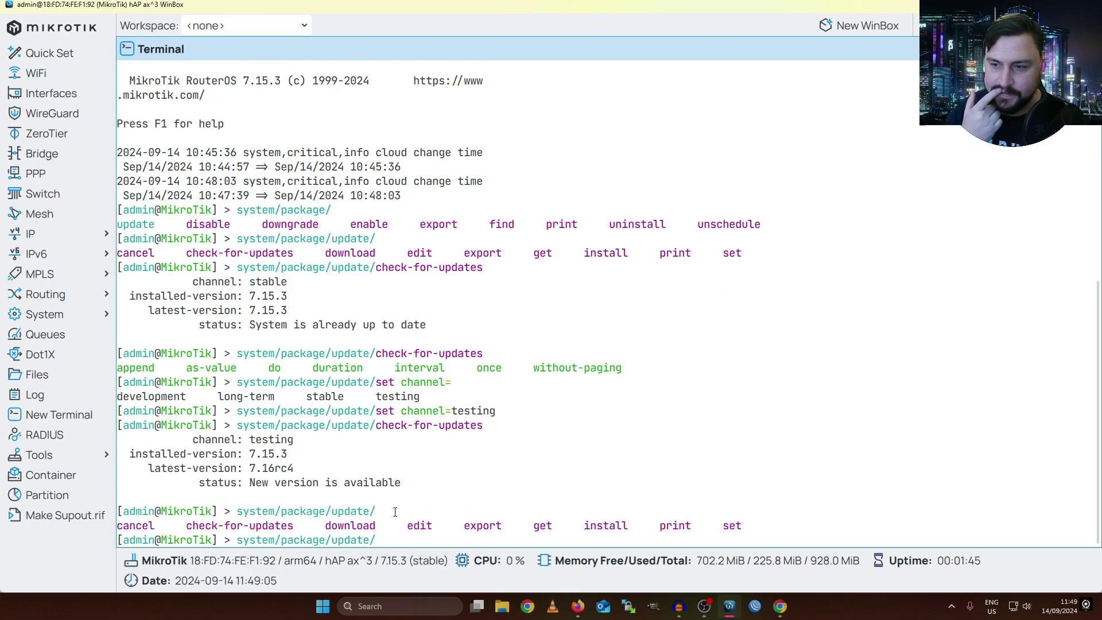
type("download")
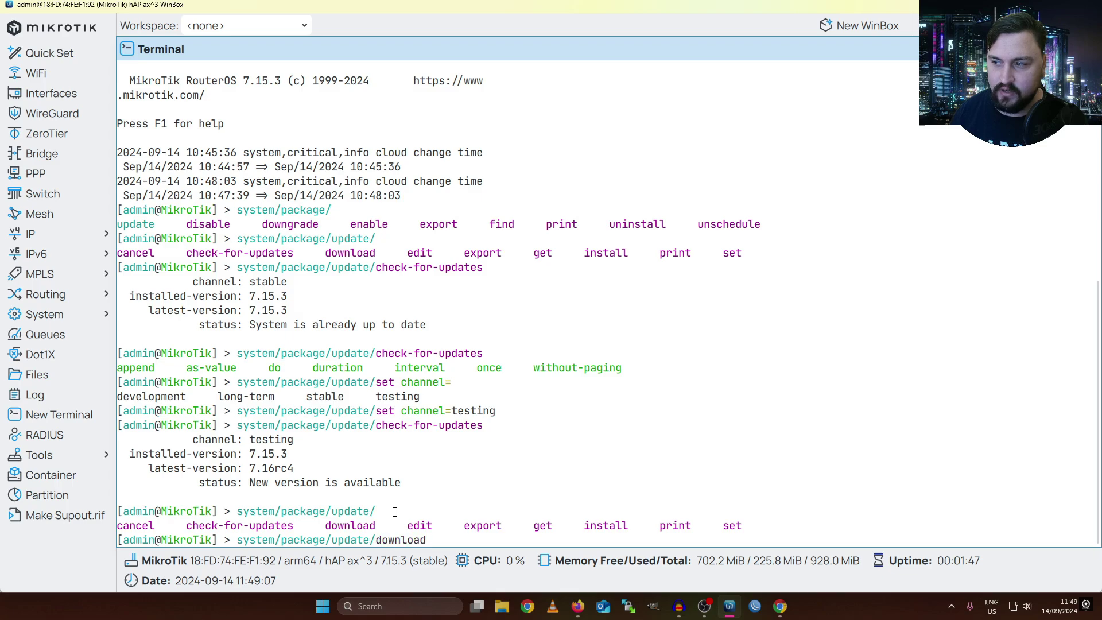
key("BackSpace")
key("BackSpace")
key("BackSpace")
key("BackSpace")
key("BackSpace")
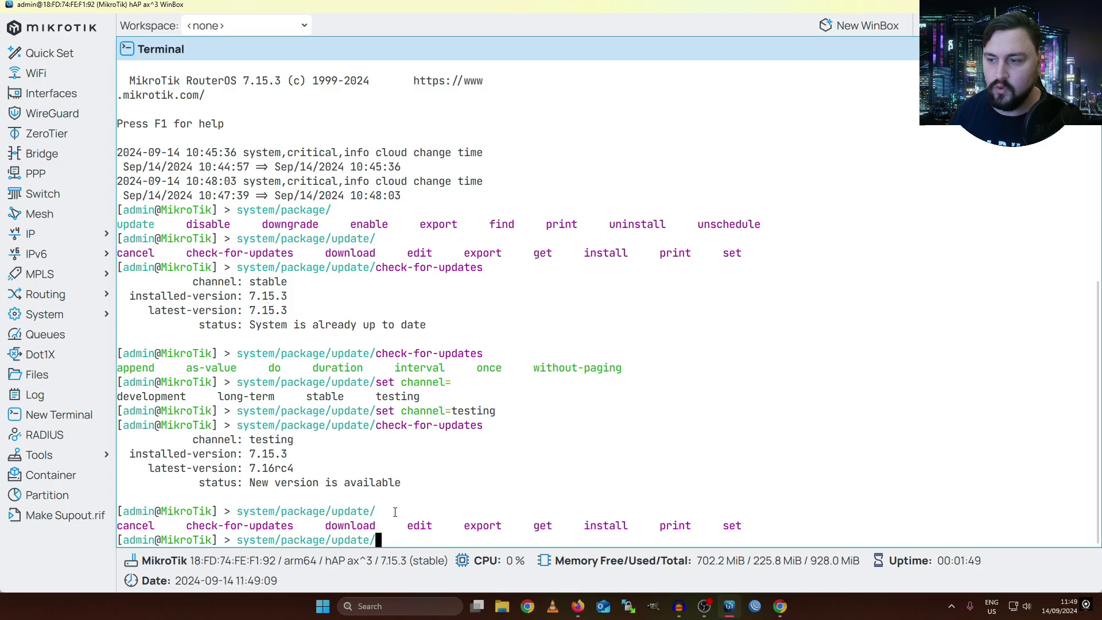
type("install")
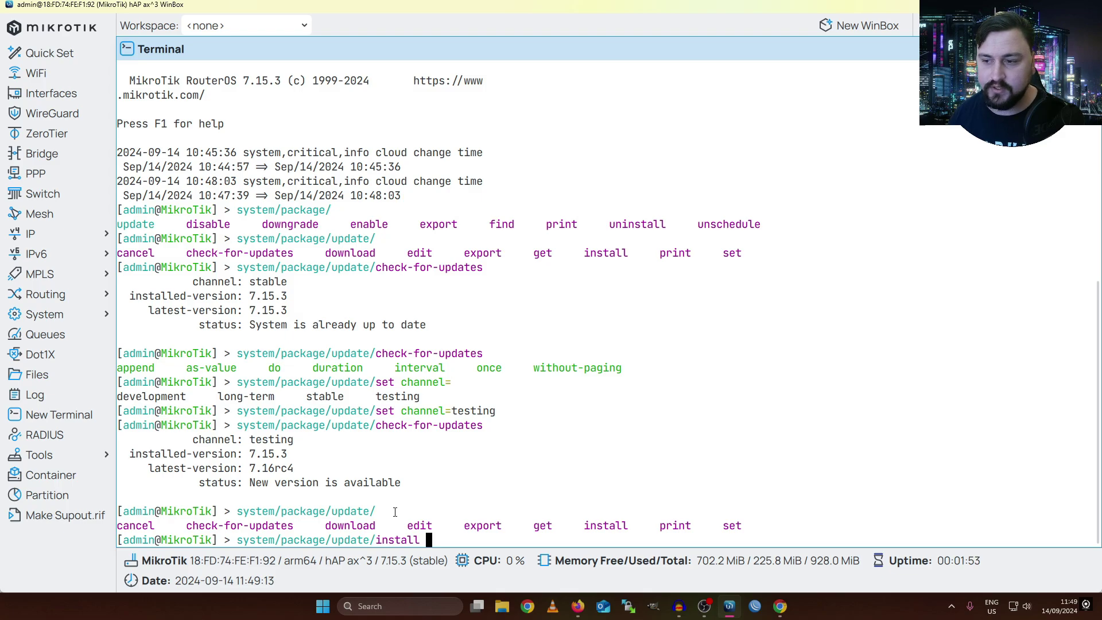
key("BackSpace")
key("BackSpace")
key("BackSpace")
key("BackSpace")
key("BackSpace")
key("BackSpace")
key("BackSpace")
key("BackSpace")
key("BackSpace")
key("BackSpace")
key("BackSpace")
key("BackSpace")
key("BackSpace")
key("BackSpace")
key("BackSpace")
key("BackSpace")
key("BackSpace")
key("BackSpace")
key("BackSpace")
key("BackSpace")
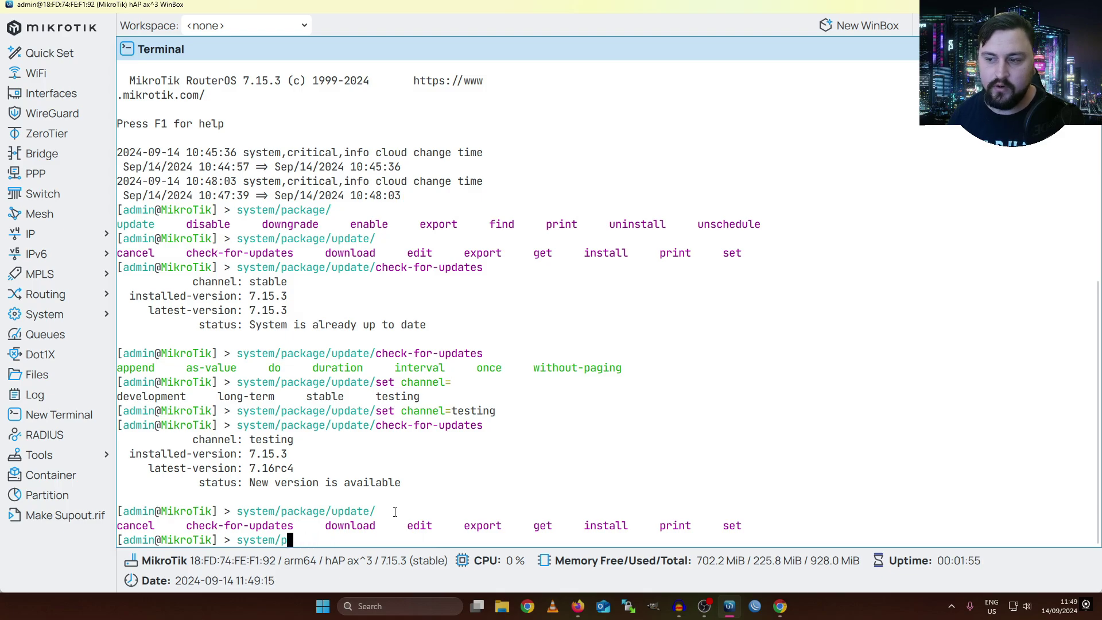
key("BackSpace")
Step: Print the routerboard details, noting factory, current and upgrade firmware versions
type("routerboard/")
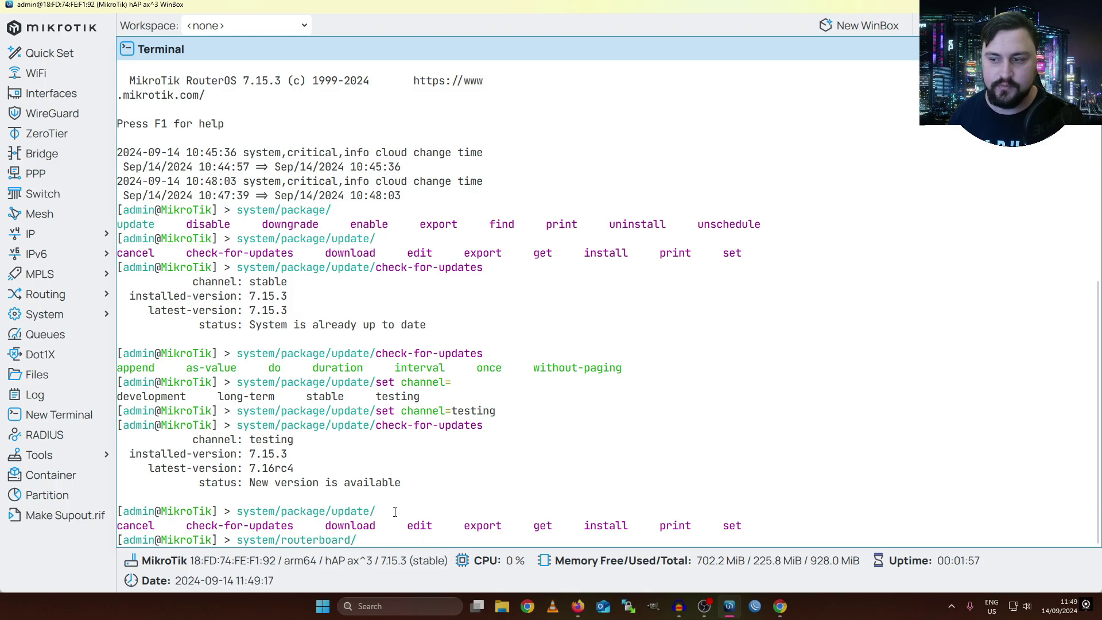
type("print")
key("Return")
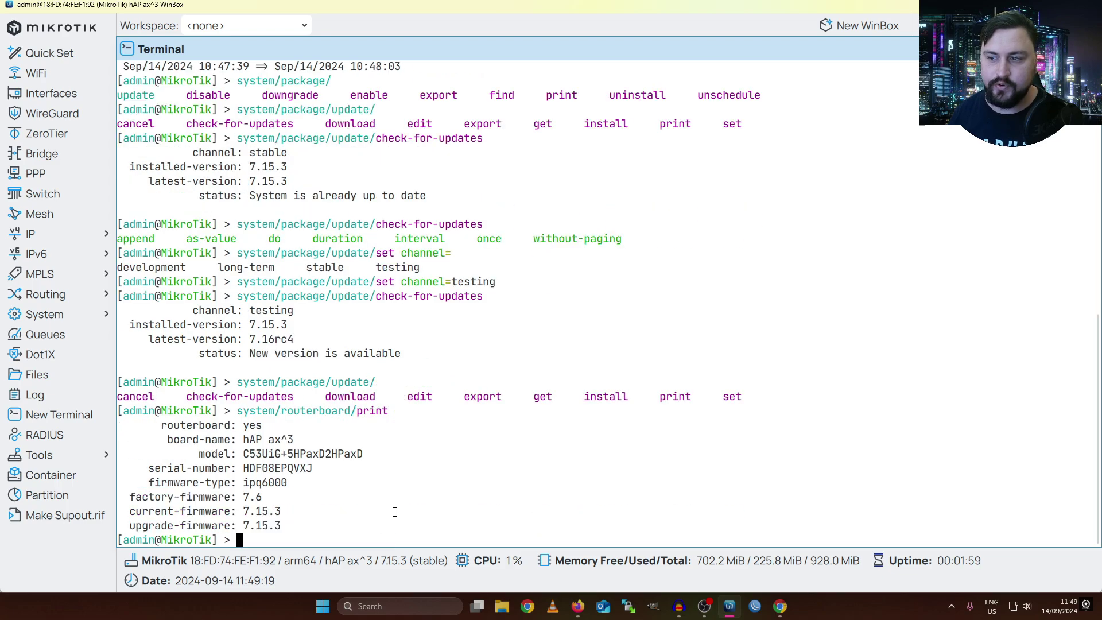
left_click_drag(232, 493, 278, 527)
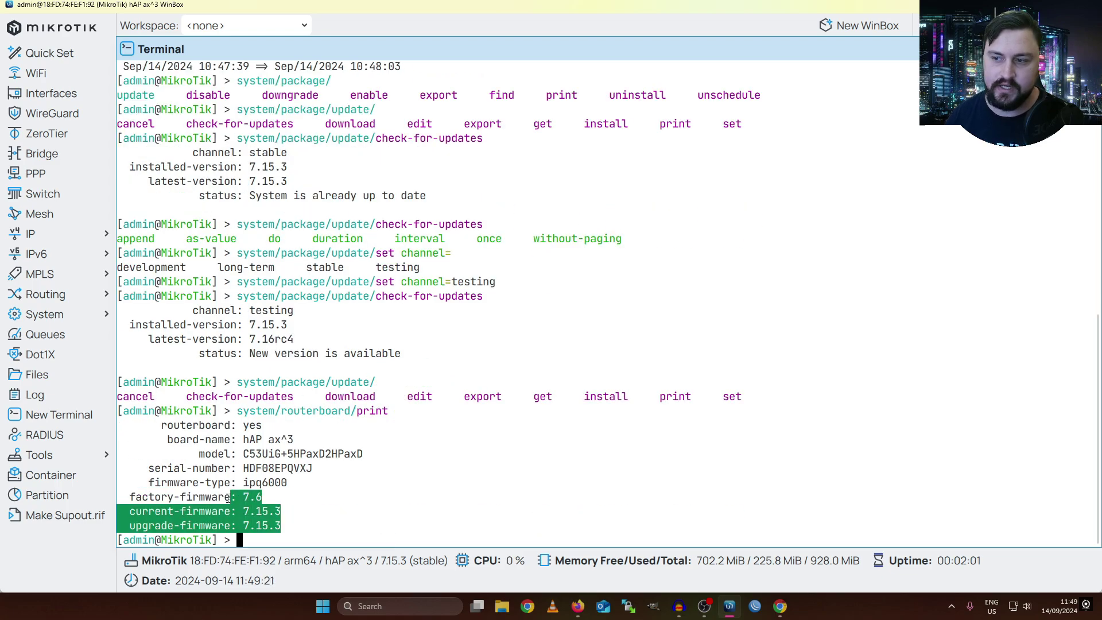
left_click(278, 499)
Step: Enter the system/routerboard/upgrade command
key("Up")
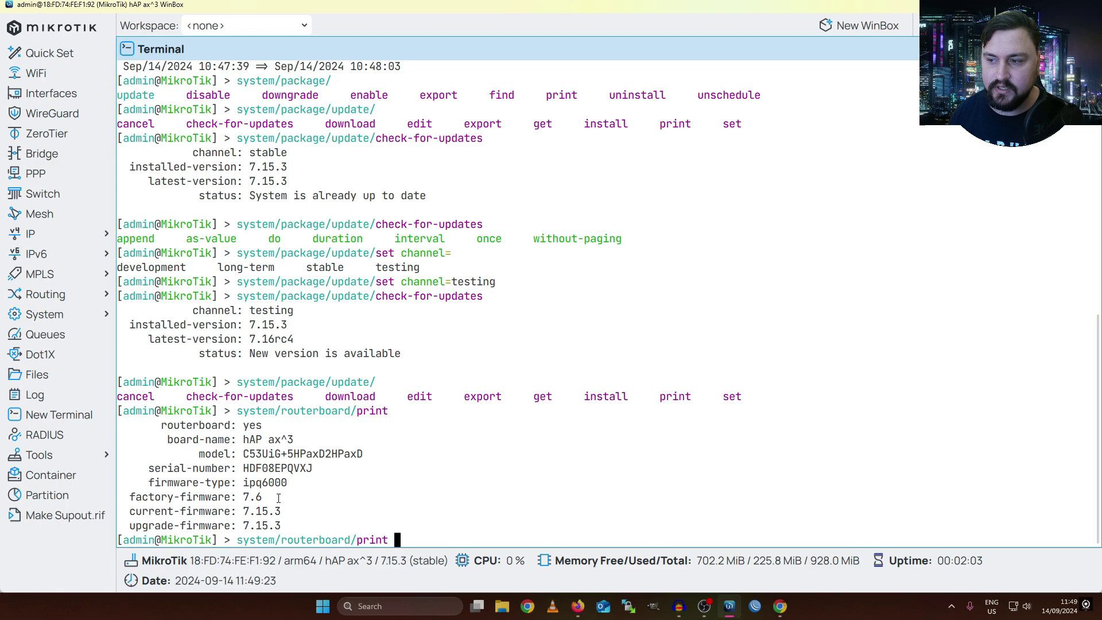
key("BackSpace")
key("BackSpace")
key("BackSpace")
key("BackSpace")
key("BackSpace")
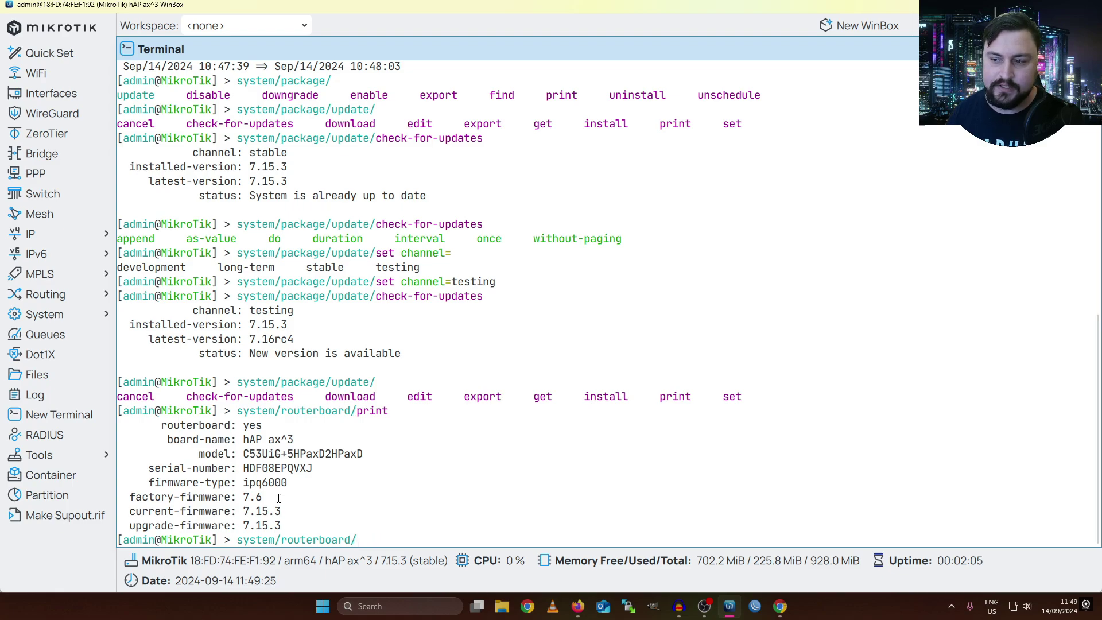
key("Tab")
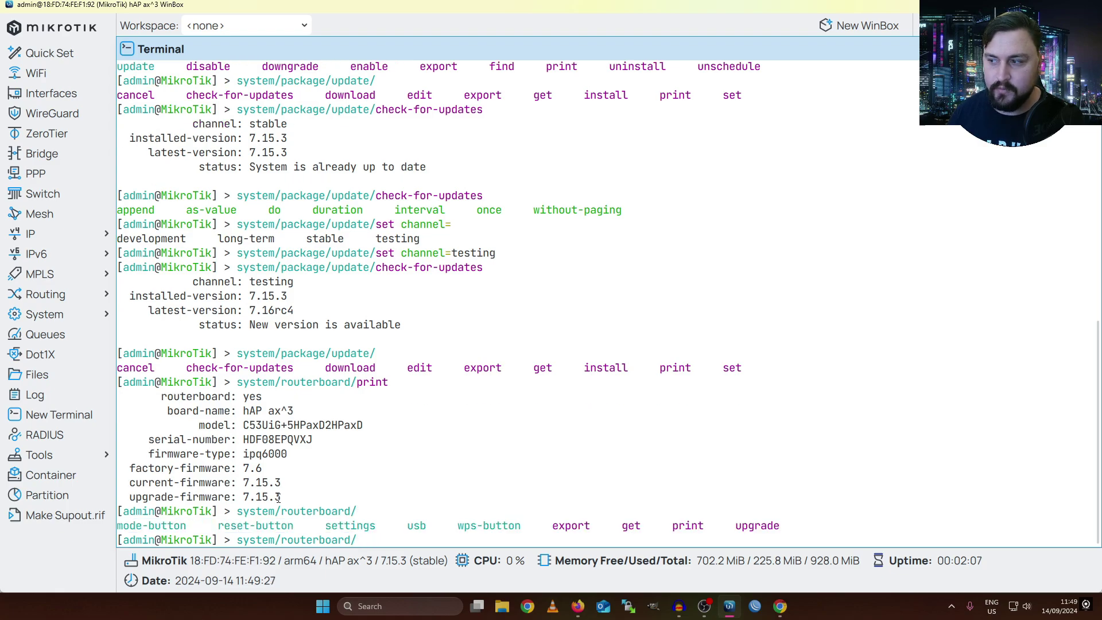
type("up")
key("Tab")
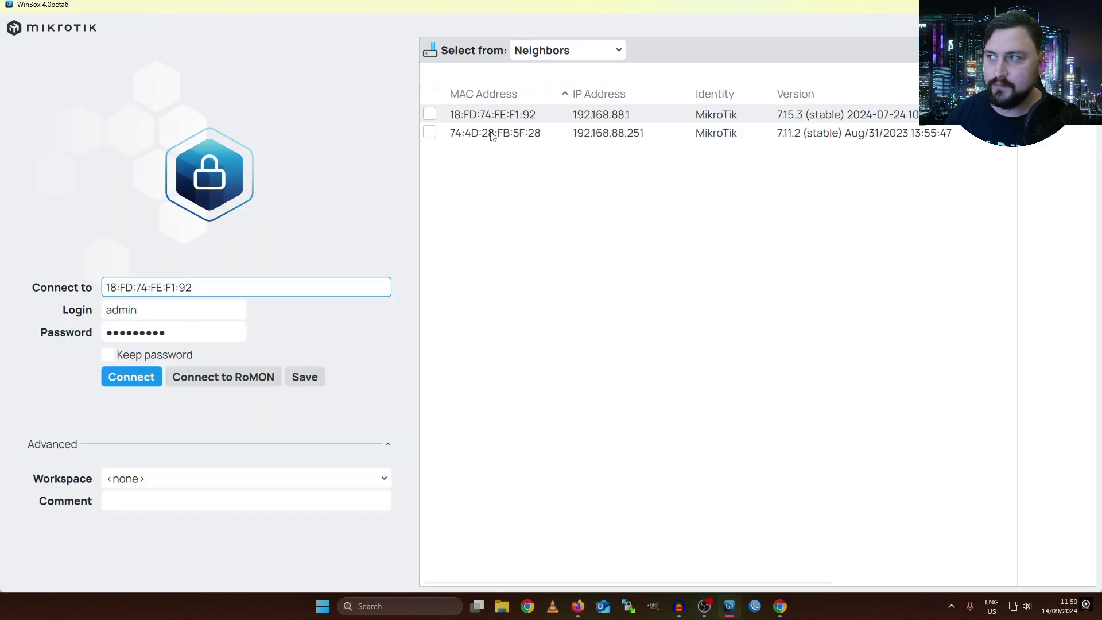
Step: Connect to the second neighbour router, the hAP mini
left_click(492, 134)
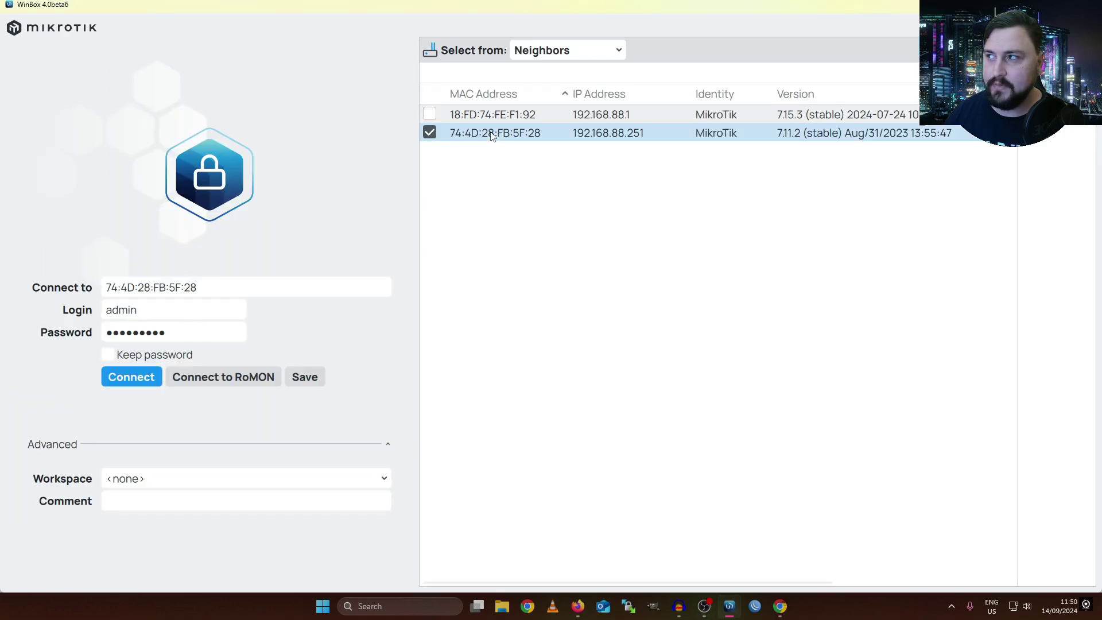
double_click(175, 332)
left_click(137, 376)
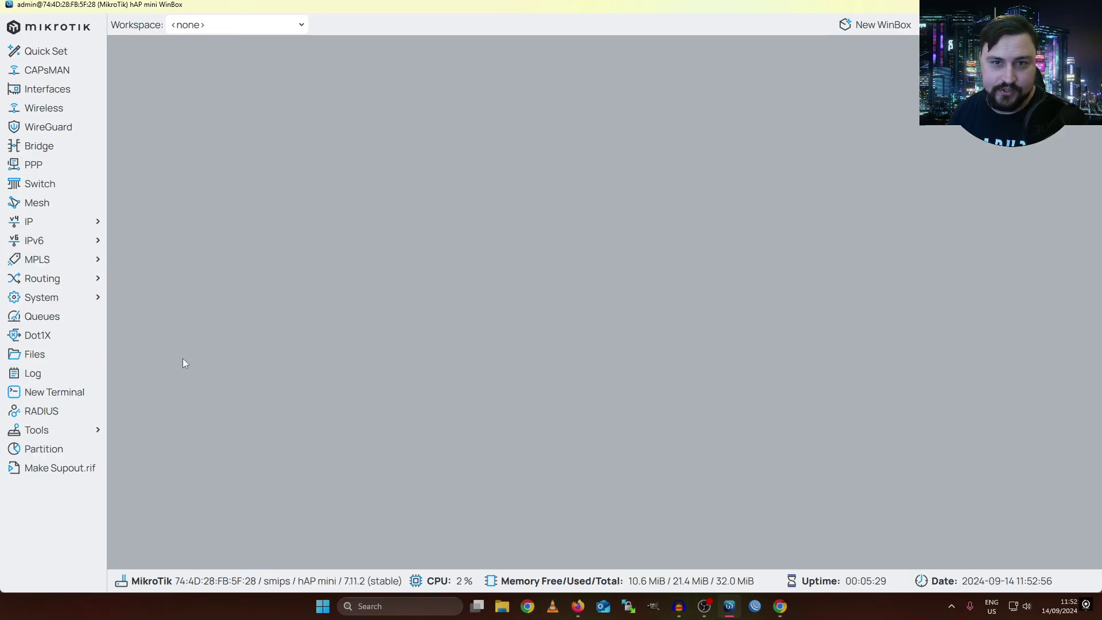
Step: Show System > Packages, select the routeros 7.11.2 package, then switch to mikrotik.com
left_click(74, 297)
left_click(229, 376)
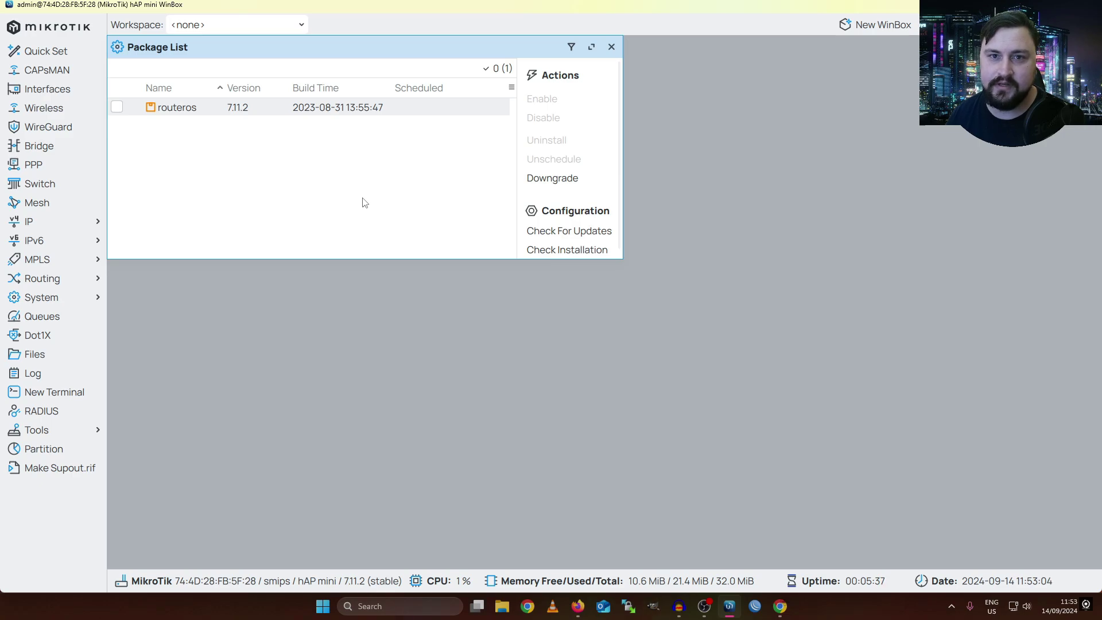
key("ctrl+a")
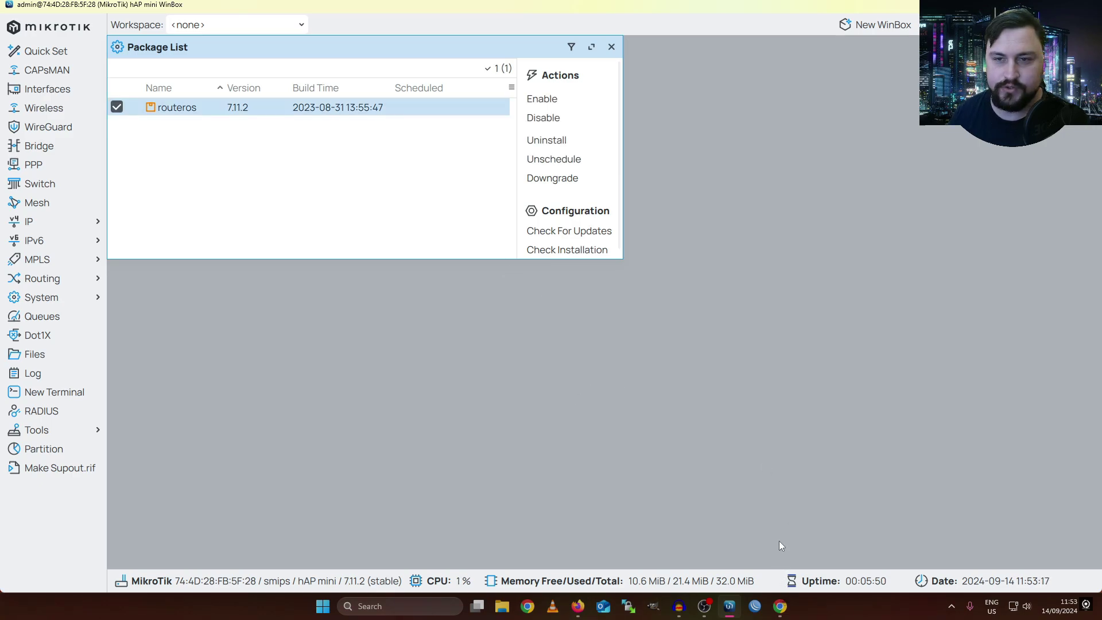
left_click(577, 606)
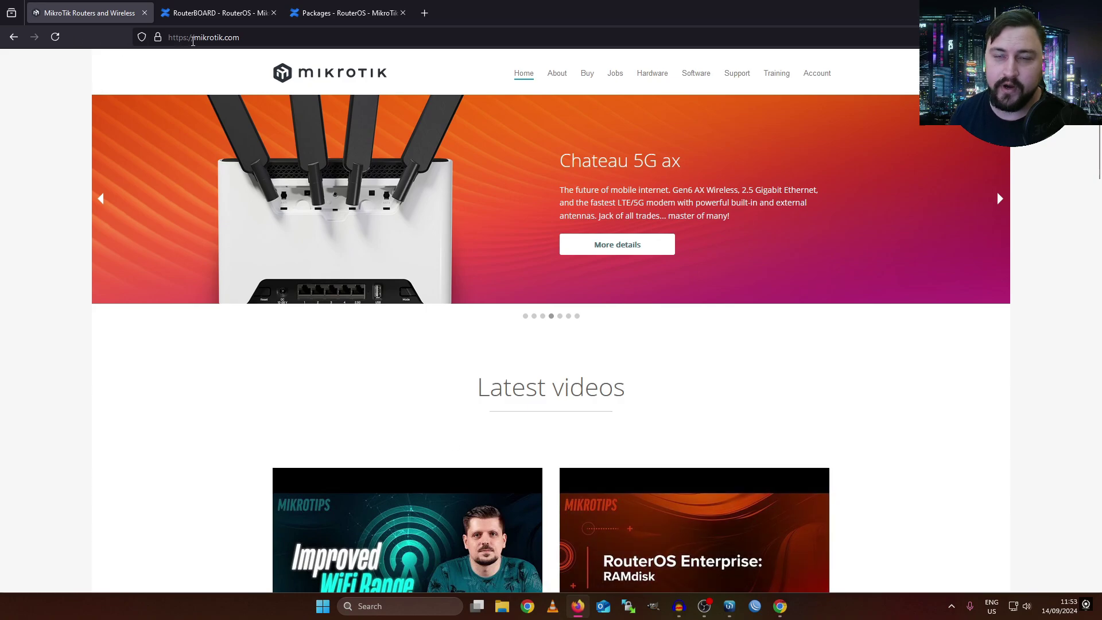
Step: Go to MikroTik's Software page and review the ARM Main and Extra package rows
left_click(735, 73)
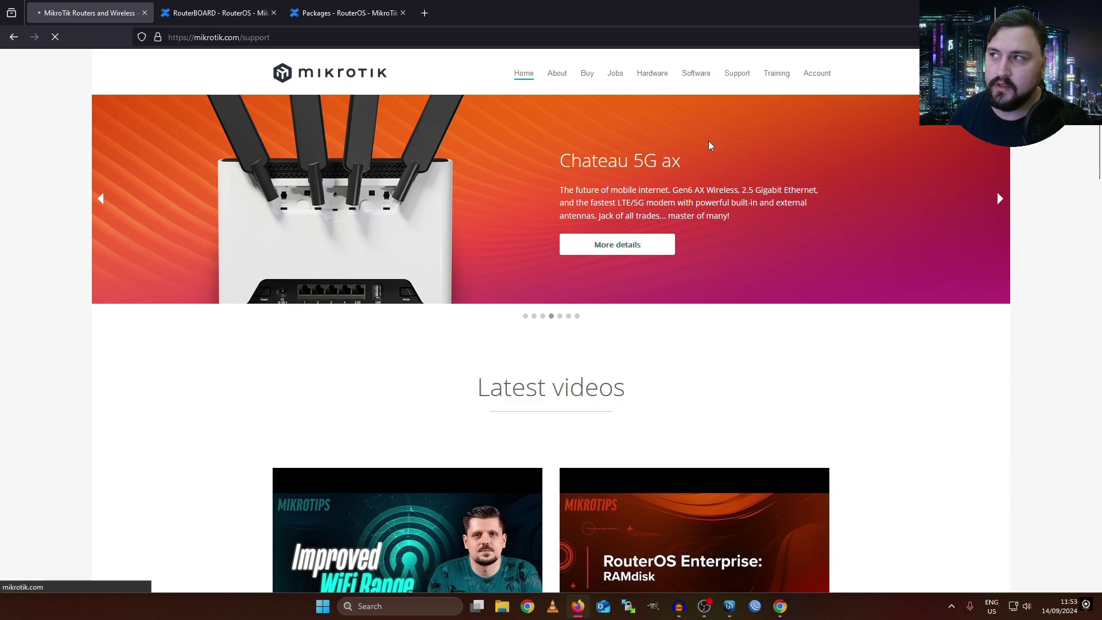
left_click(695, 73)
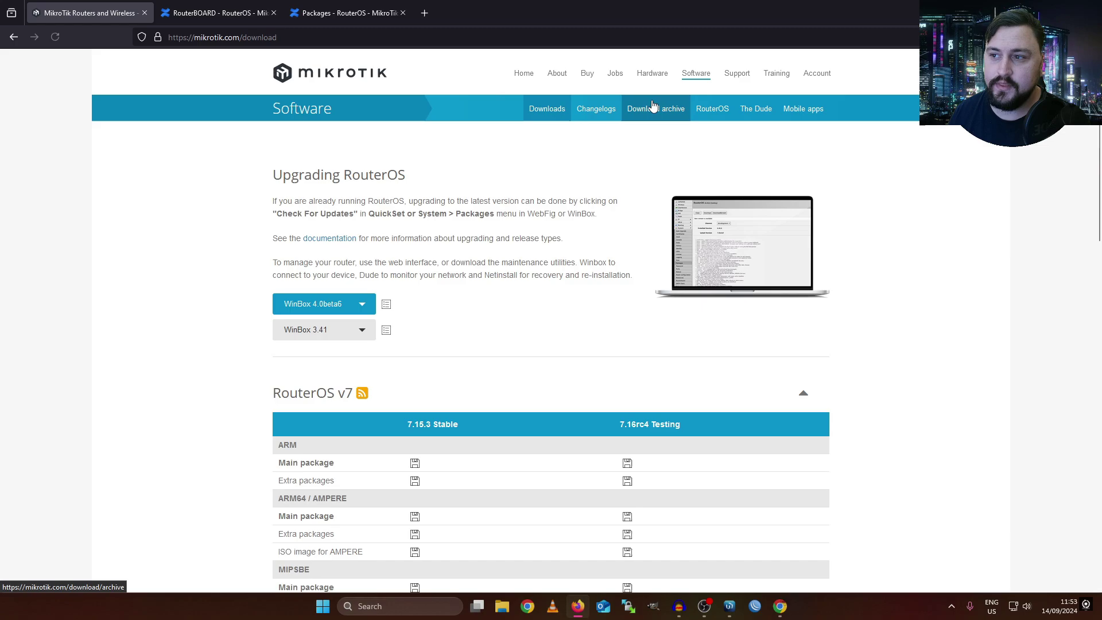
scroll(653, 105, "down", 3)
scroll(649, 105, "down", 1)
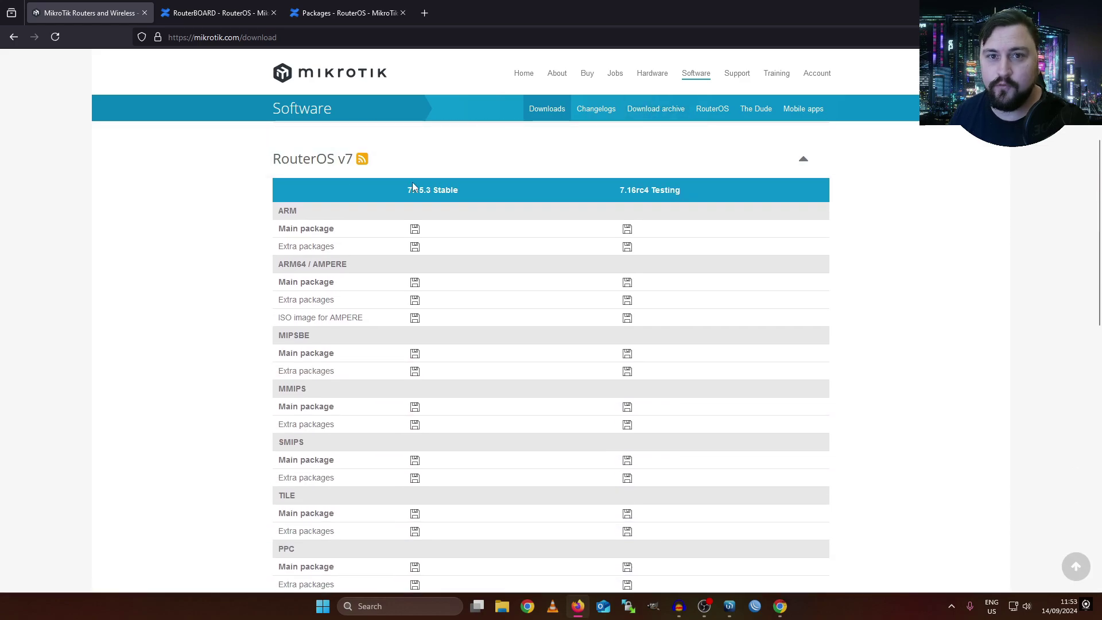
mouse_move(281, 230)
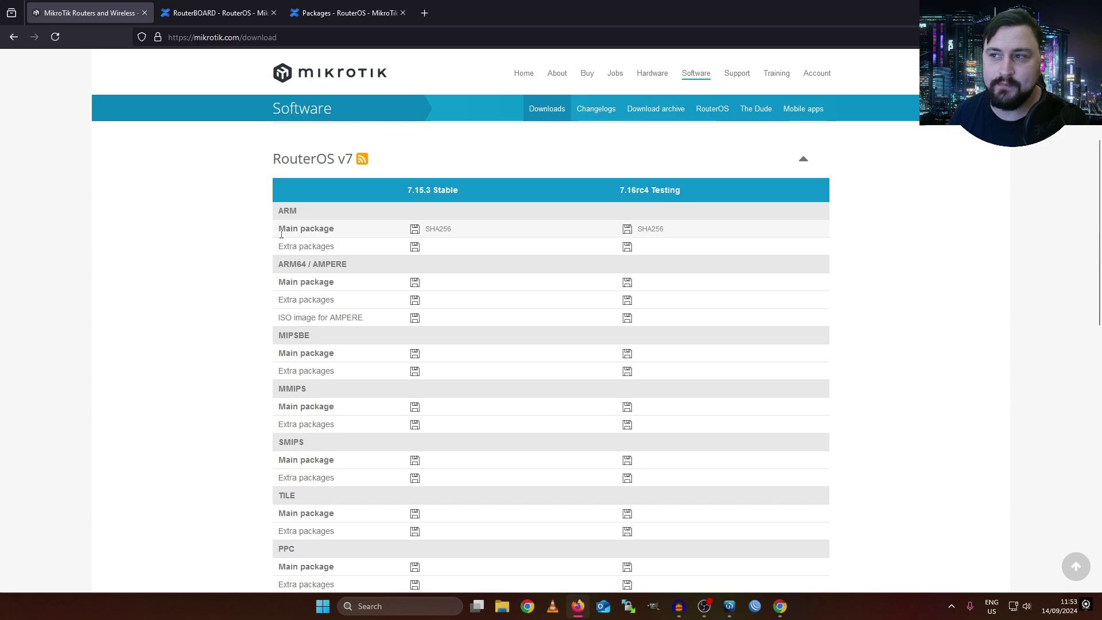
left_click_drag(281, 234, 330, 232)
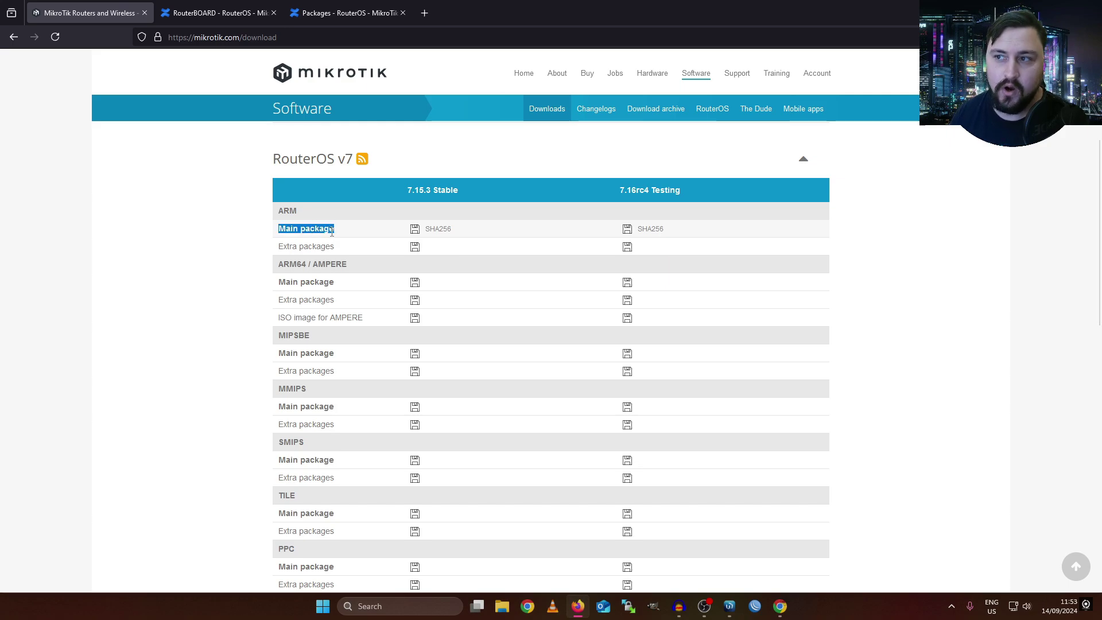
left_click_drag(279, 247, 333, 247)
left_click(338, 246)
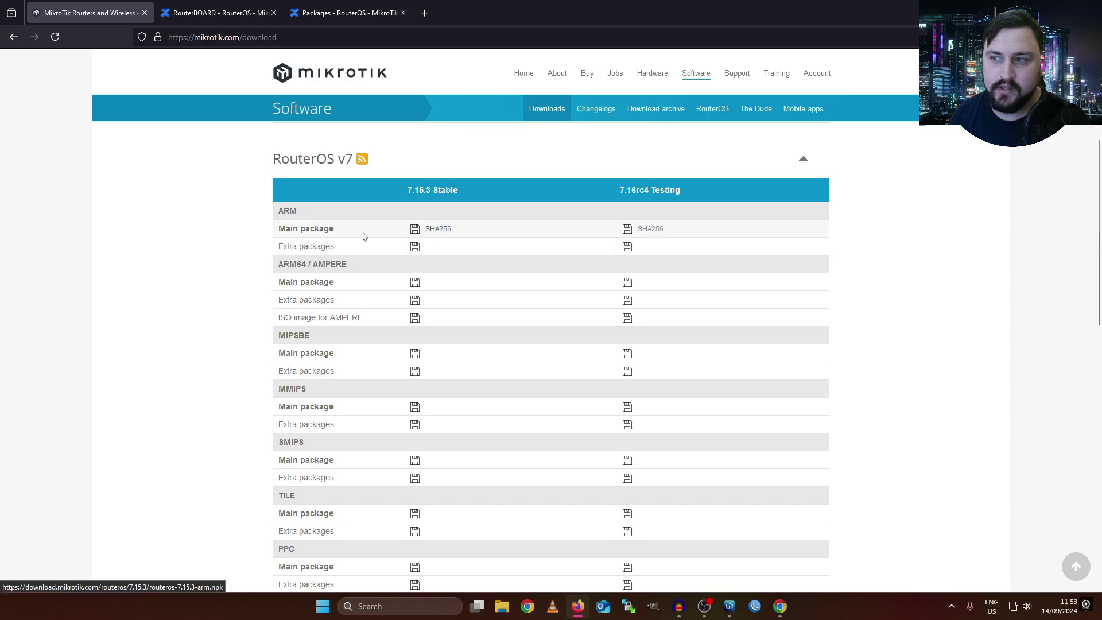
scroll(364, 261, "down", 2)
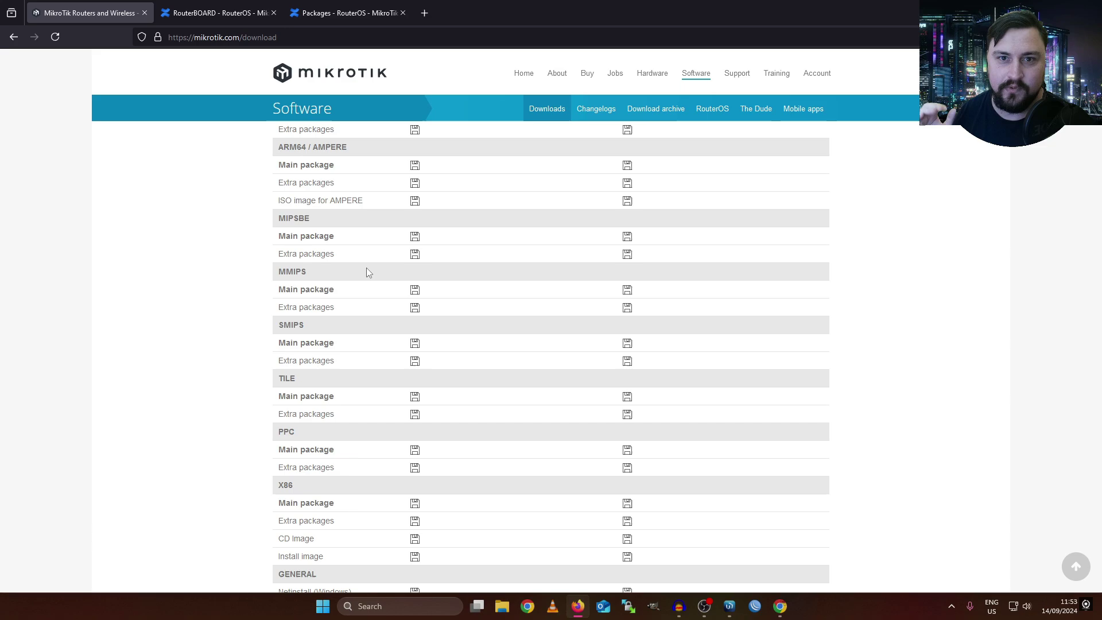
scroll(414, 287, "down", 2)
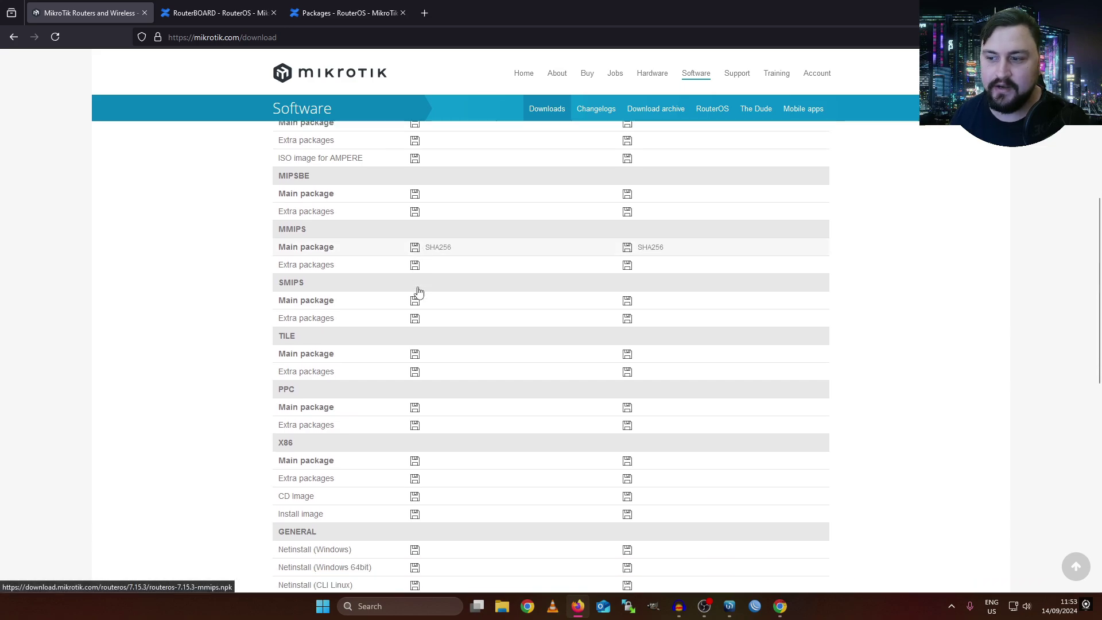
scroll(412, 287, "up", 3)
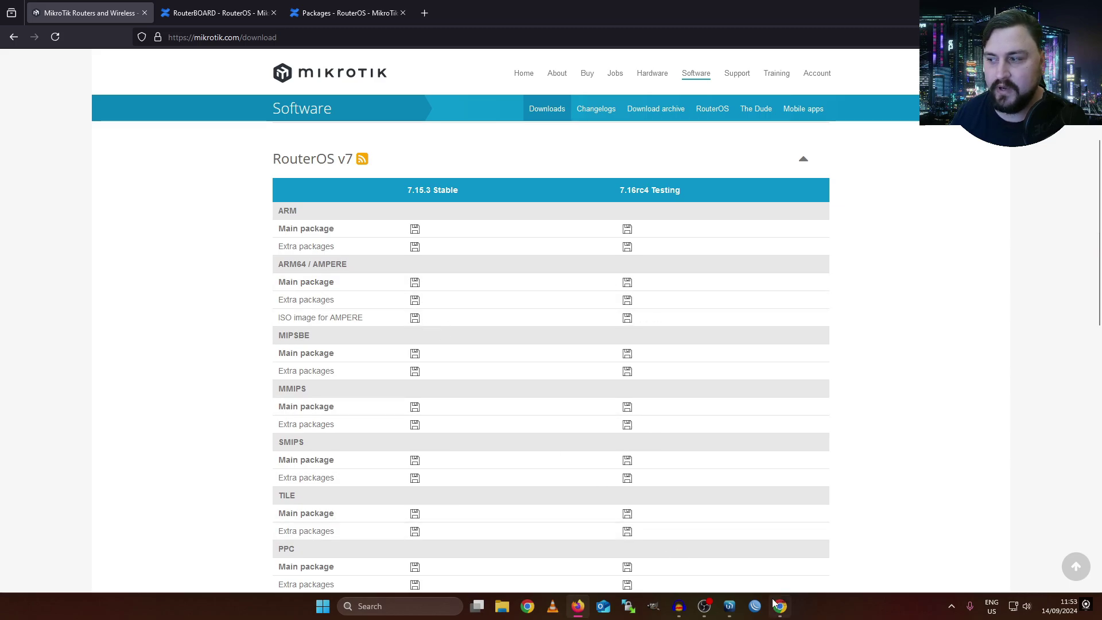
scroll(631, 531, "down", 1)
Step: Download routeros-7.16rc4-smips.npk from 7.16rc4 Testing SMIPS Main package, then minimize Firefox
left_click(732, 604)
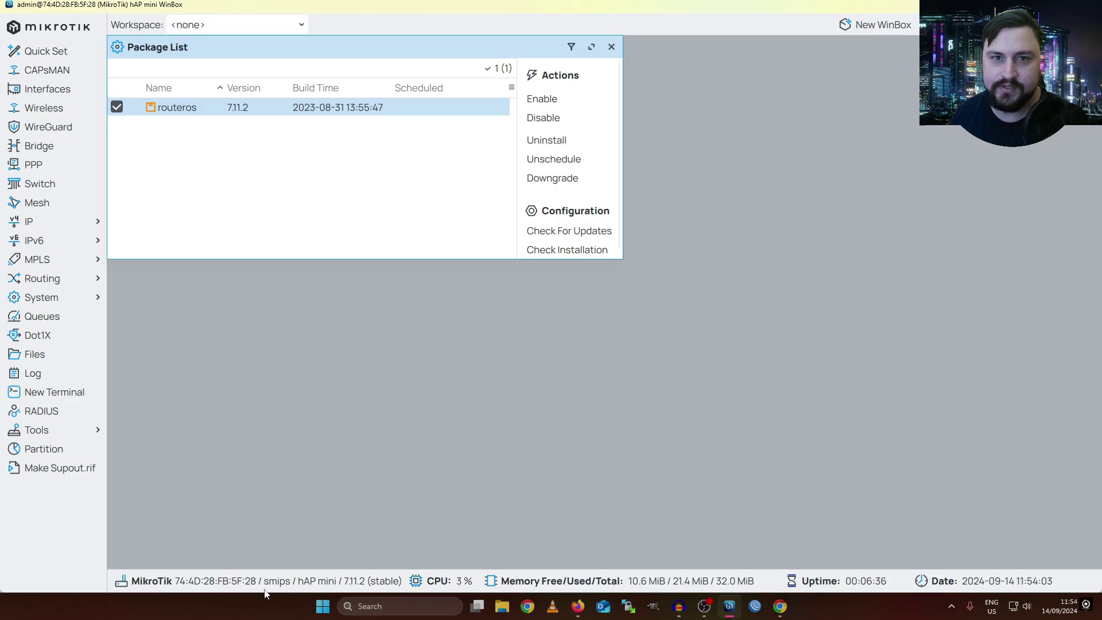
key("alt+Tab")
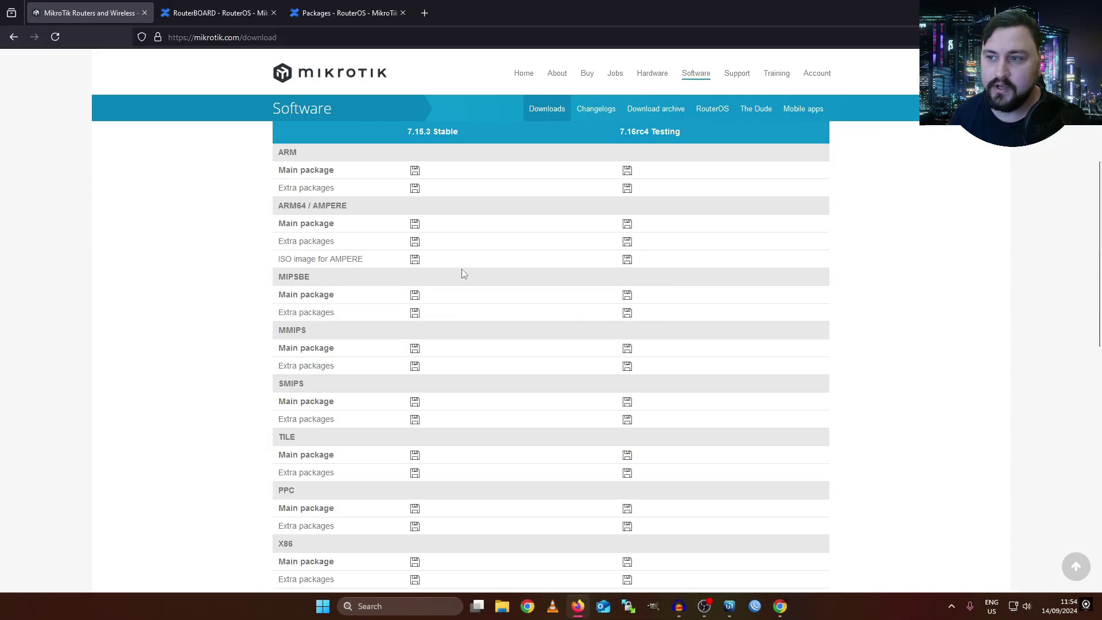
scroll(322, 288, "down", 1)
scroll(322, 288, "down", 1)
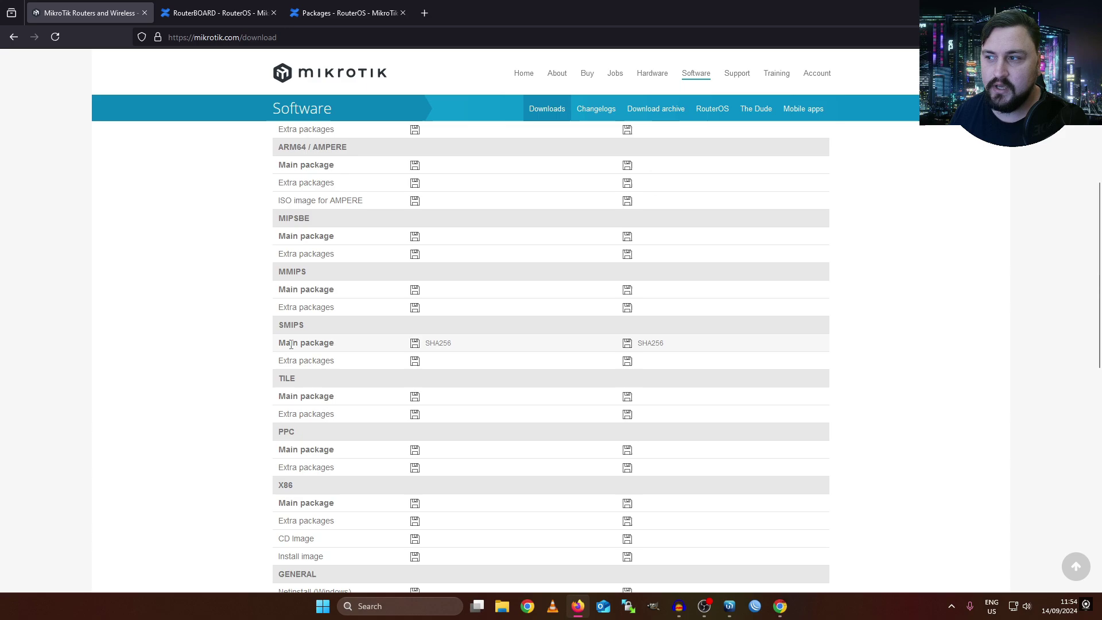
left_click_drag(291, 343, 335, 344)
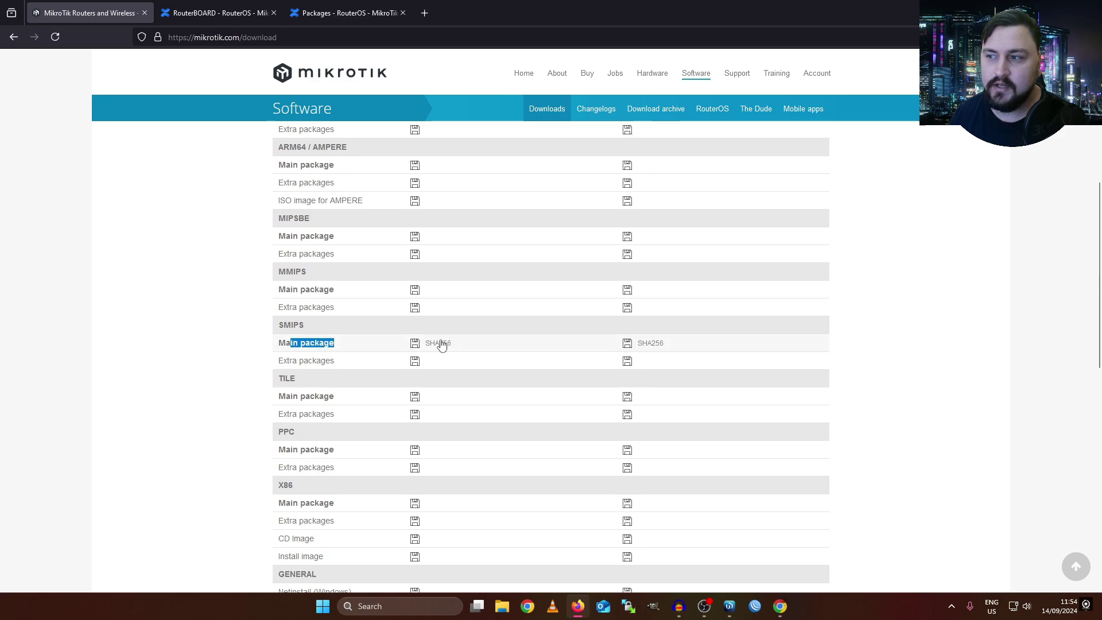
scroll(589, 374, "up", 2)
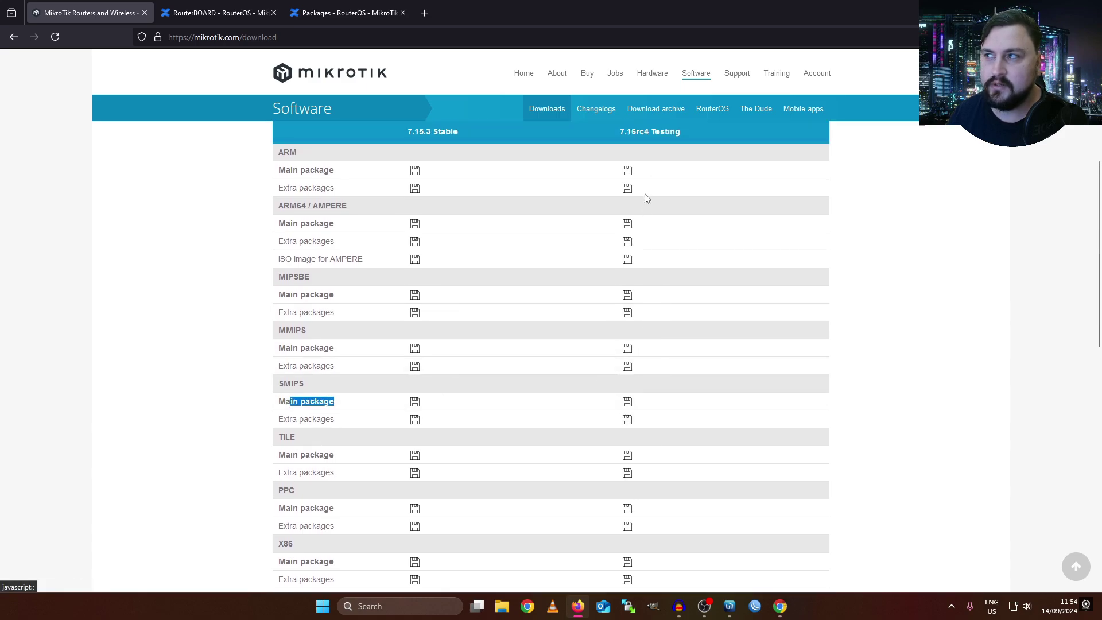
left_click_drag(619, 132, 677, 133)
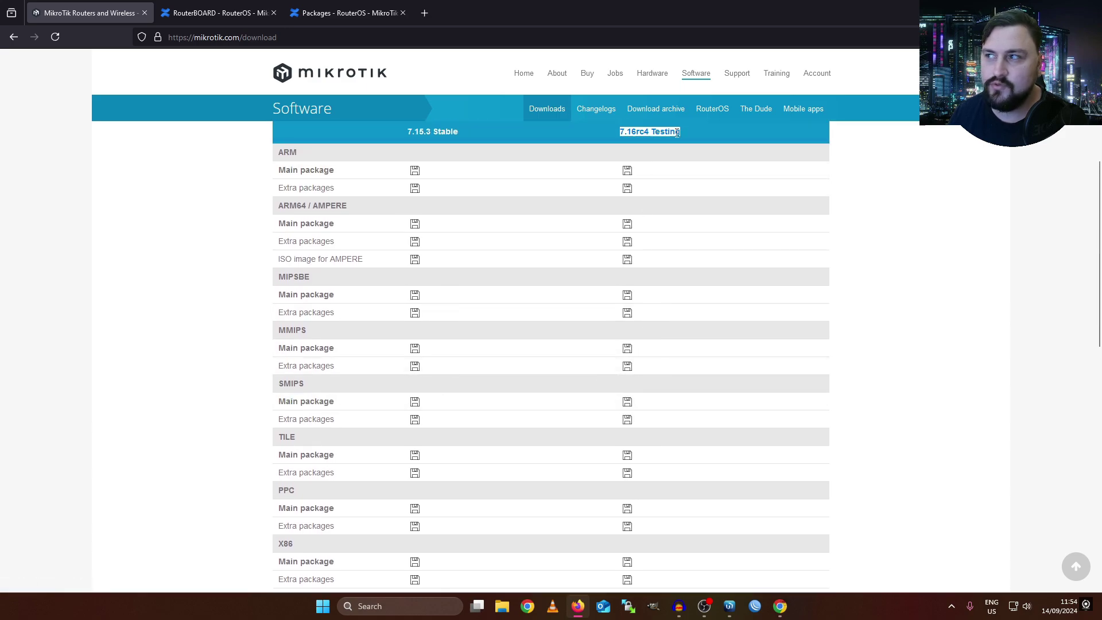
left_click(627, 403)
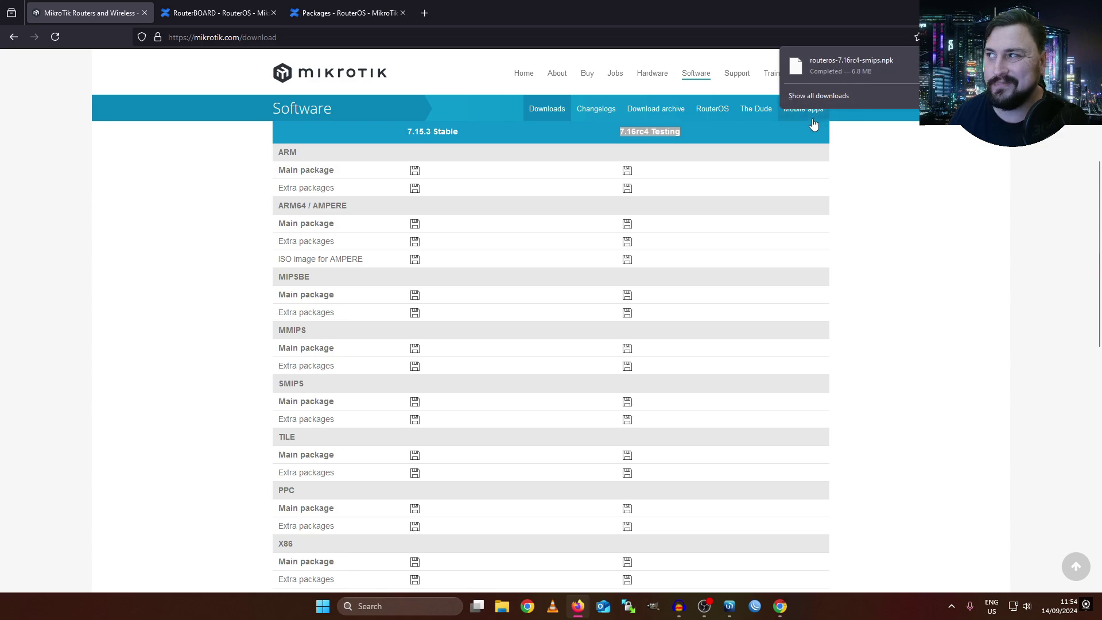
left_click(790, 247)
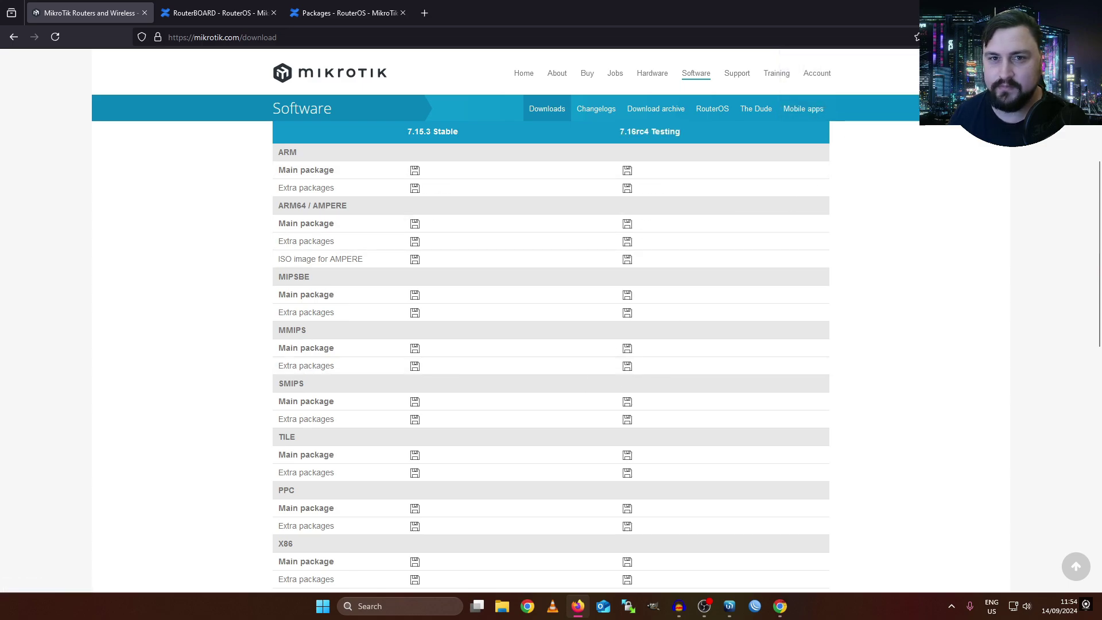
left_click(1036, 13)
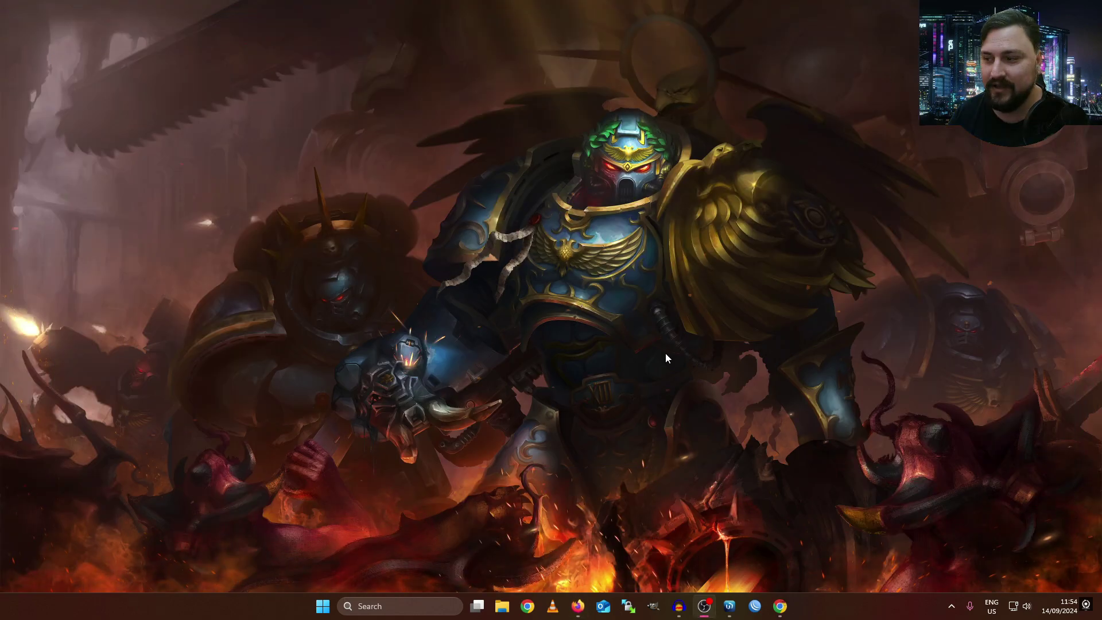
Step: Drag routeros-7.16rc4-smips.npk into the hAP mini's WinBox Files list to upload it
key("alt+Tab")
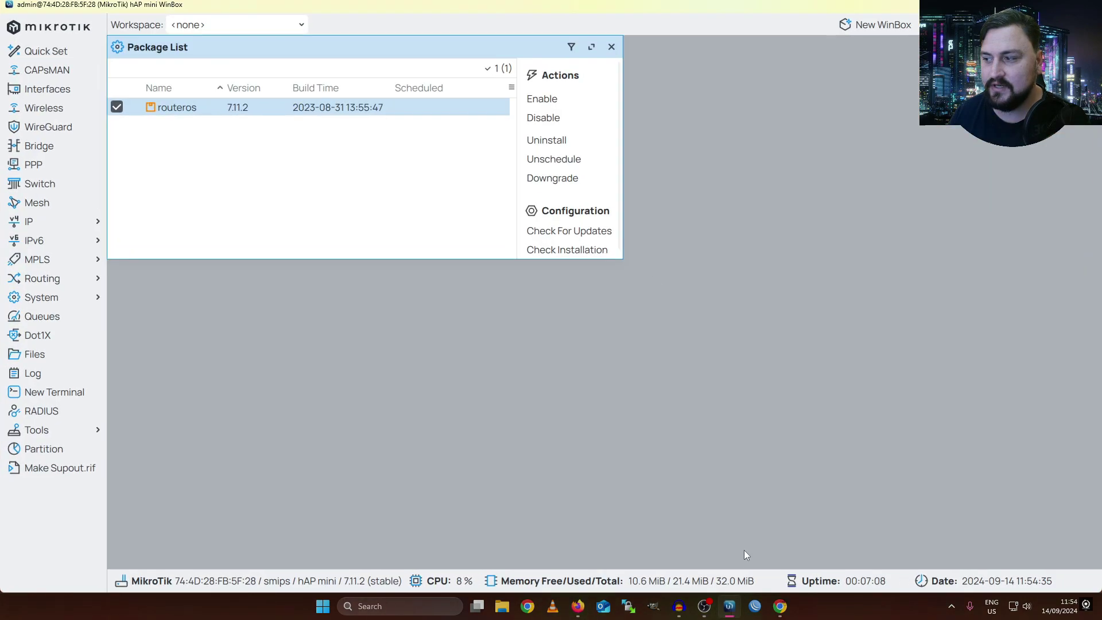
left_click_drag(404, 12, 468, 32)
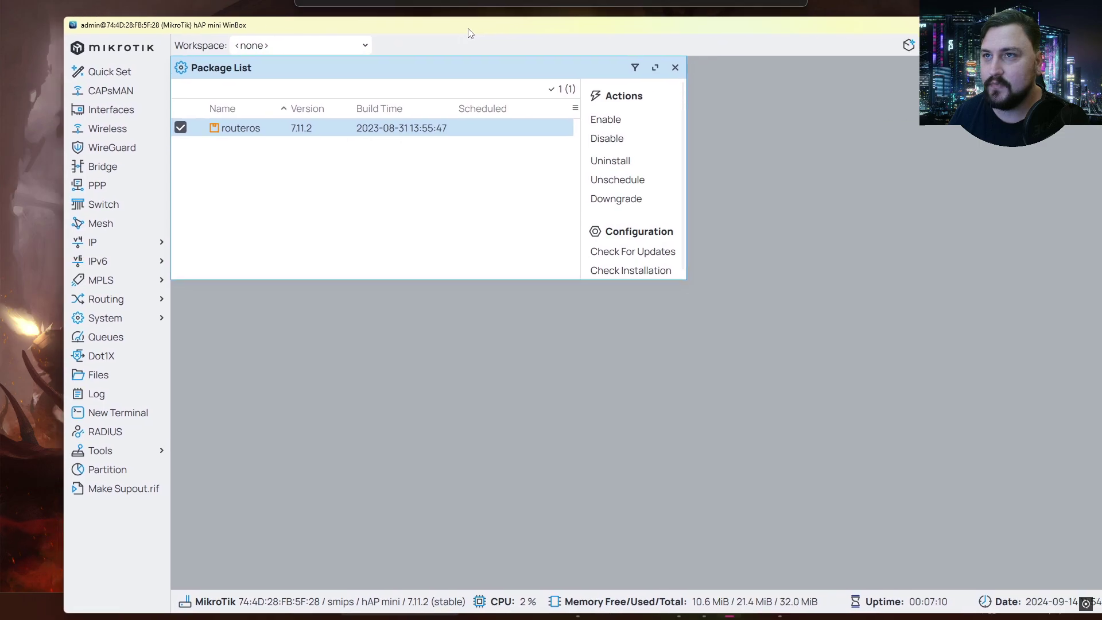
left_click(98, 375)
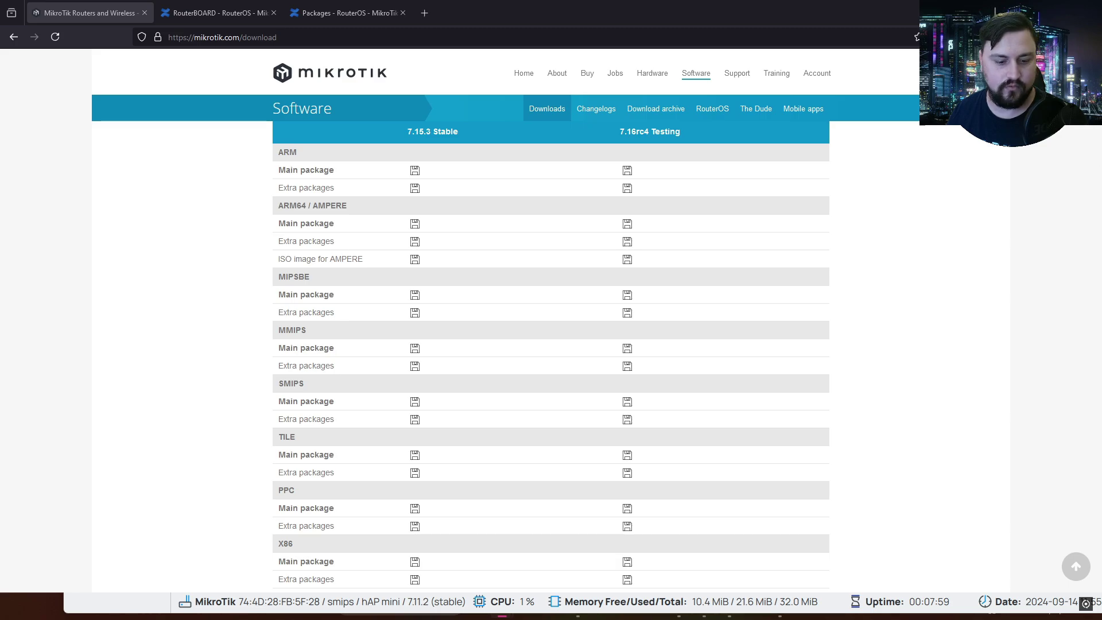
key("alt+Tab")
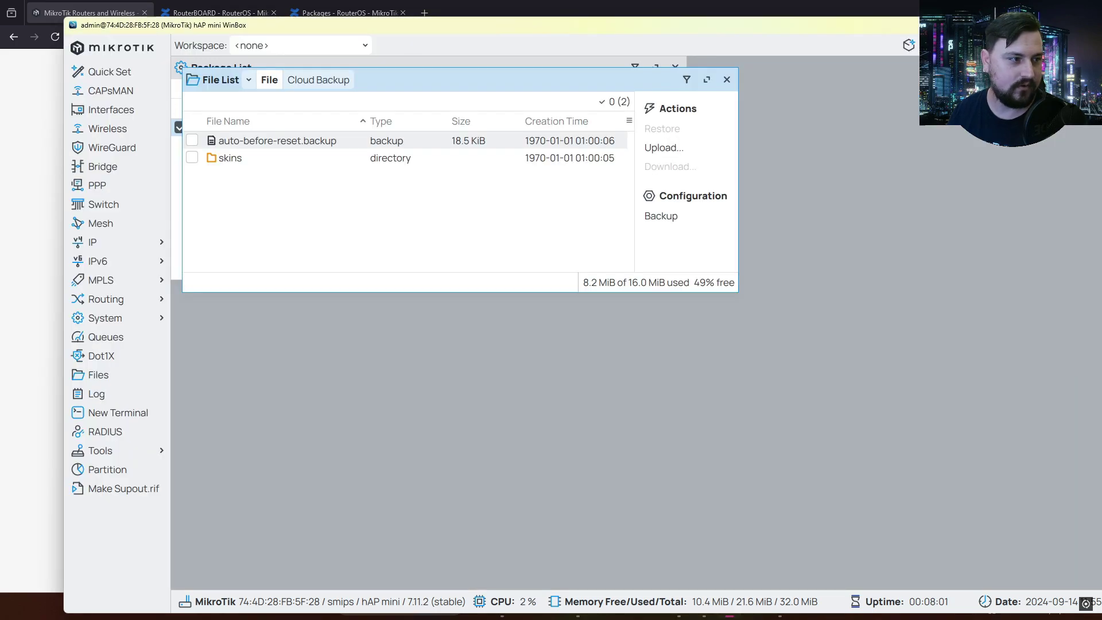
left_click_drag(237, 5, 243, 185)
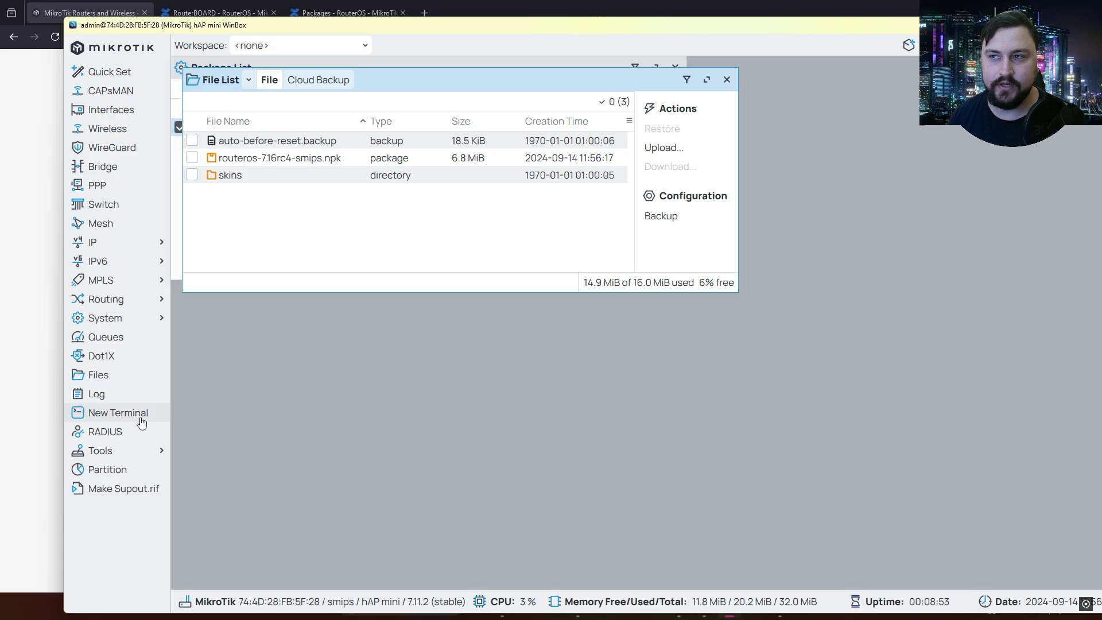
Step: In a new terminal, skip both password prompts and confirm system/reboot with y
left_click(136, 416)
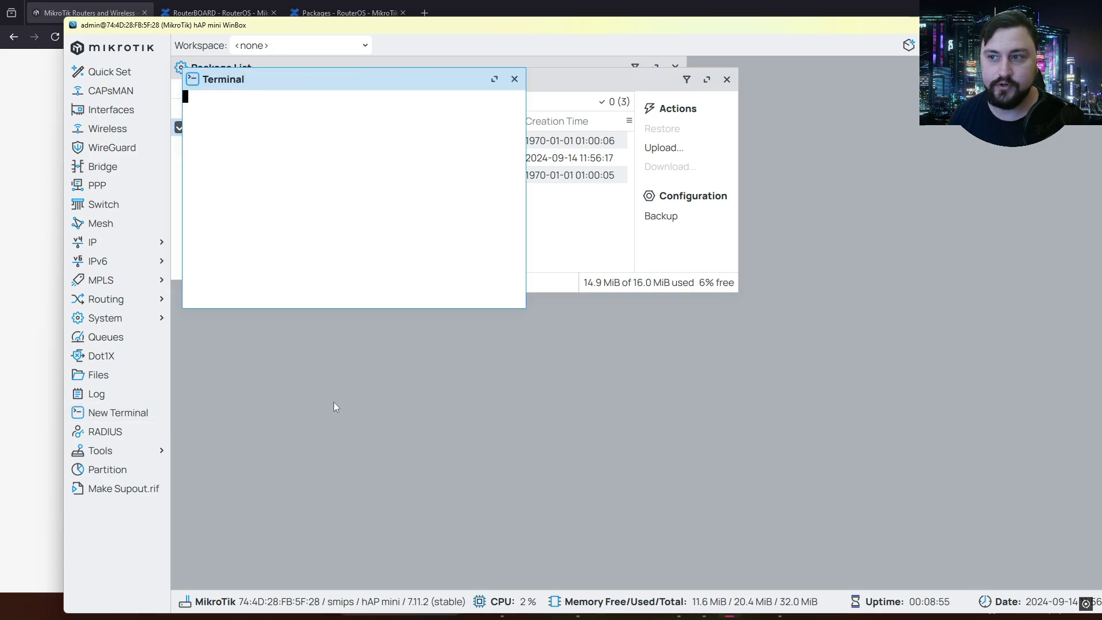
key("Return")
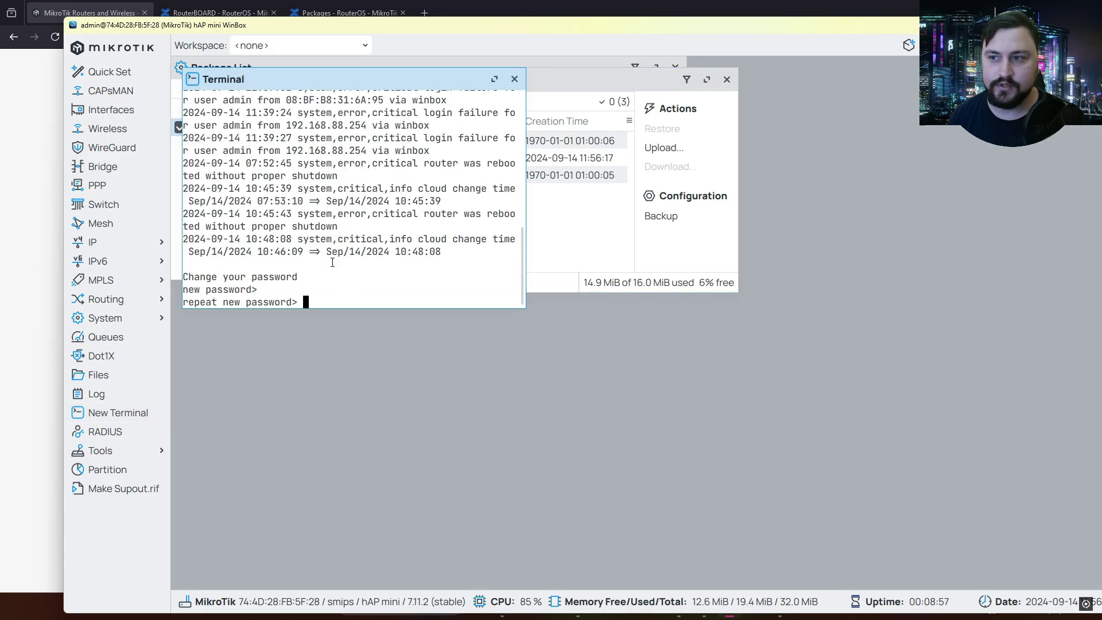
key("Return")
type("system/rebo")
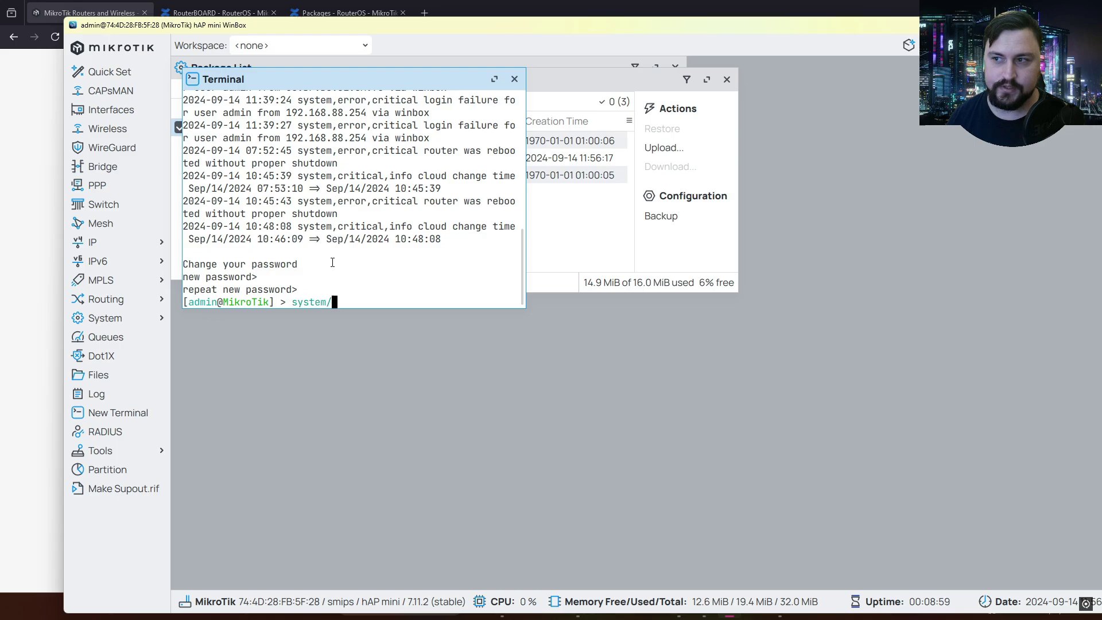
type("ot")
key("Return")
type("y")
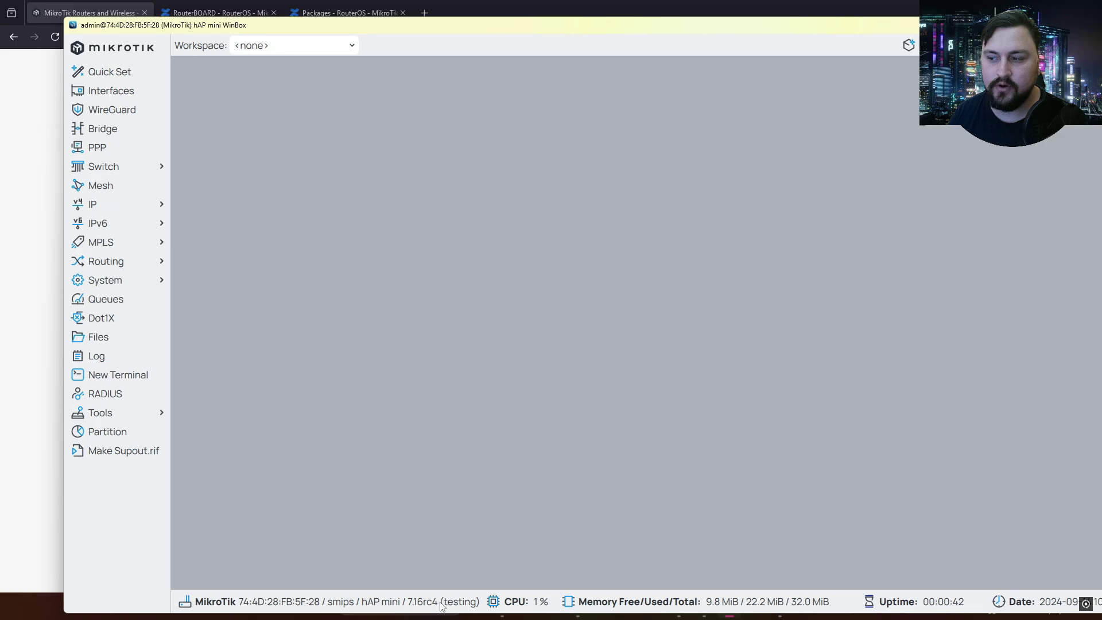
Step: Maximize WinBox, verify routeros 7.16rc4 in System > Packages, then return to Firefox
double_click(242, 29)
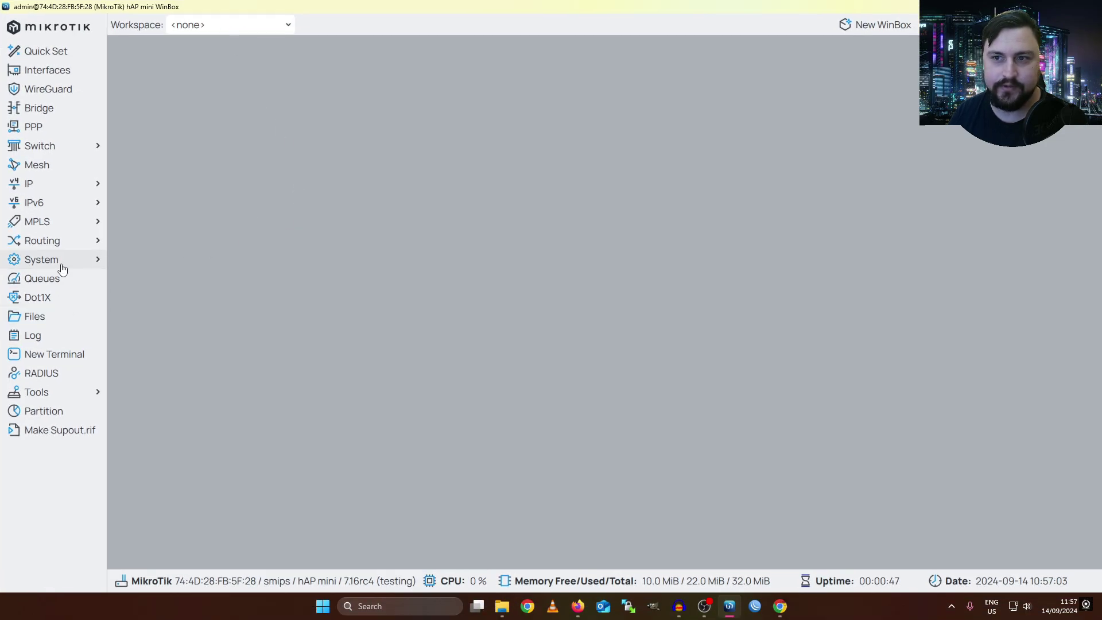
left_click(57, 262)
left_click(238, 336)
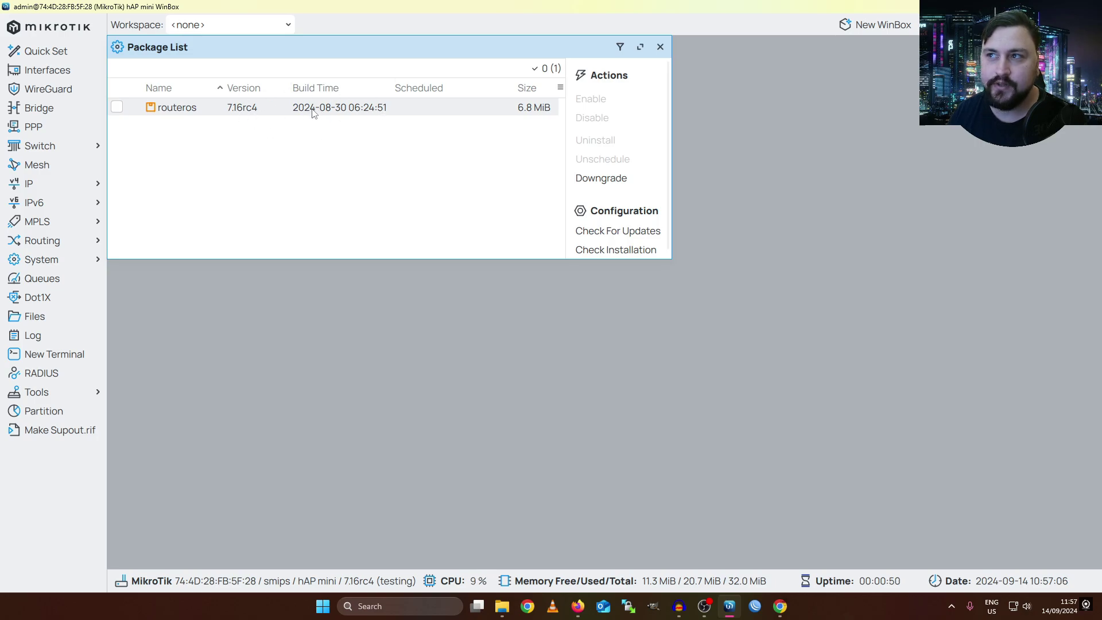
left_click(231, 111)
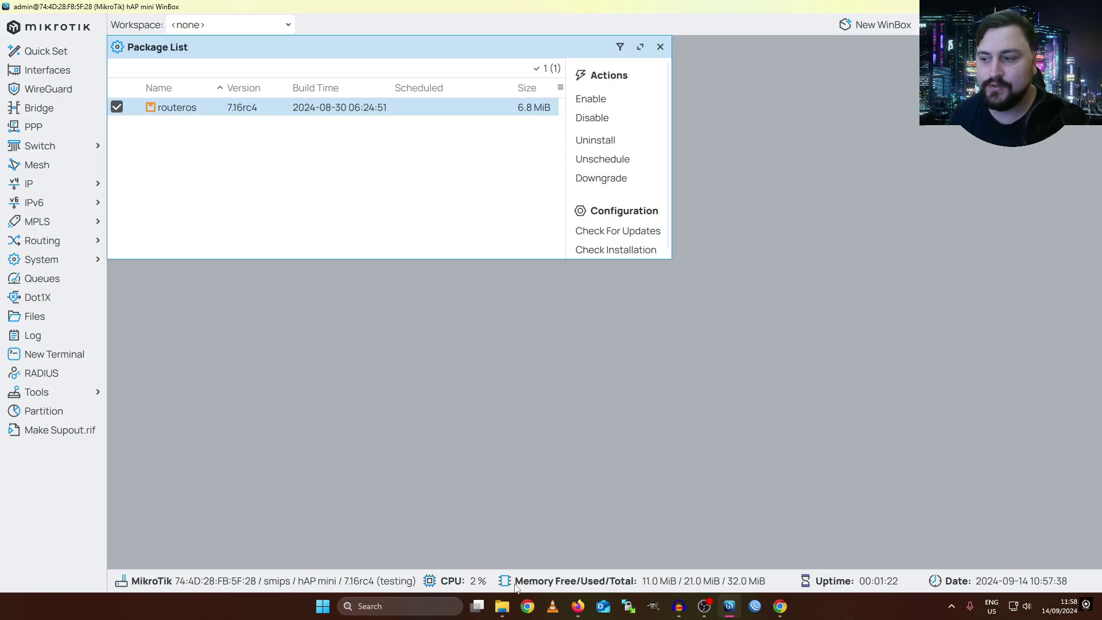
left_click(577, 606)
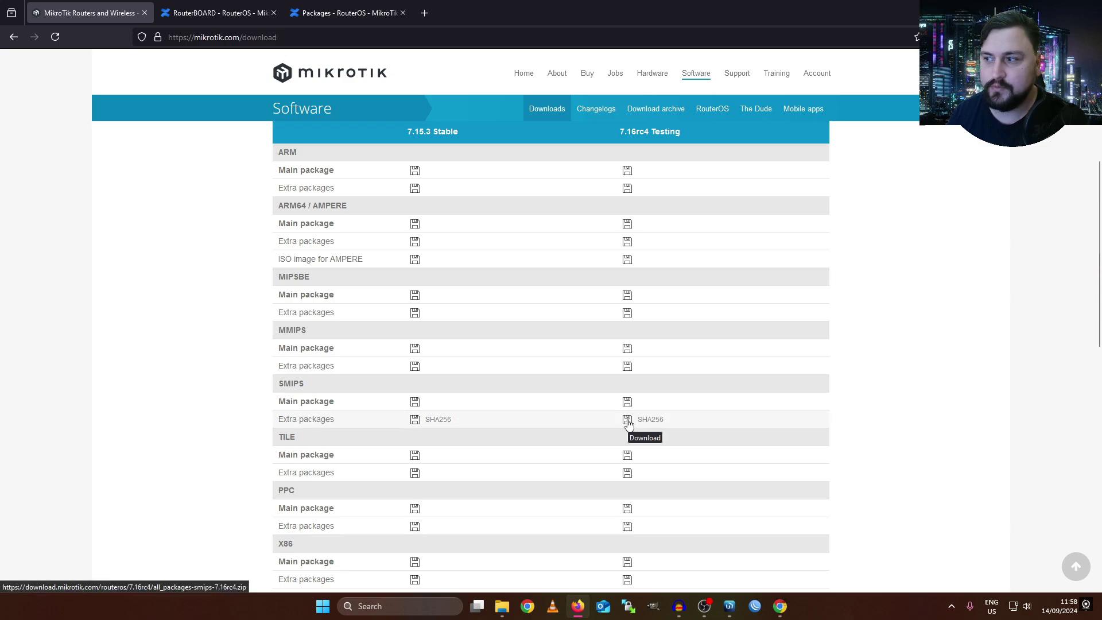
Step: Download all_packages-smips-7.16rc4.zip from 7.16rc4 Testing SMIPS Extra packages and open it in WinRAR
left_click_drag(604, 137, 700, 130)
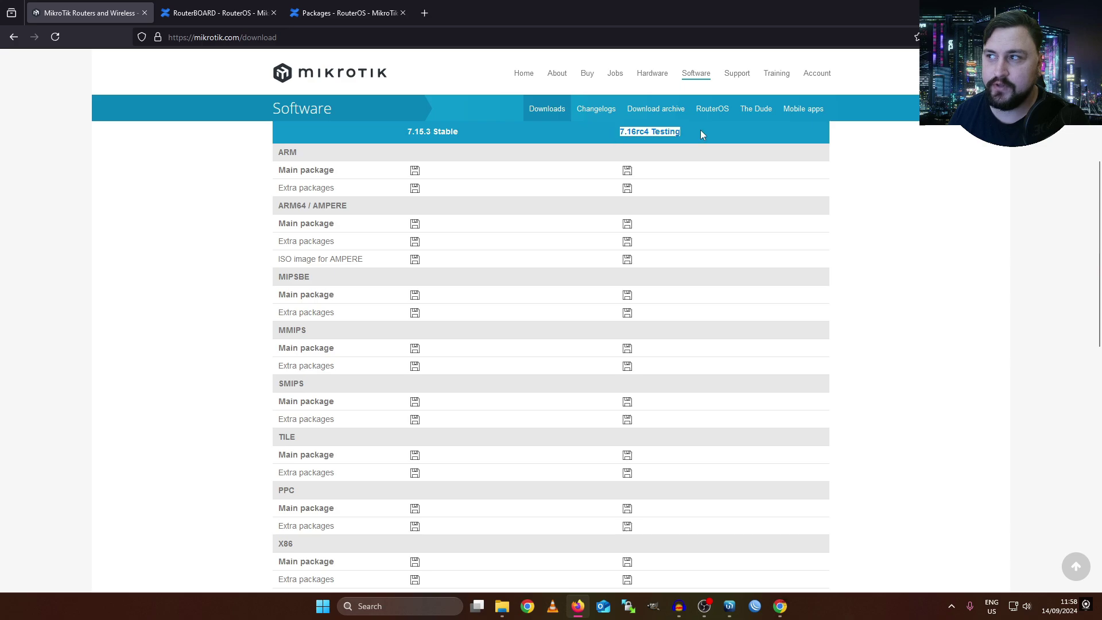
left_click(627, 421)
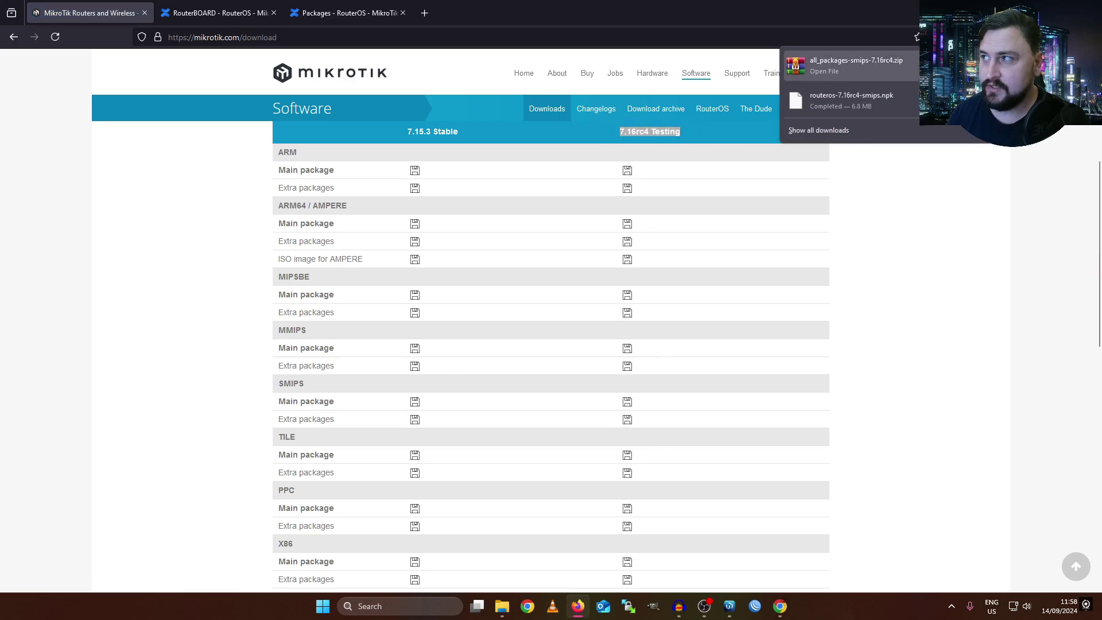
left_click(850, 65)
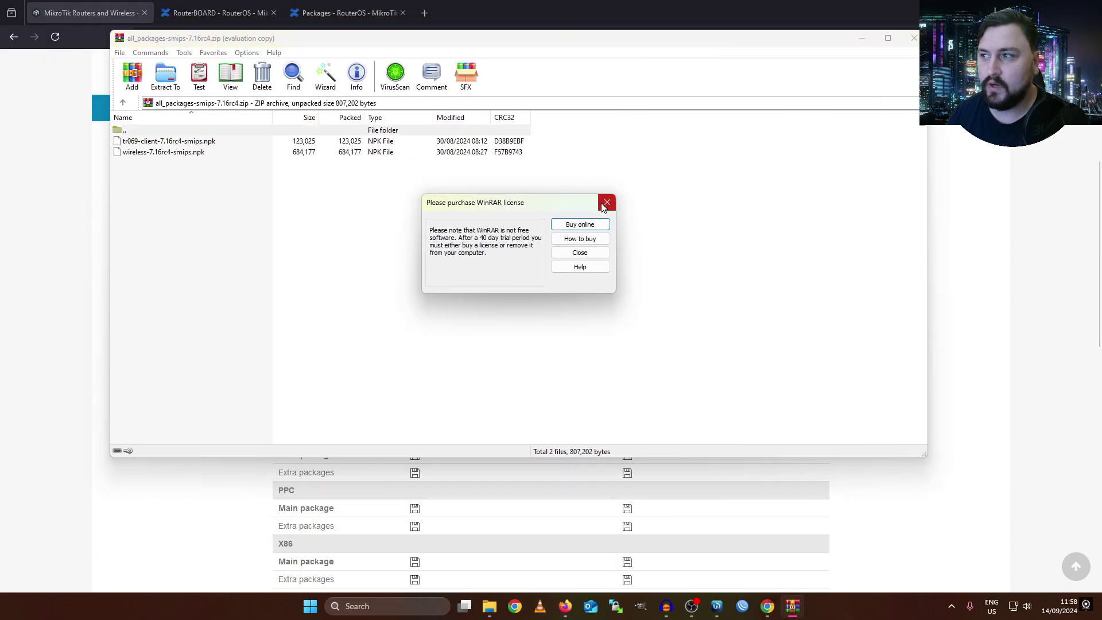
Step: Close the WinRAR nag, reposition the archive, and select tr069-client and wireless npk files
left_click(607, 202)
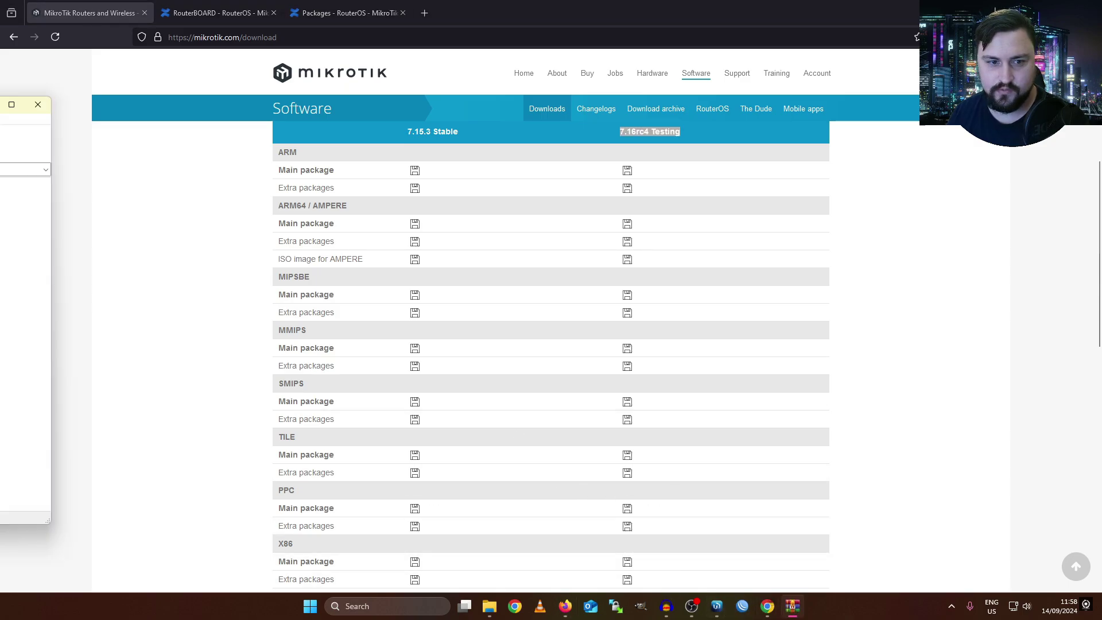
left_click_drag(0, 136, 708, 136)
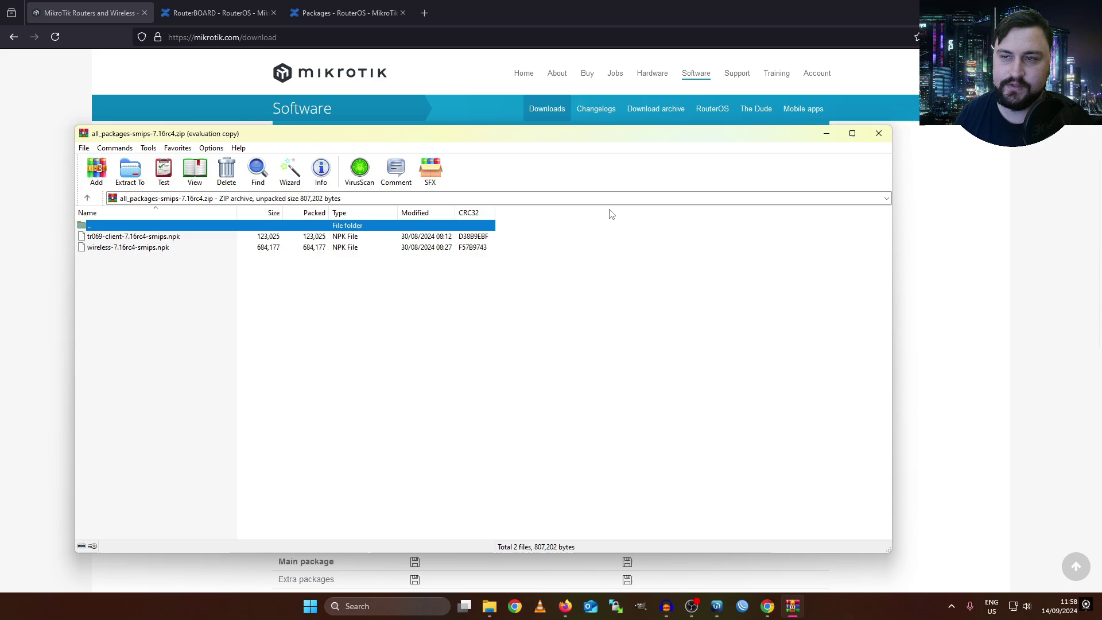
left_click(117, 240)
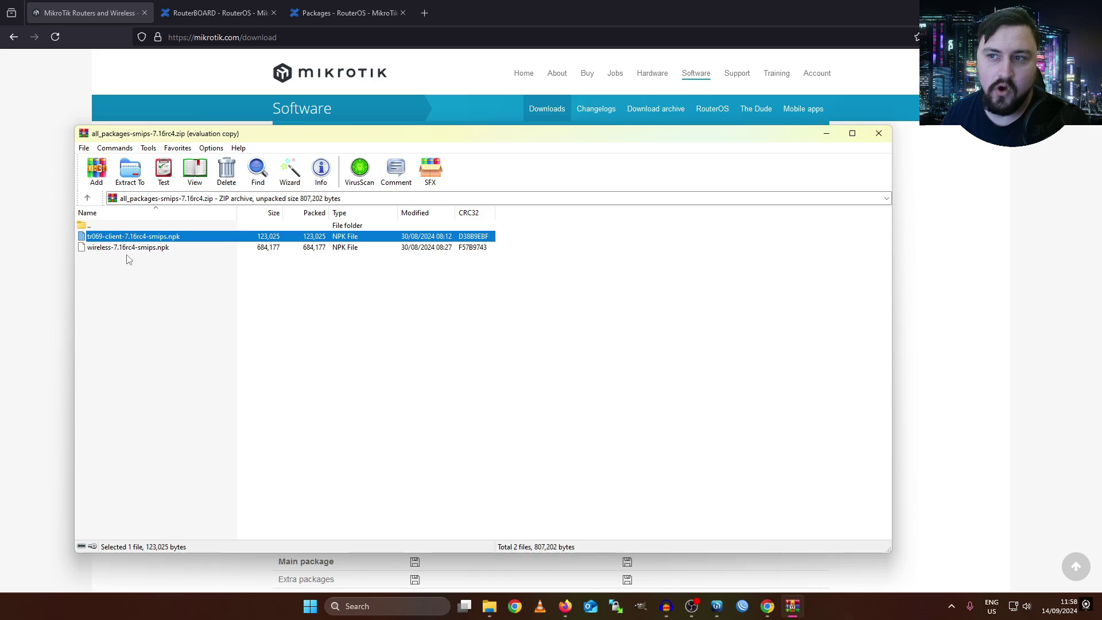
left_click(128, 251)
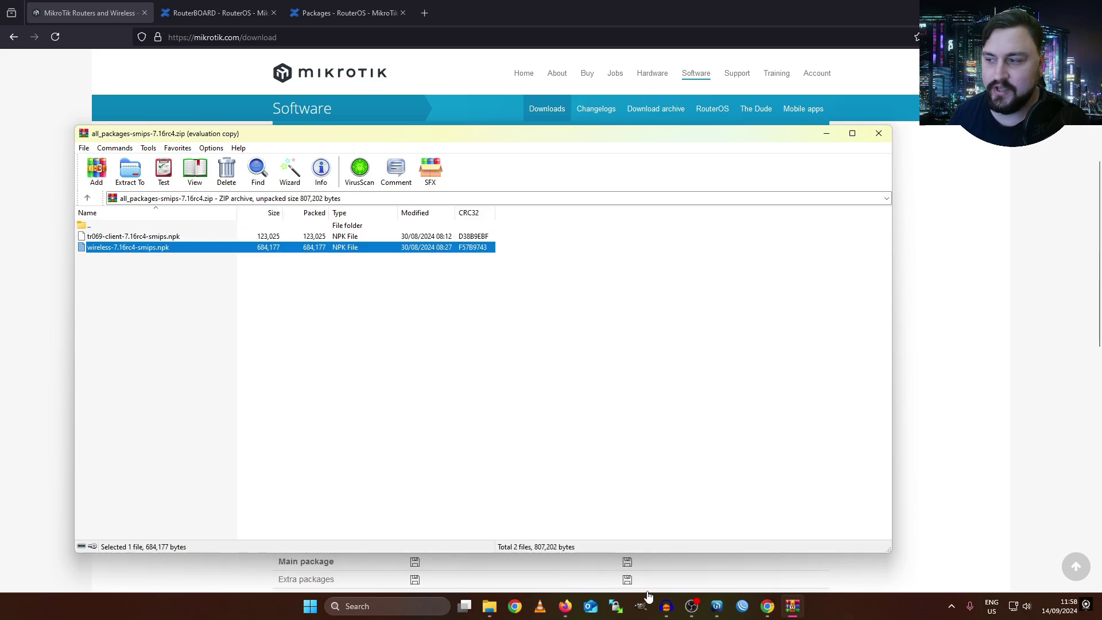
mouse_move(717, 608)
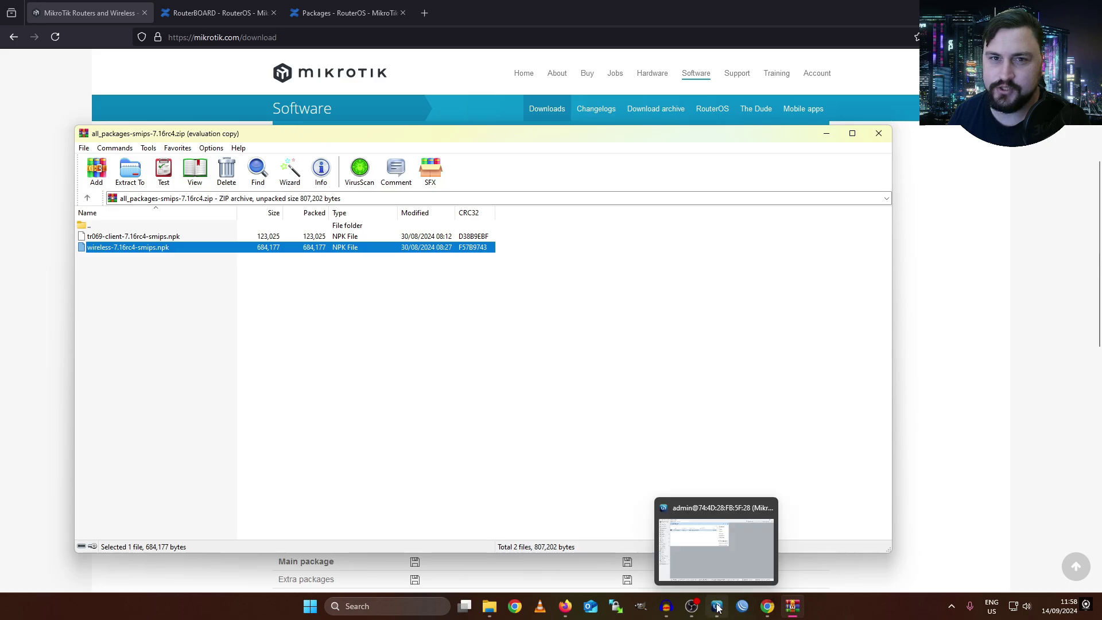
left_click(260, 286)
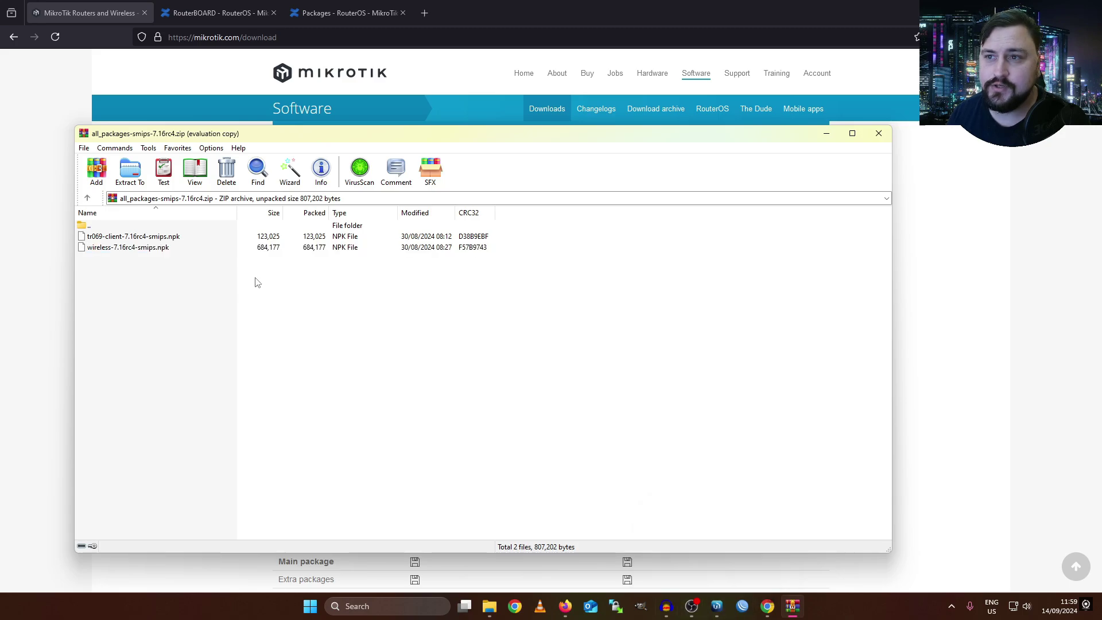
left_click_drag(246, 276, 175, 247)
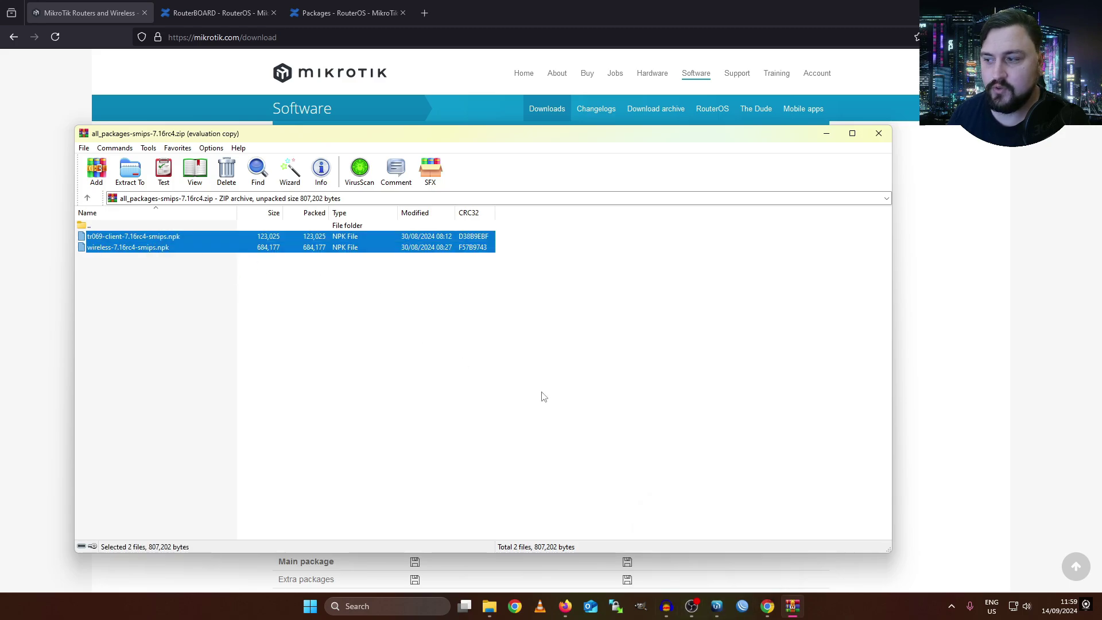
left_click(742, 606)
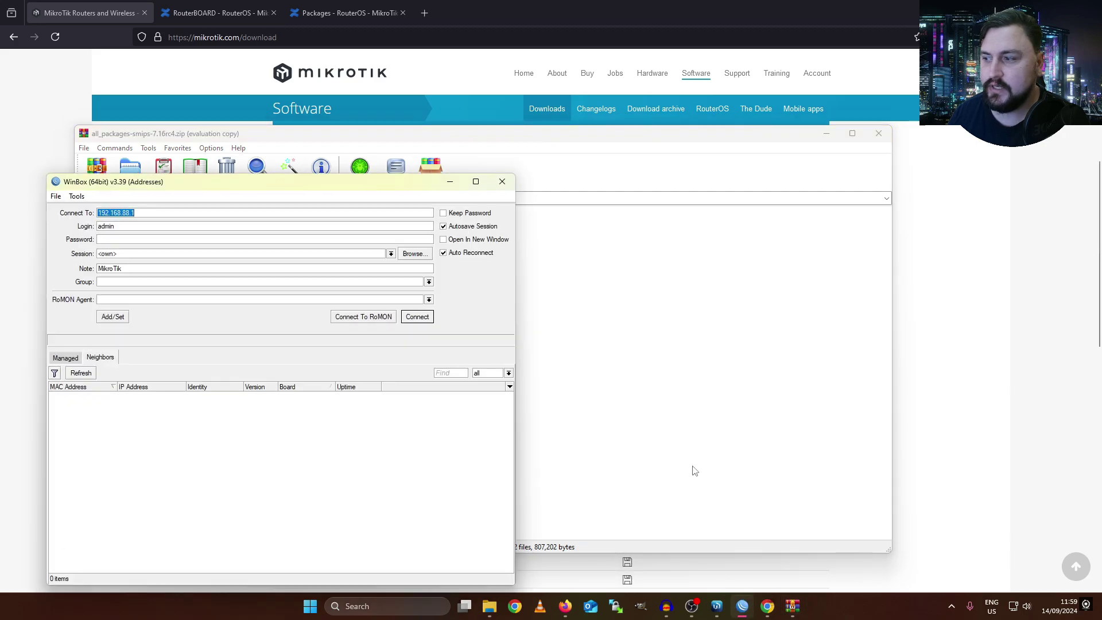
Step: Close the extra login window, restore the router window, and show its Files list
left_click(503, 181)
left_click(716, 606)
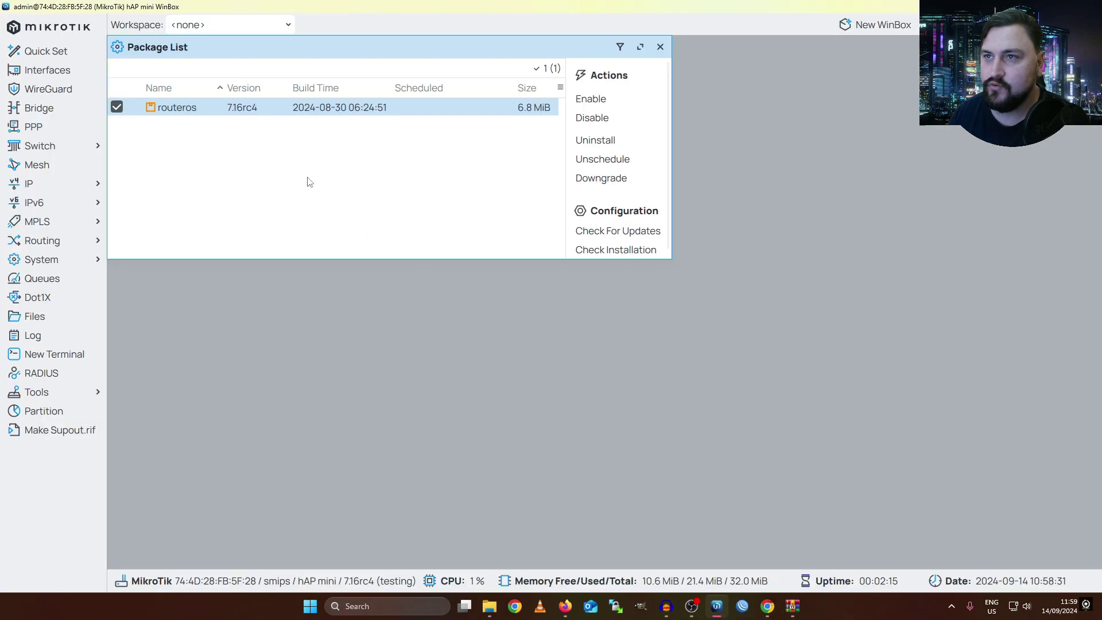
left_click_drag(359, 7, 684, 118)
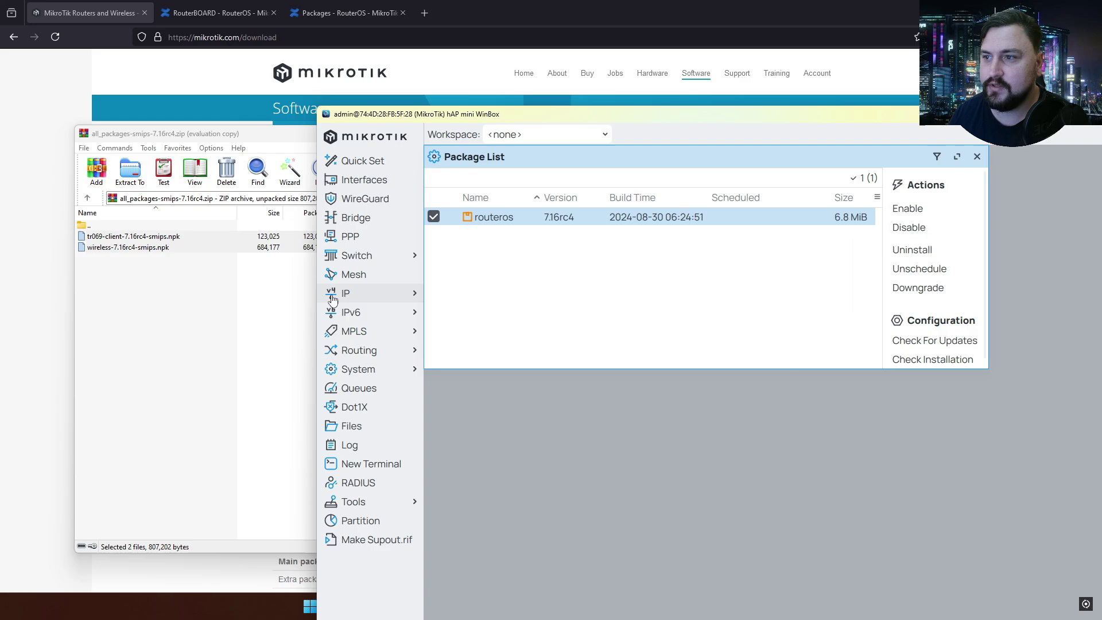
left_click(351, 431)
Step: Drag tr069-client and wireless 7.16rc4 npk files from WinRAR into the router's File List
left_click_drag(136, 250, 648, 209)
left_click_drag(618, 138, 576, 325)
left_click_drag(397, 434, 567, 295)
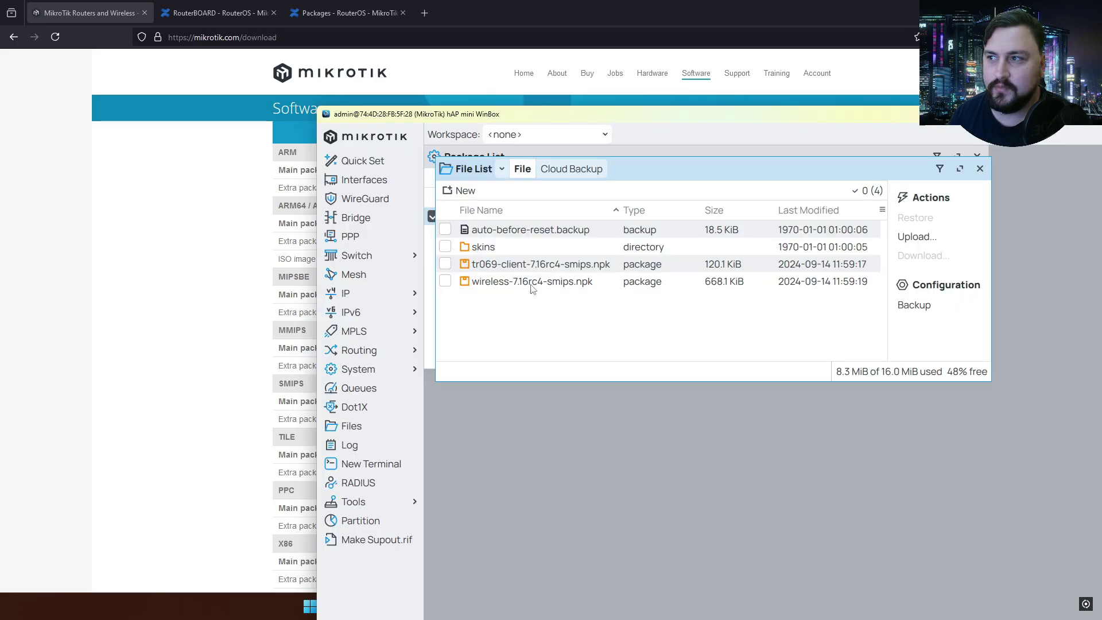
left_click(568, 282)
left_click(536, 267)
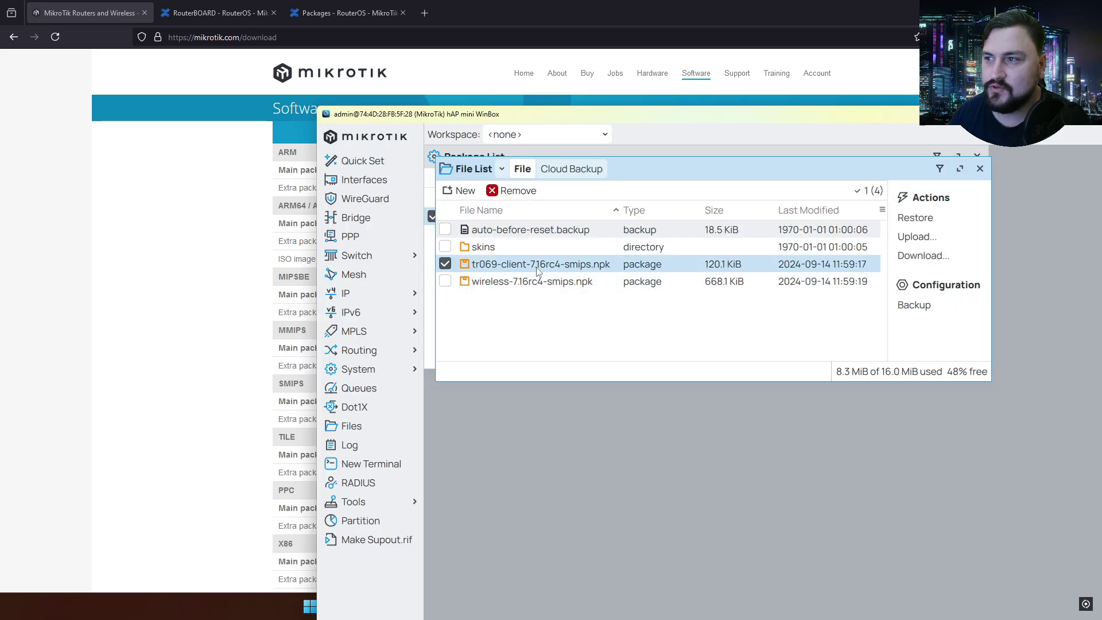
left_click(524, 281)
left_click(519, 268)
left_click(517, 281)
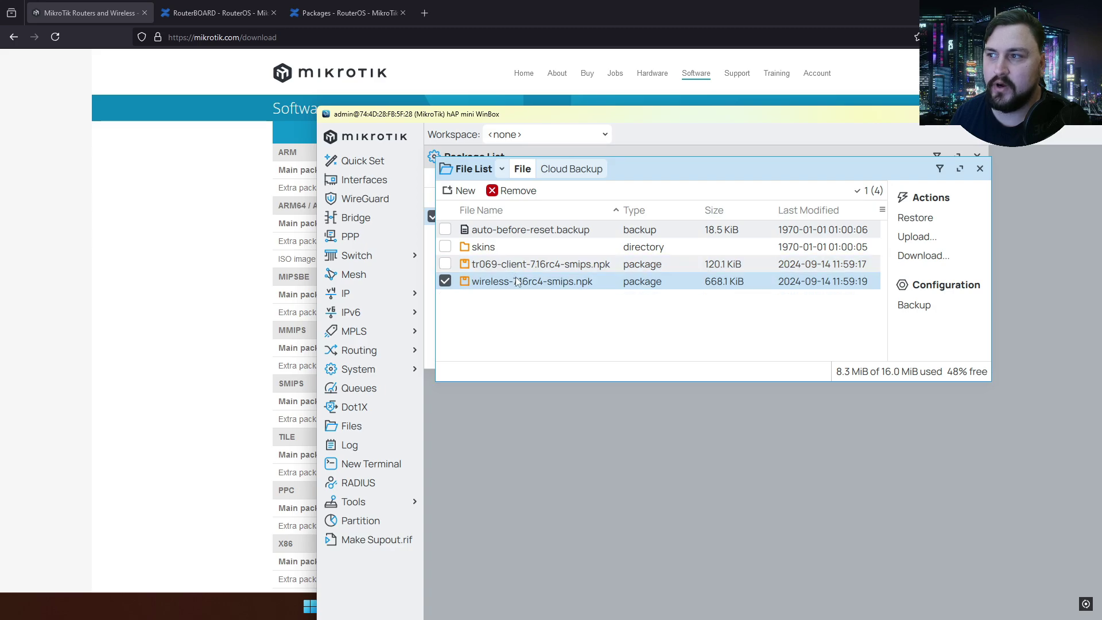
left_click(516, 270)
left_click(514, 249)
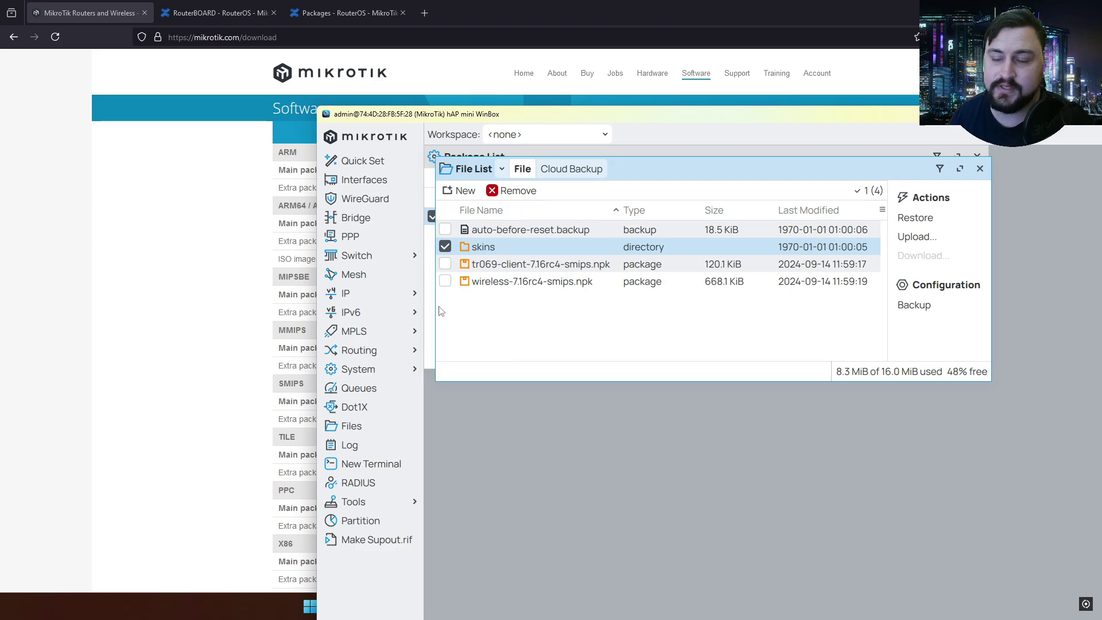
Step: In the router terminal, leave the new password empty and run system/reboot to restart the hAP mini
left_click(400, 470)
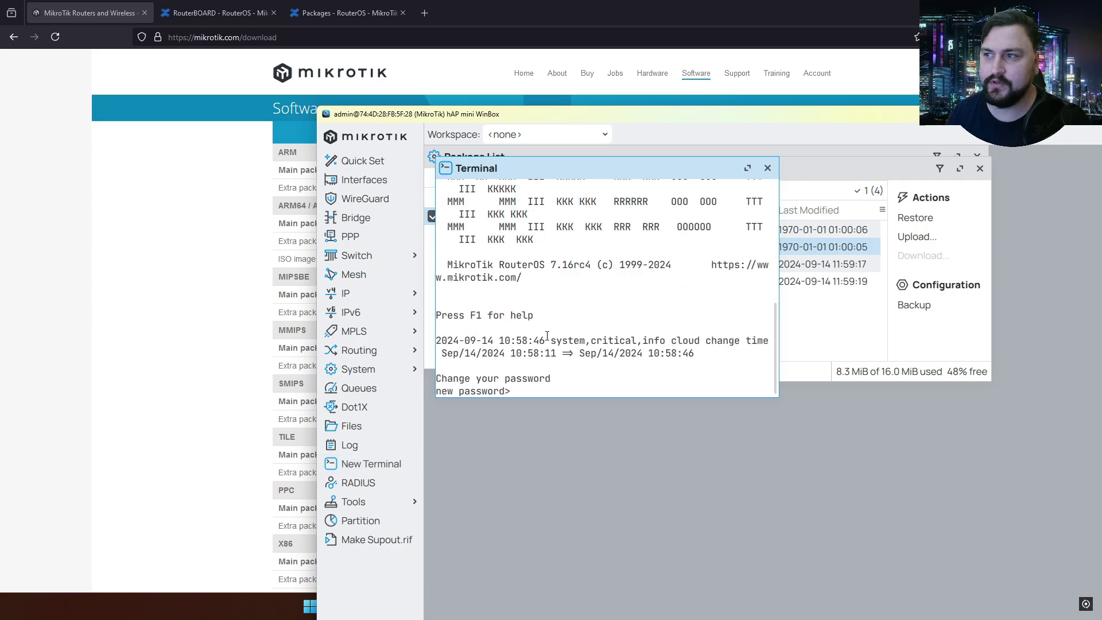
key("Return")
type("system/reboot")
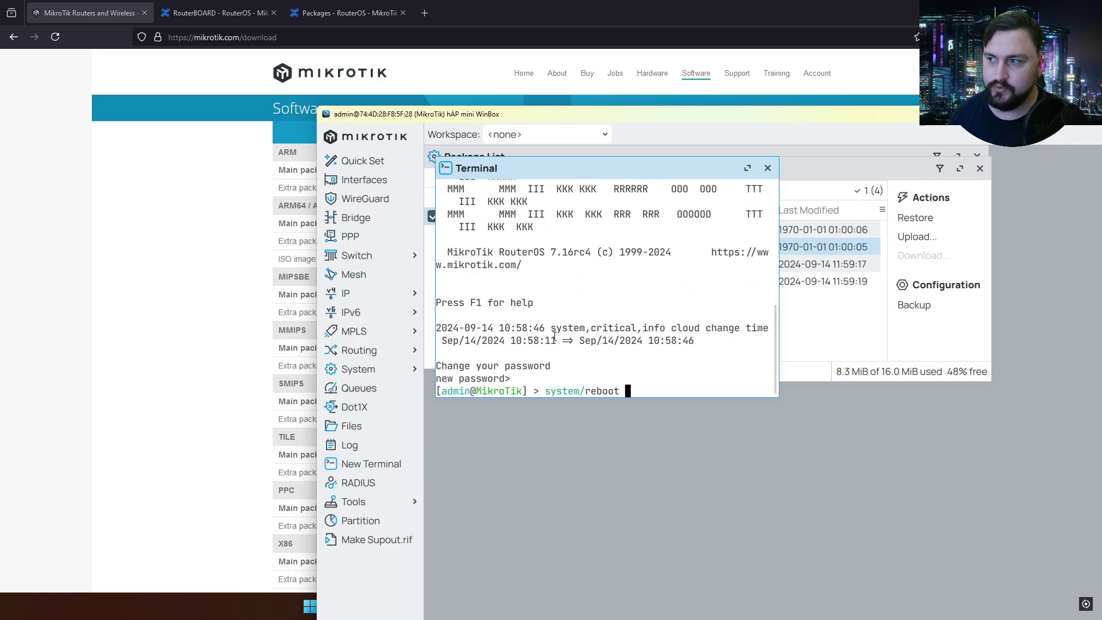
key("Return")
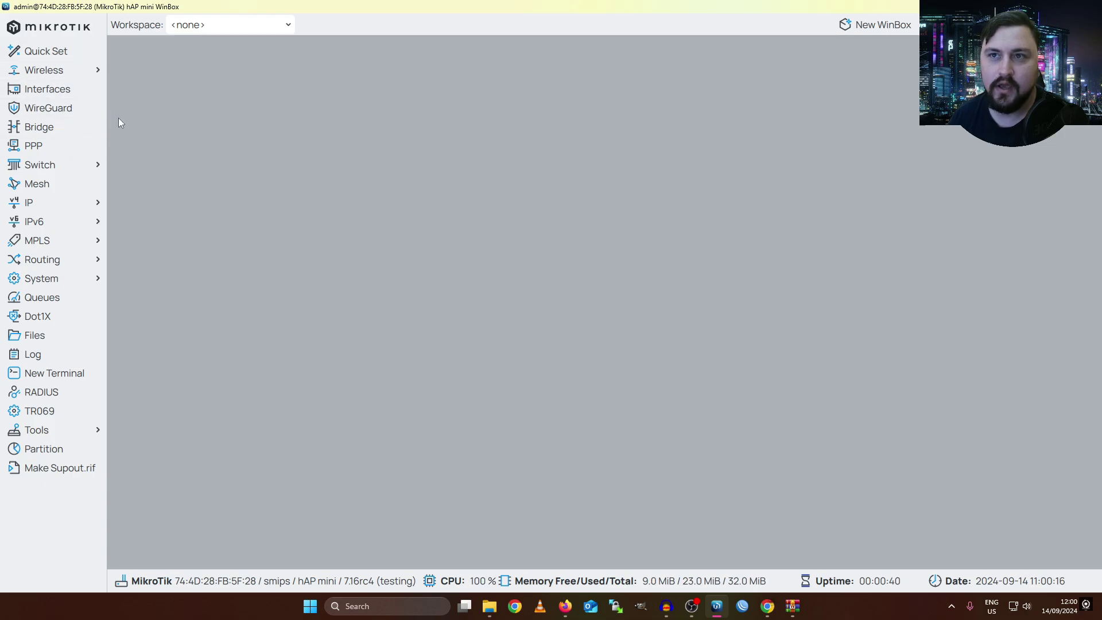
left_click(47, 419)
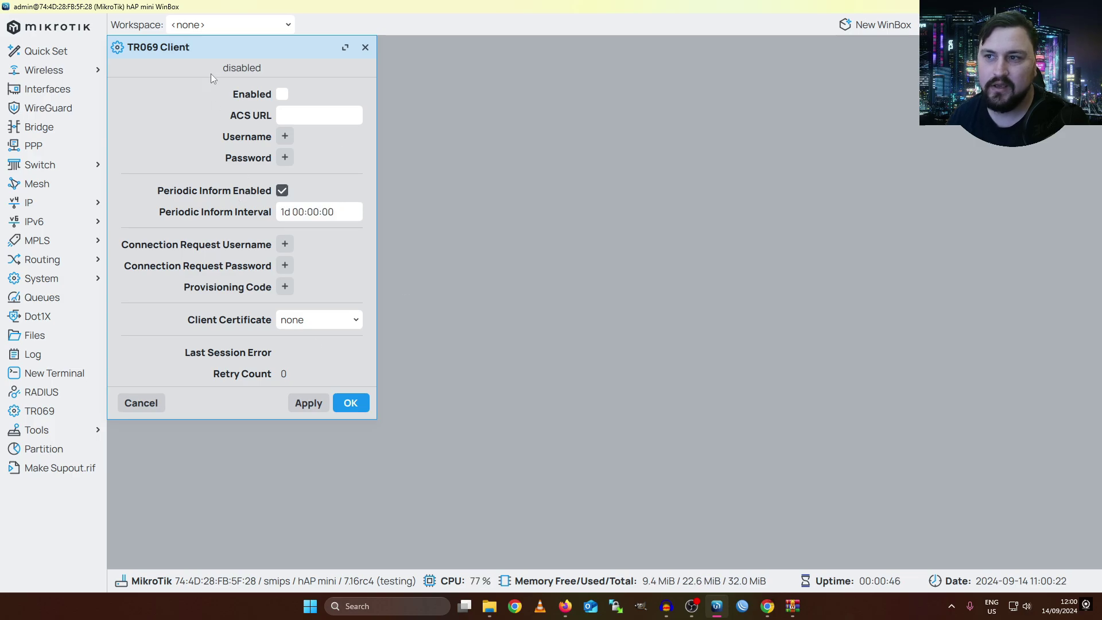
left_click_drag(215, 48, 449, 86)
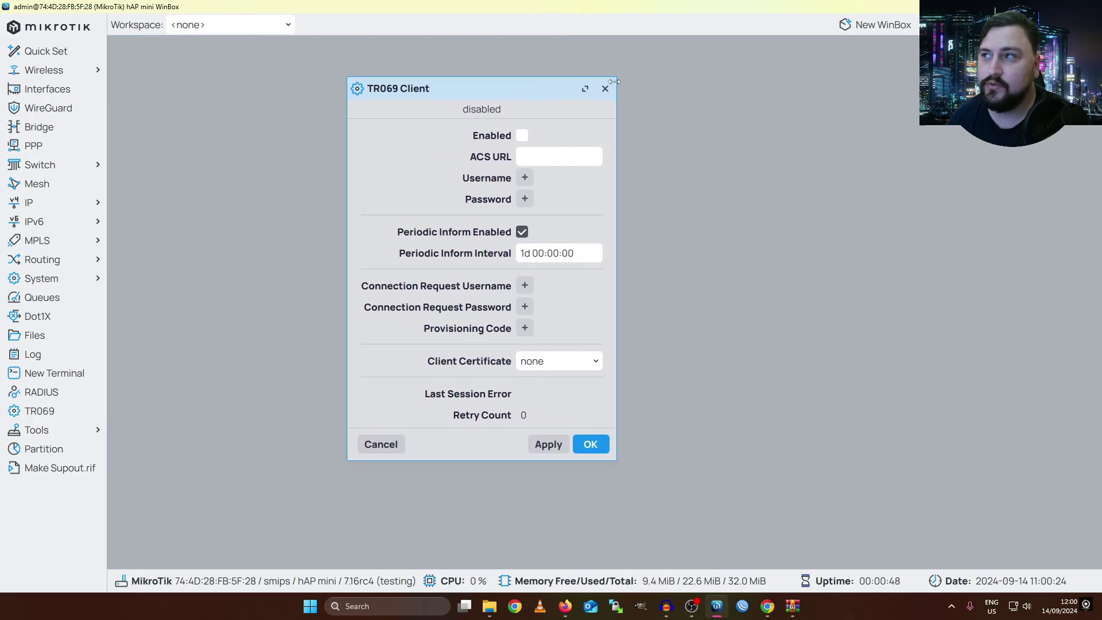
left_click(603, 87)
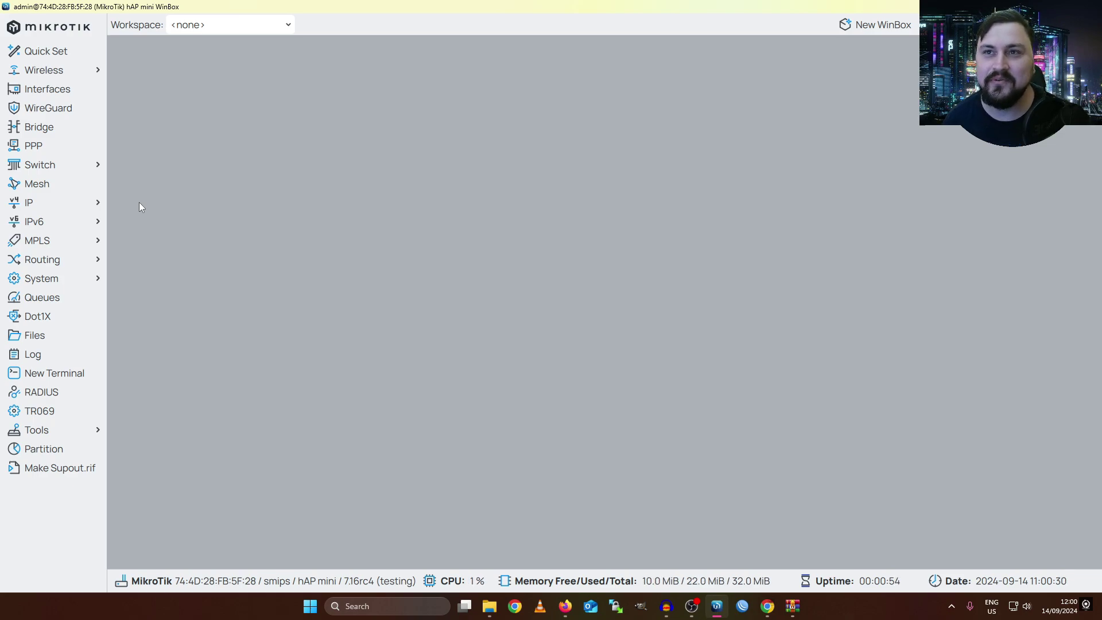
left_click(84, 75)
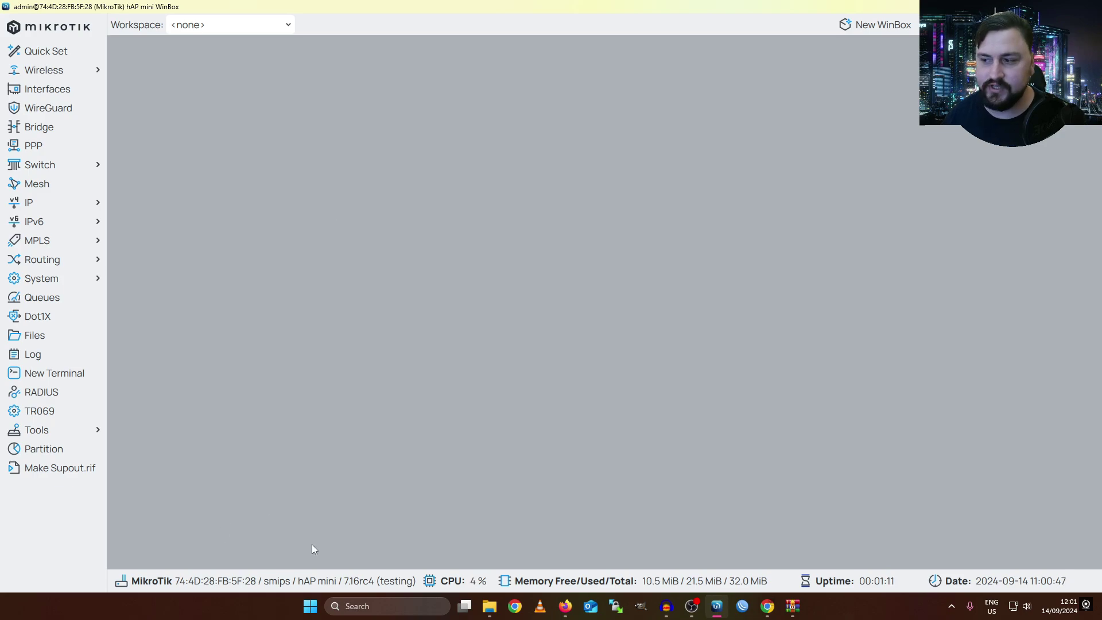
mouse_move(498, 601)
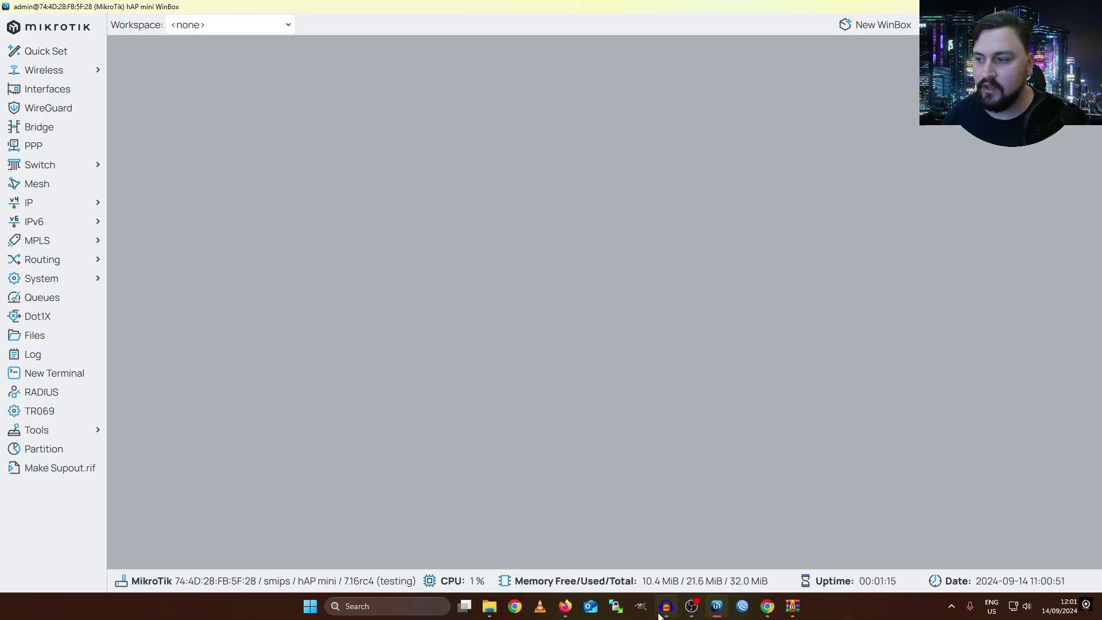
Step: Return to Firefox and scroll to the RouterOS v7 table listing 7.15.3 Stable and 7.16rc4 Testing
left_click(566, 606)
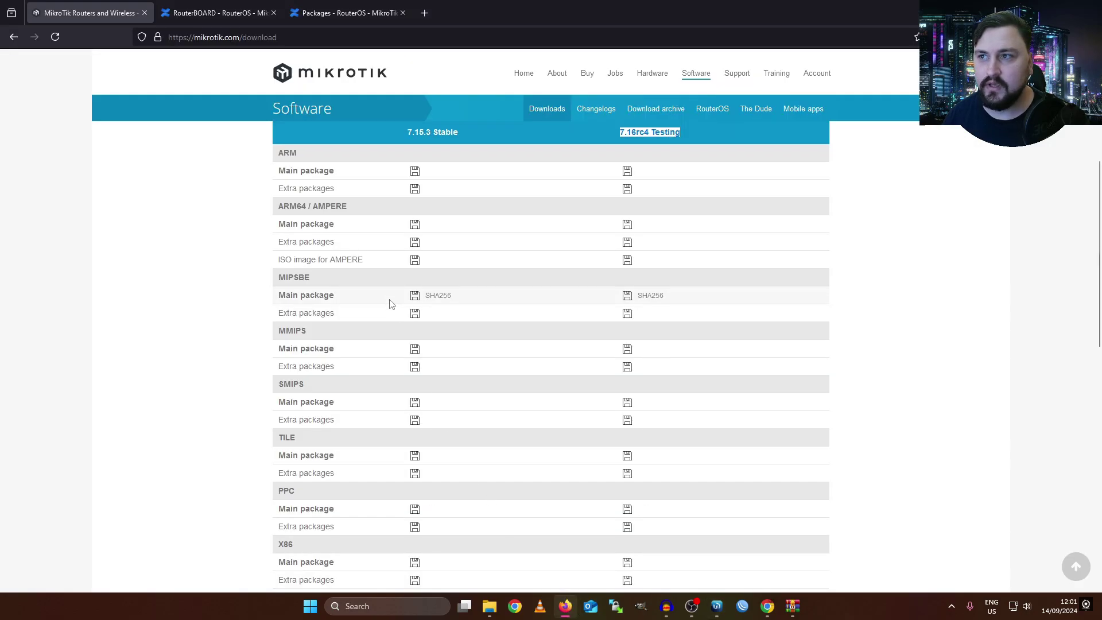
scroll(389, 315, "up", 1)
scroll(359, 301, "down", 1)
scroll(325, 317, "up", 1)
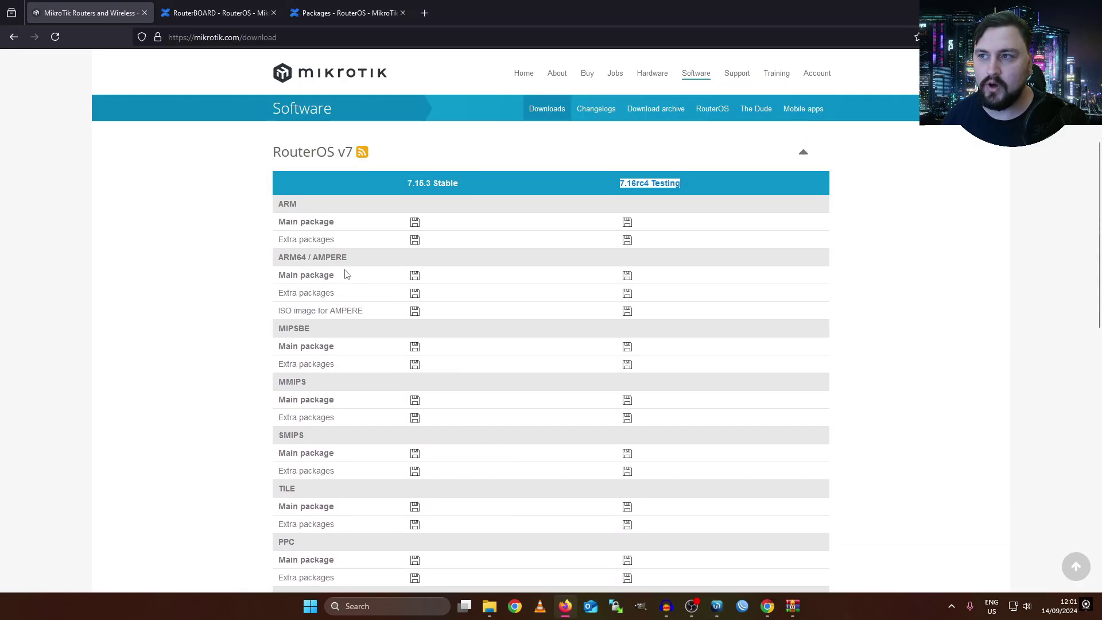
scroll(336, 236, "down", 3)
scroll(336, 235, "up", 3)
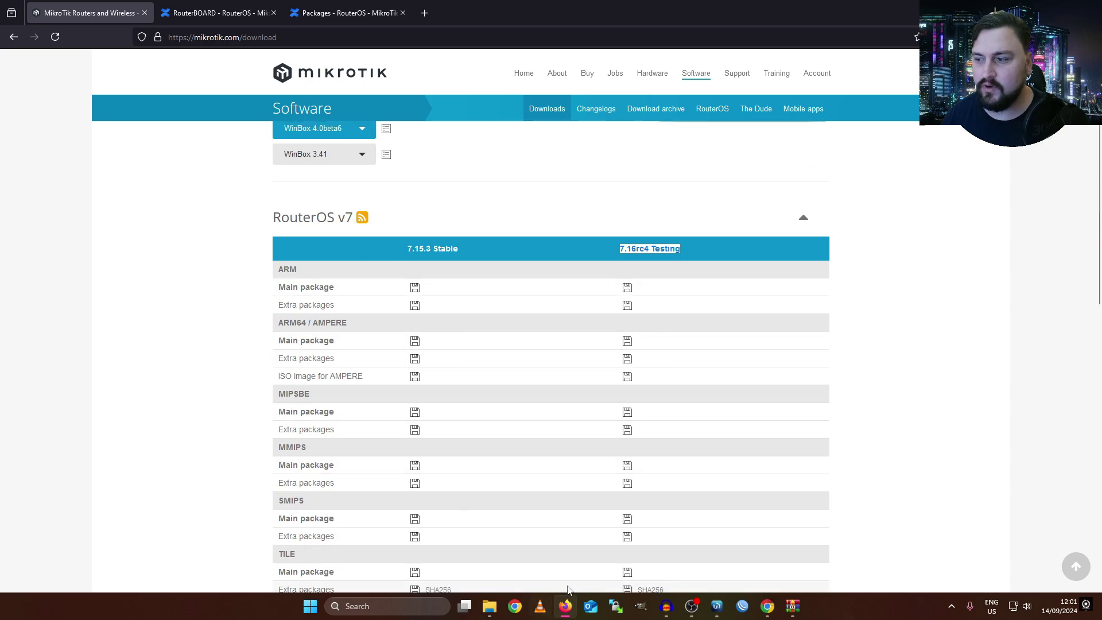
scroll(664, 541, "down", 1)
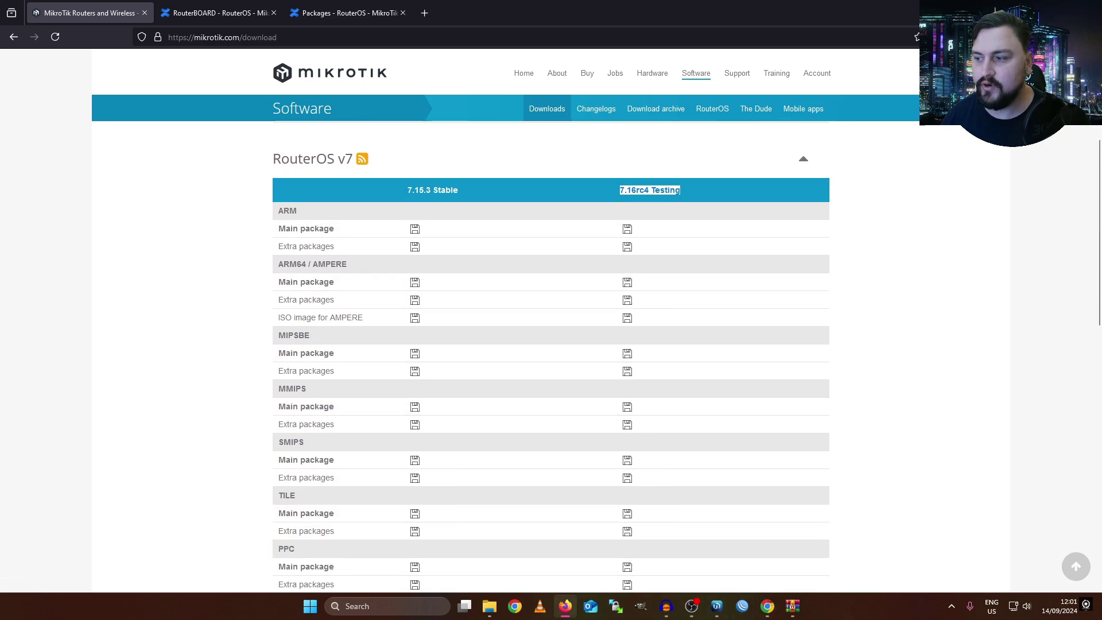
Step: Log in to the hAP ax^3 at 192.168.88.1 with its password, then switch back to Firefox
left_click(718, 606)
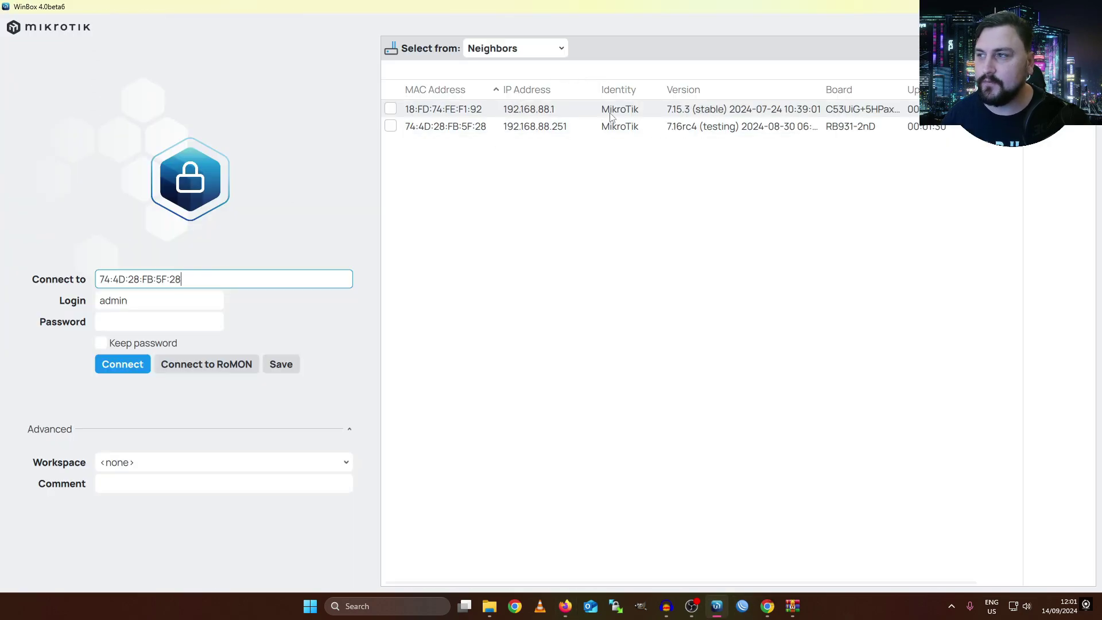
left_click(611, 116)
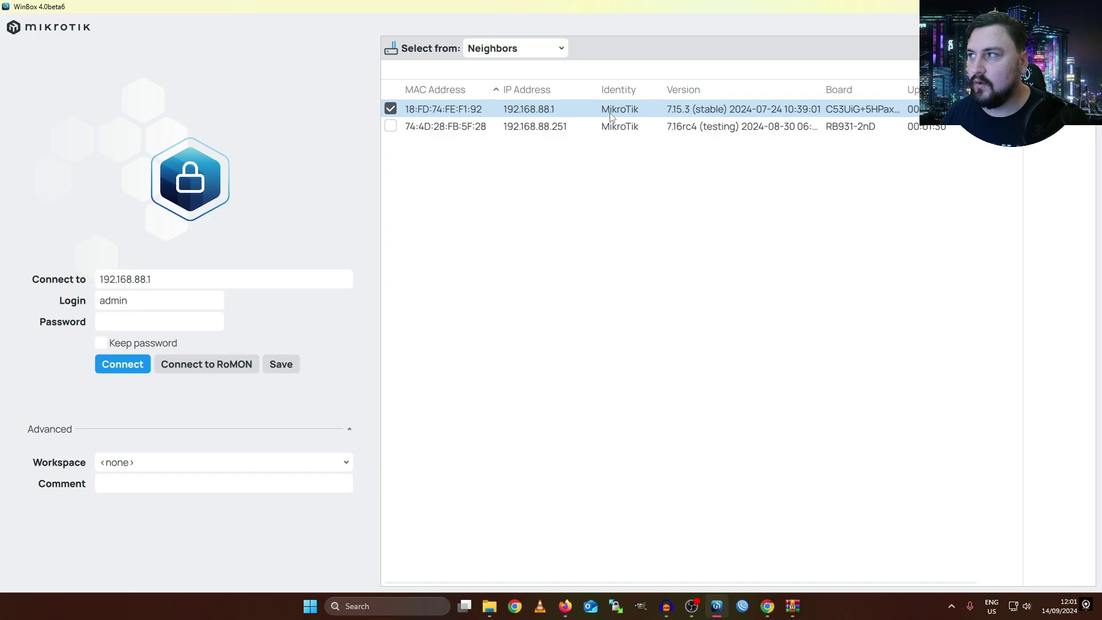
left_click(166, 316)
type("•")
key("Return")
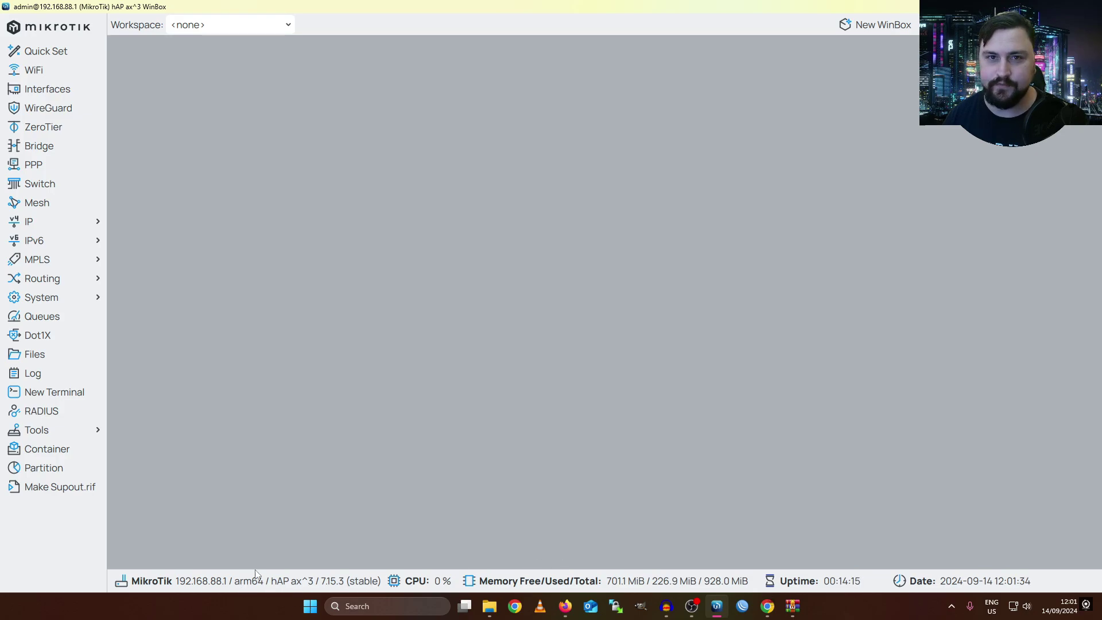
key("alt+Tab")
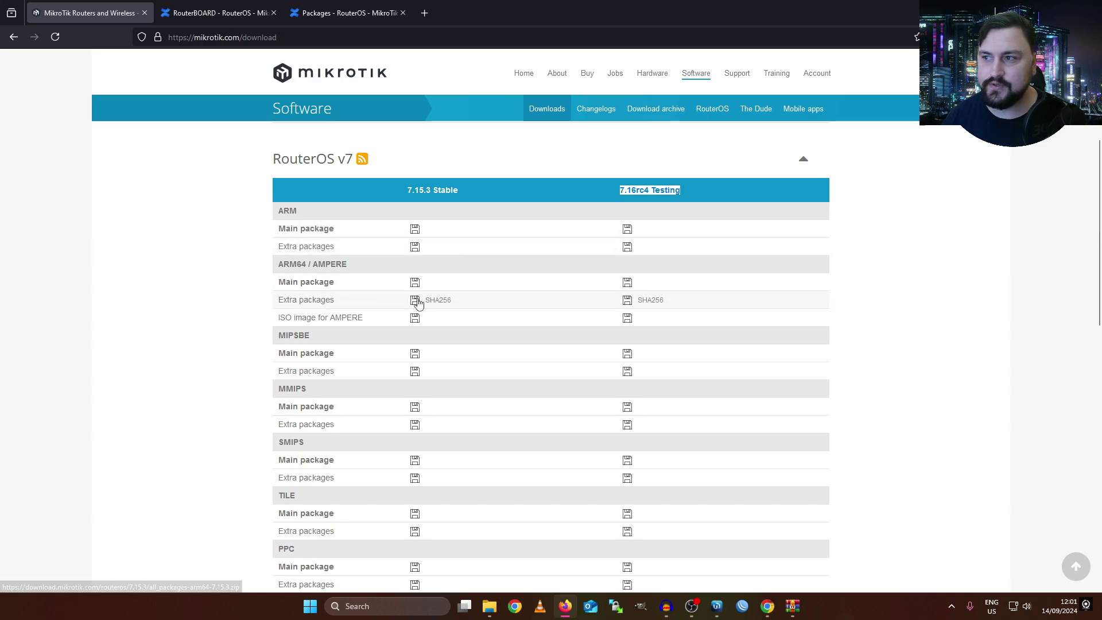
Step: Download the 7.15.3 Stable ARM64 extra packages zip and open it in WinRAR
left_click_drag(408, 190, 431, 191)
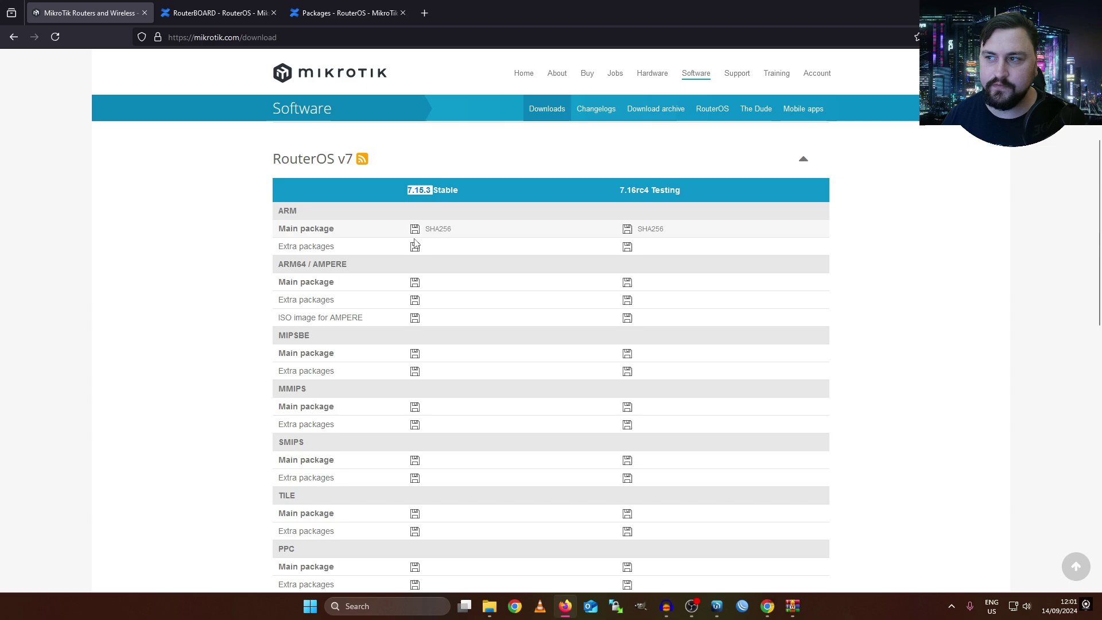
left_click(414, 299)
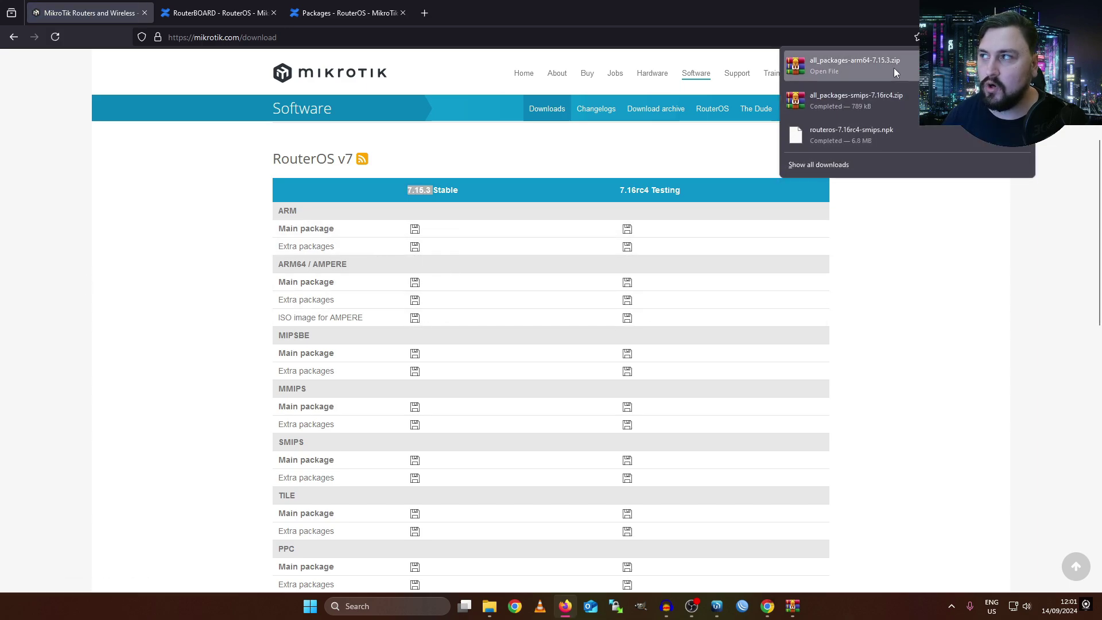
left_click(894, 67)
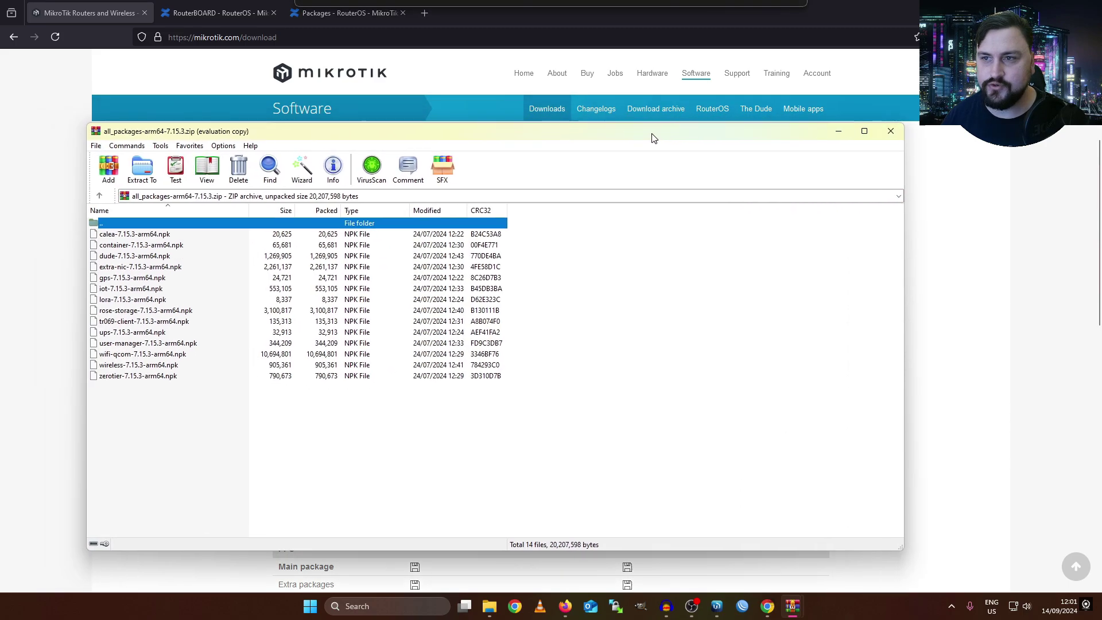
Step: Dismiss the licence reminder and review the container, dude, extra-nic, gps, iot and lora packages
left_click(612, 291)
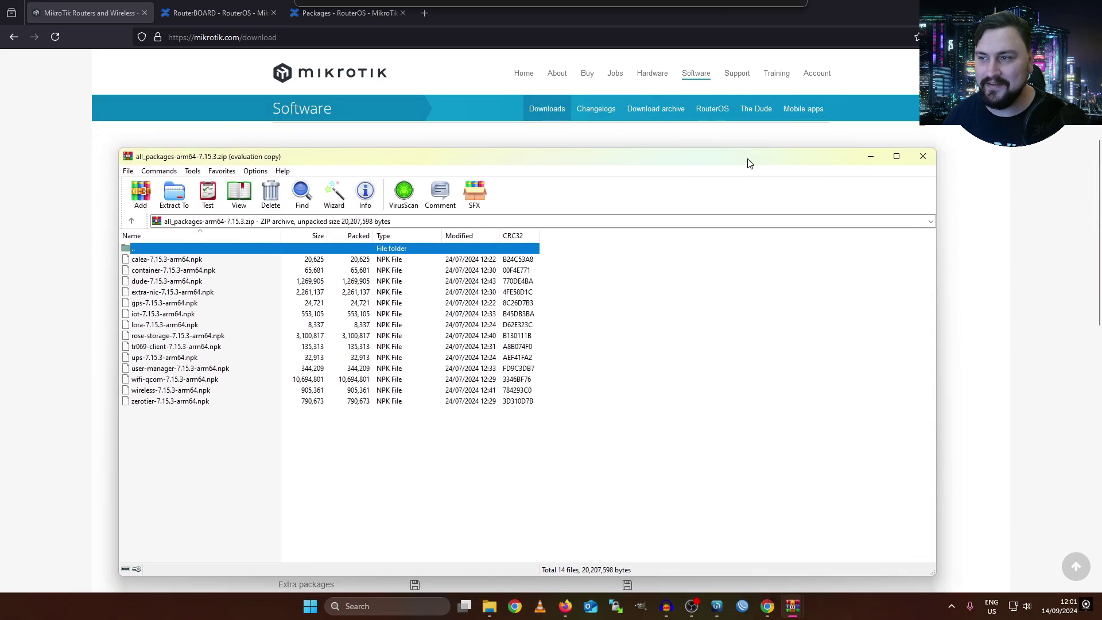
left_click(224, 273)
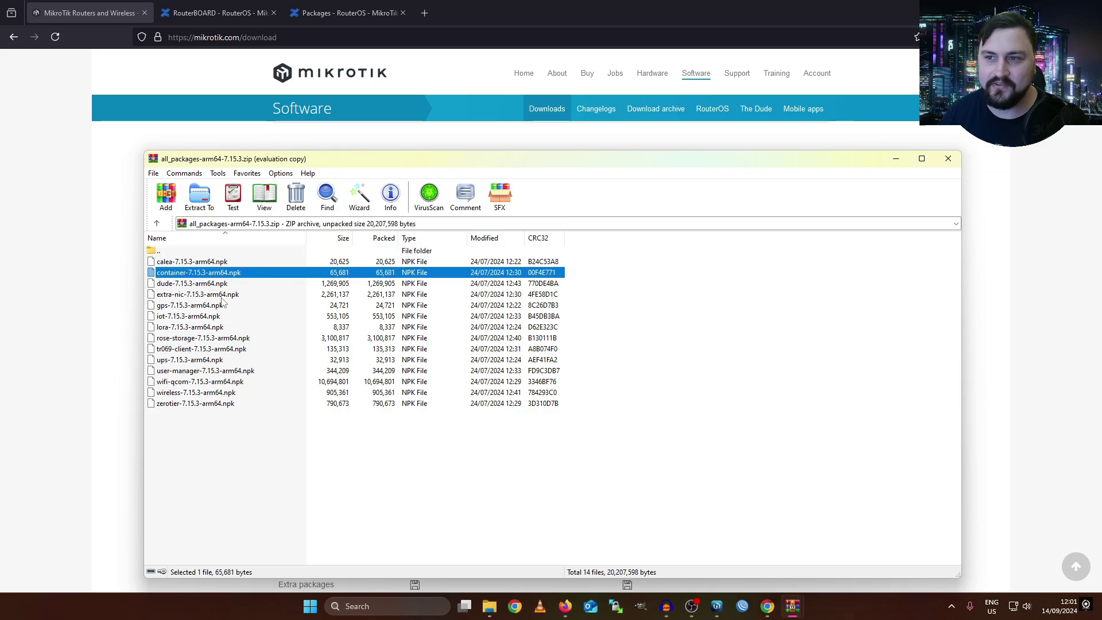
left_click(224, 283)
left_click(194, 296)
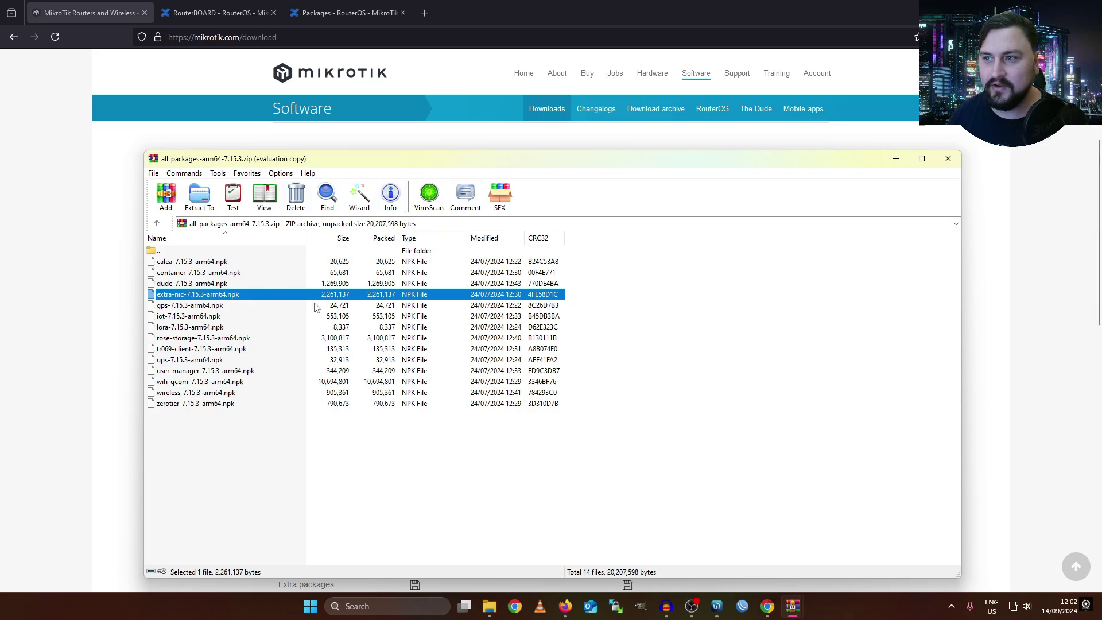
left_click(198, 306)
left_click(199, 317)
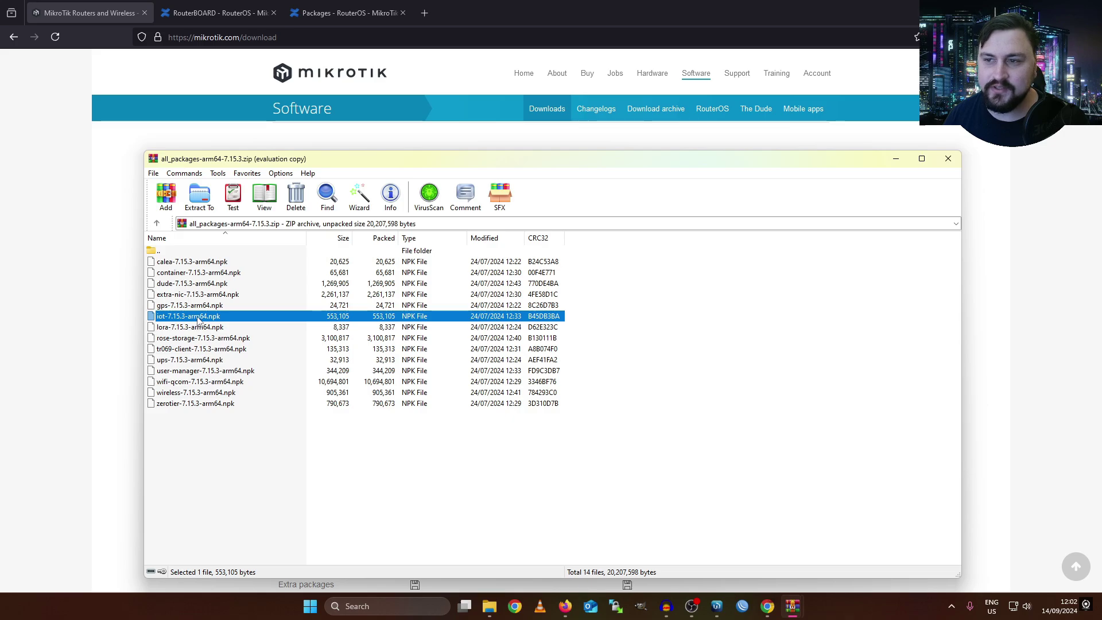
left_click(201, 327)
Step: Review the rose-storage, ups, user-manager, wifi-qcom, wireless and zerotier packages in the archive
left_click(188, 340)
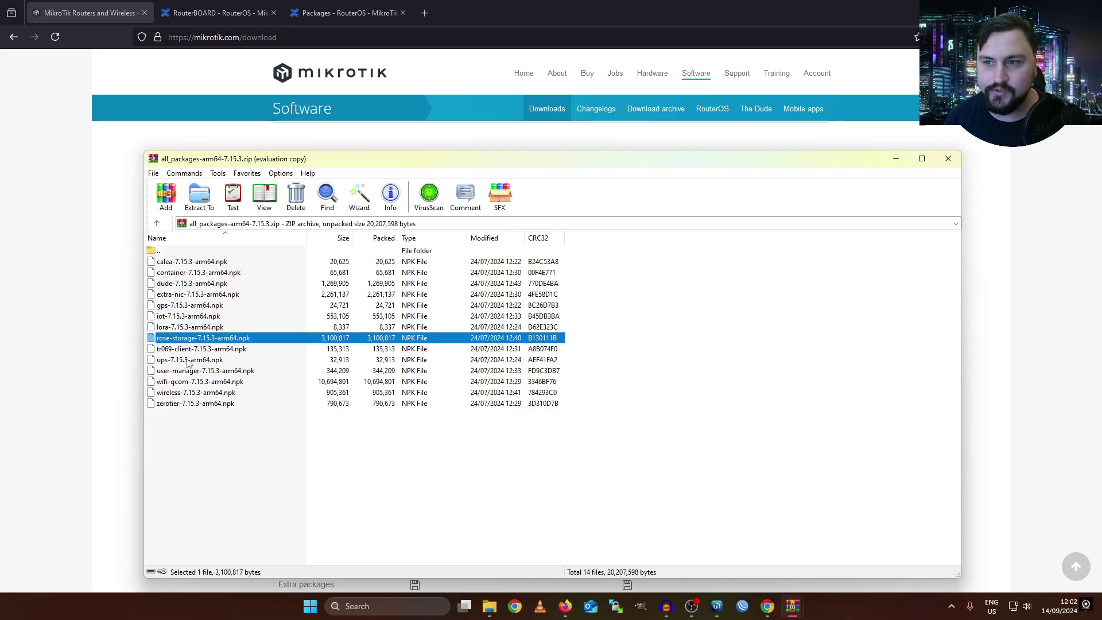
left_click(189, 361)
left_click(215, 372)
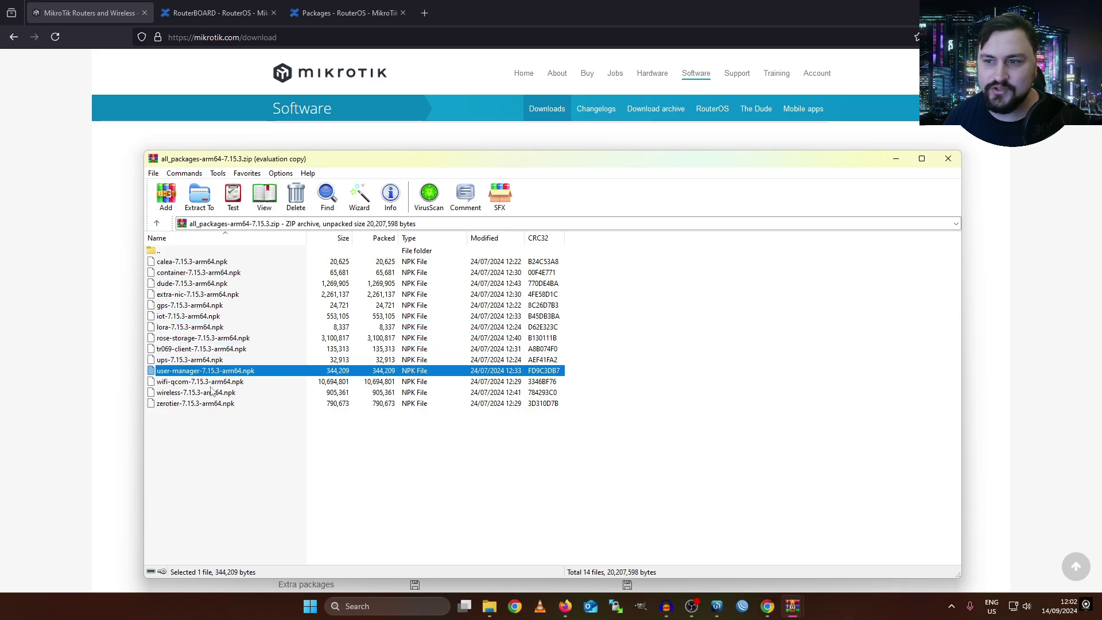
left_click(206, 384)
left_click(211, 394)
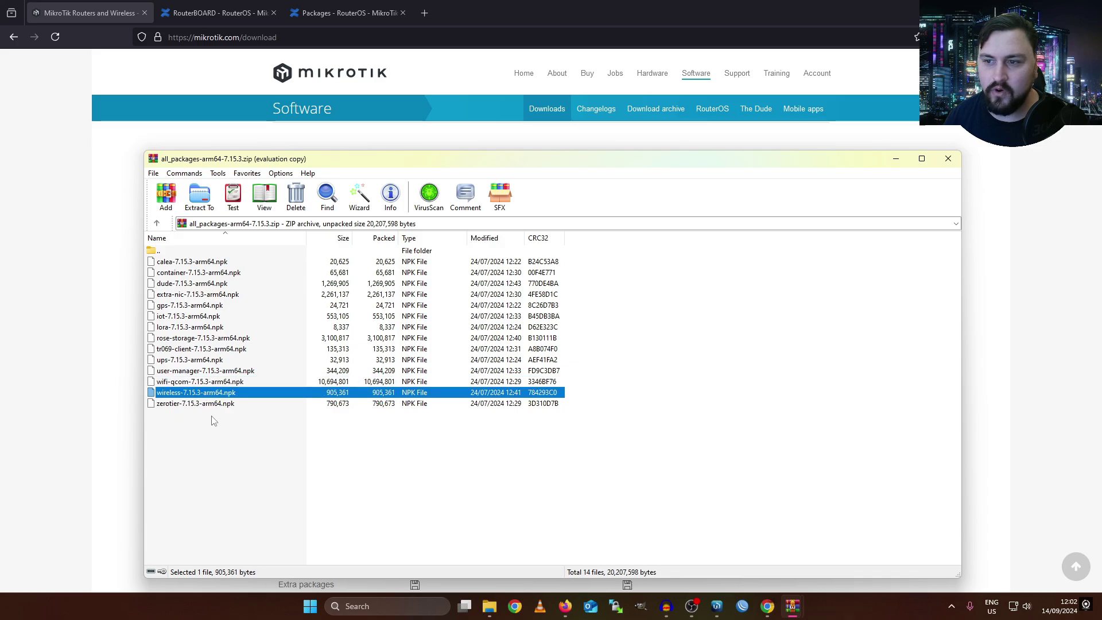
left_click(216, 405)
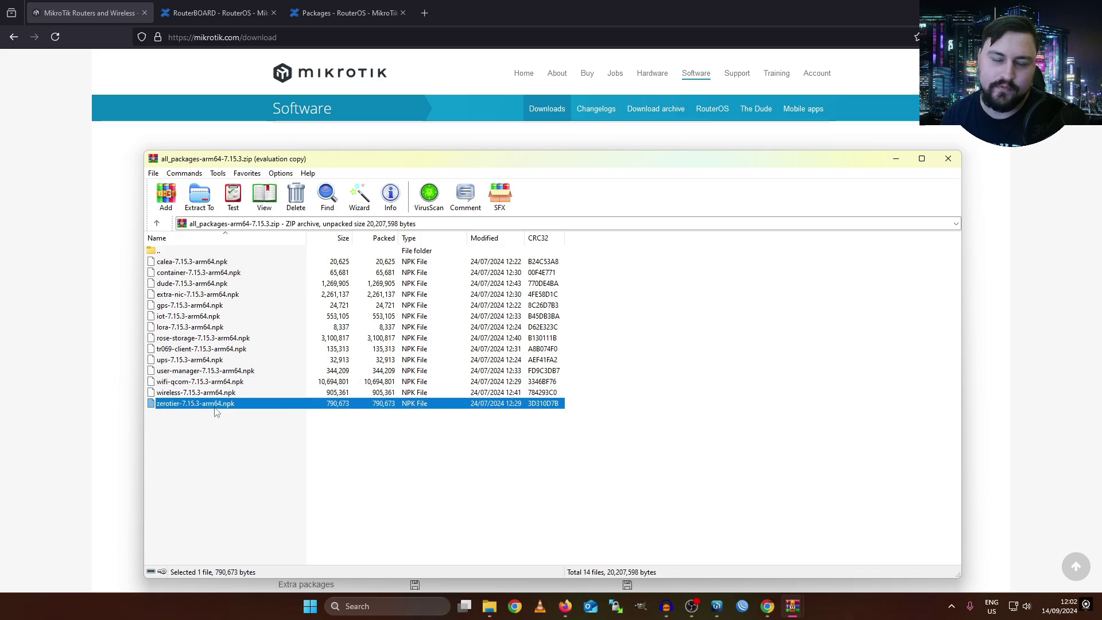